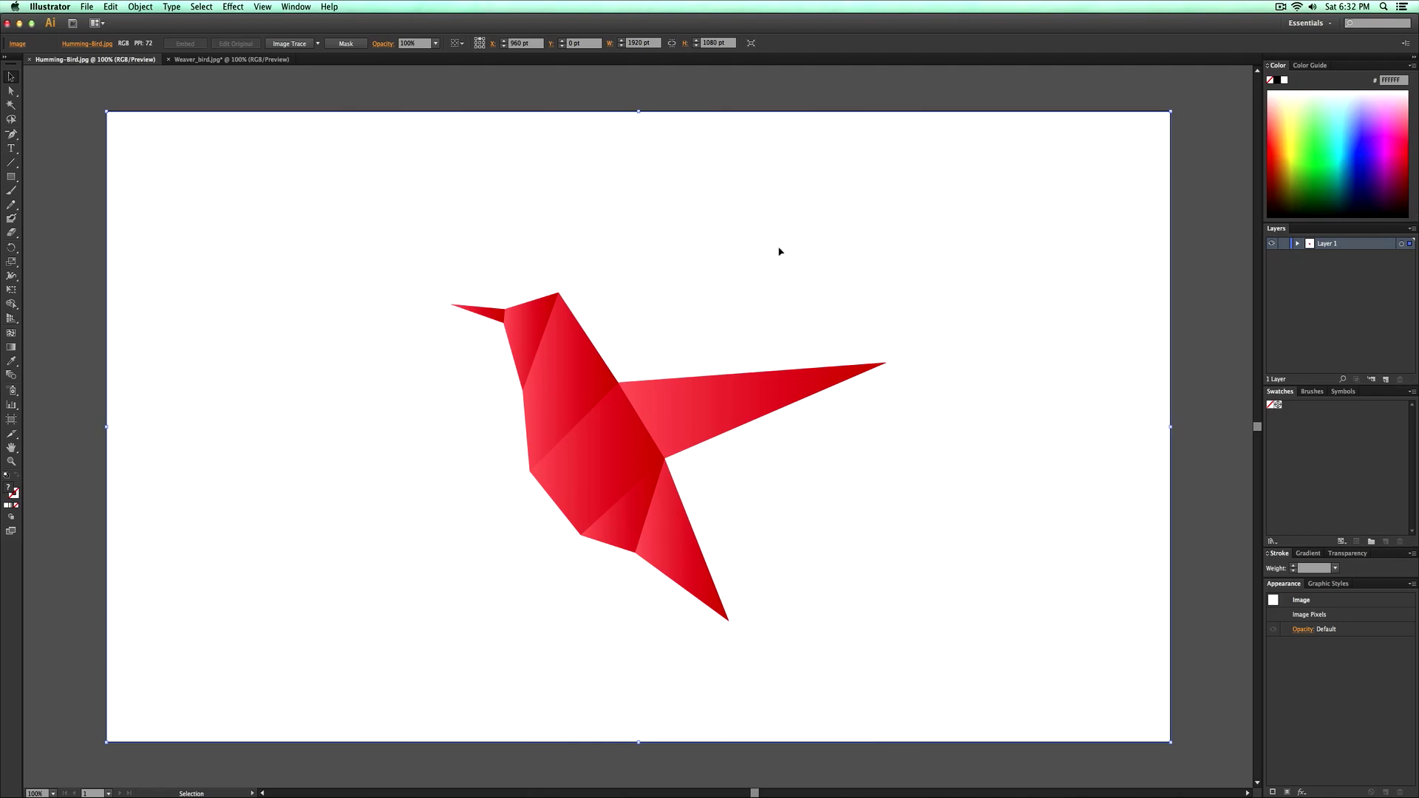
# Look over the Humming-Bird.jpg example artwork and the bird photo in Weaver_bird.jpg, staying in the photo document.
pyautogui.click(214, 59)
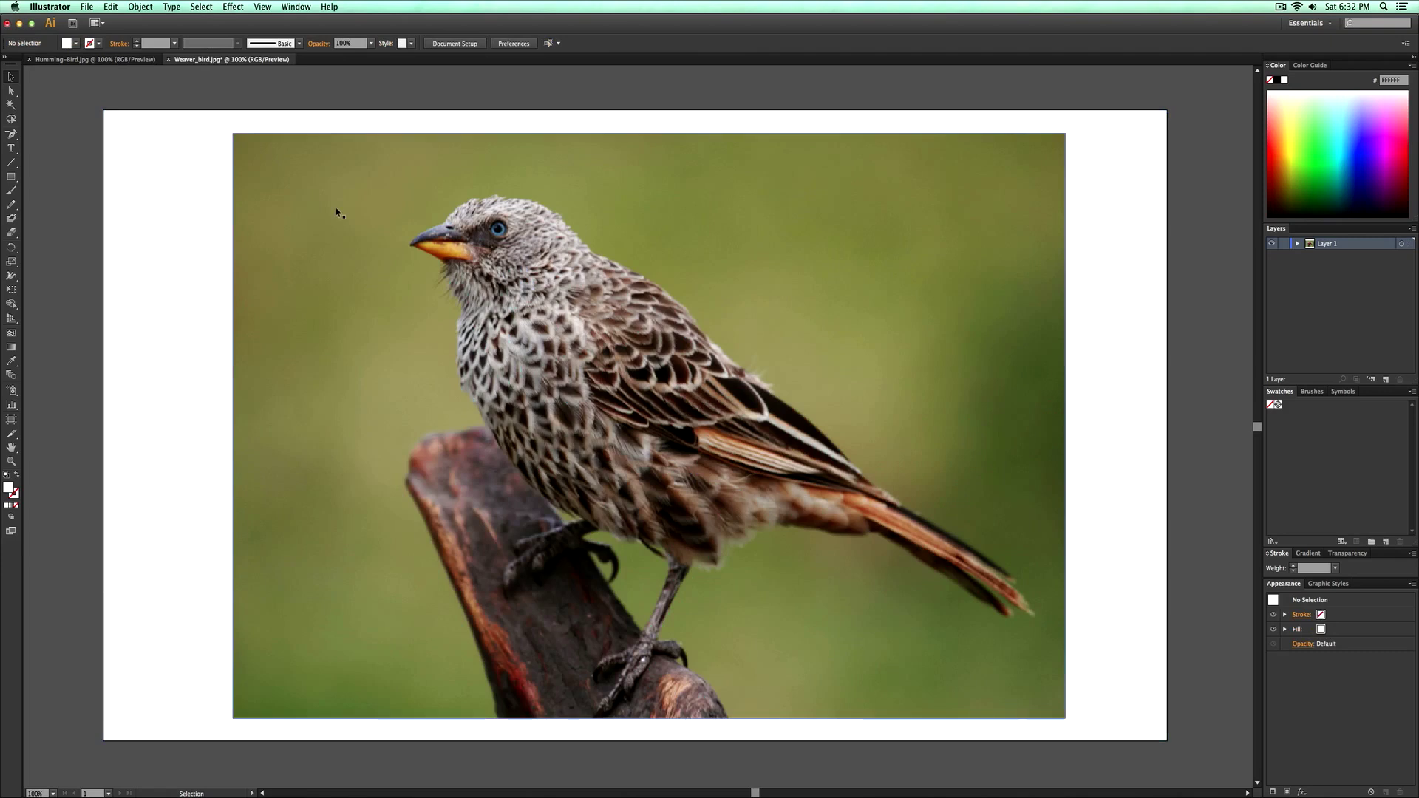
pyautogui.click(139, 61)
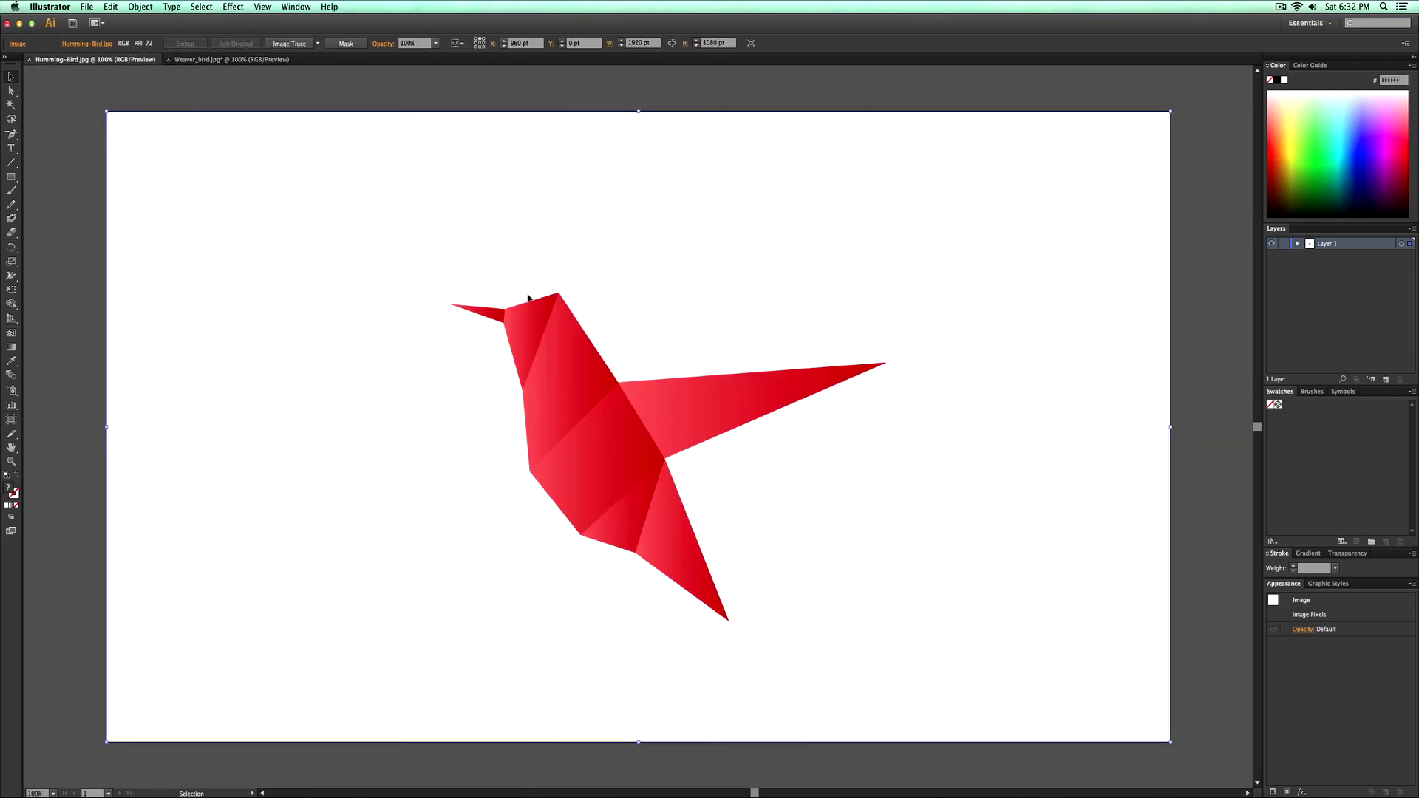
pyautogui.click(237, 59)
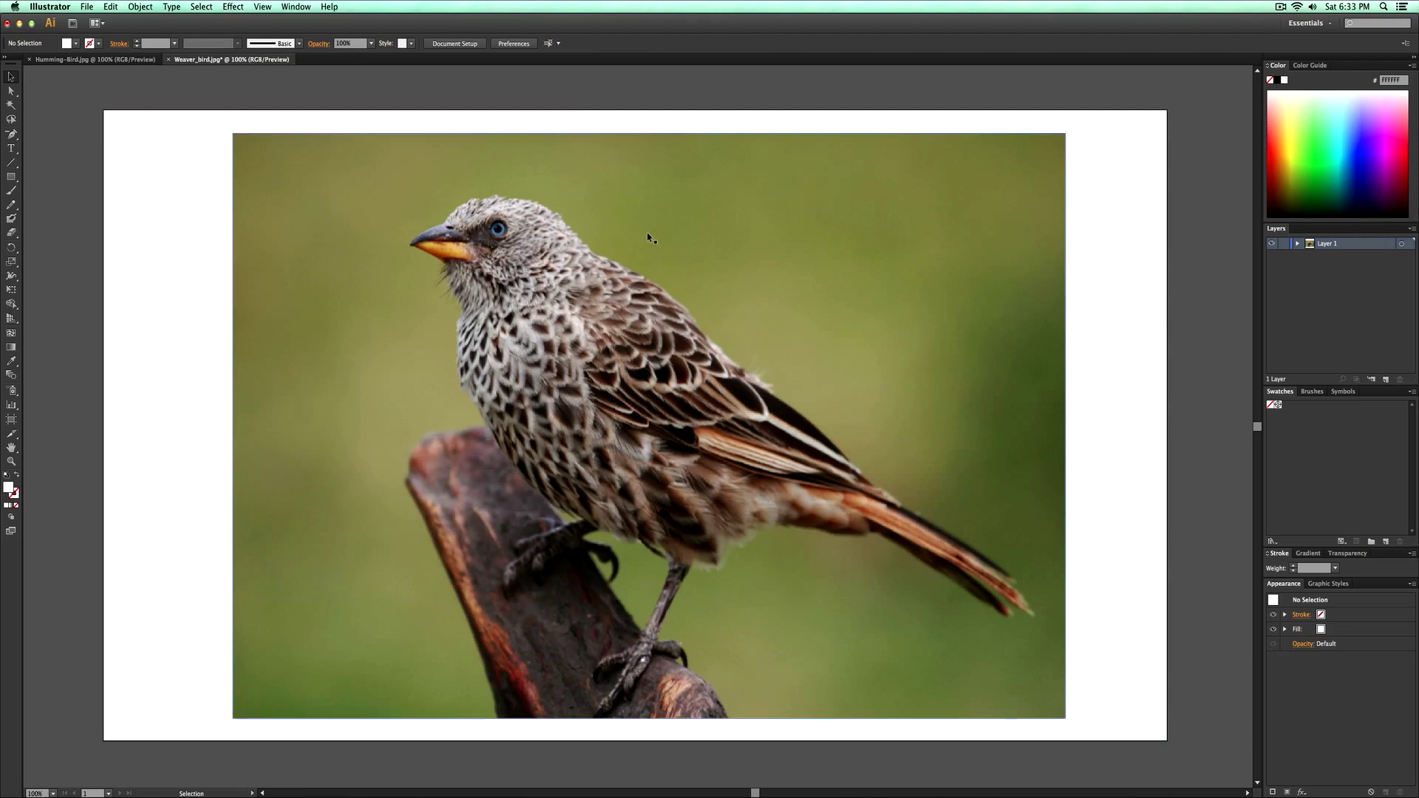
pyautogui.press('super+equal')
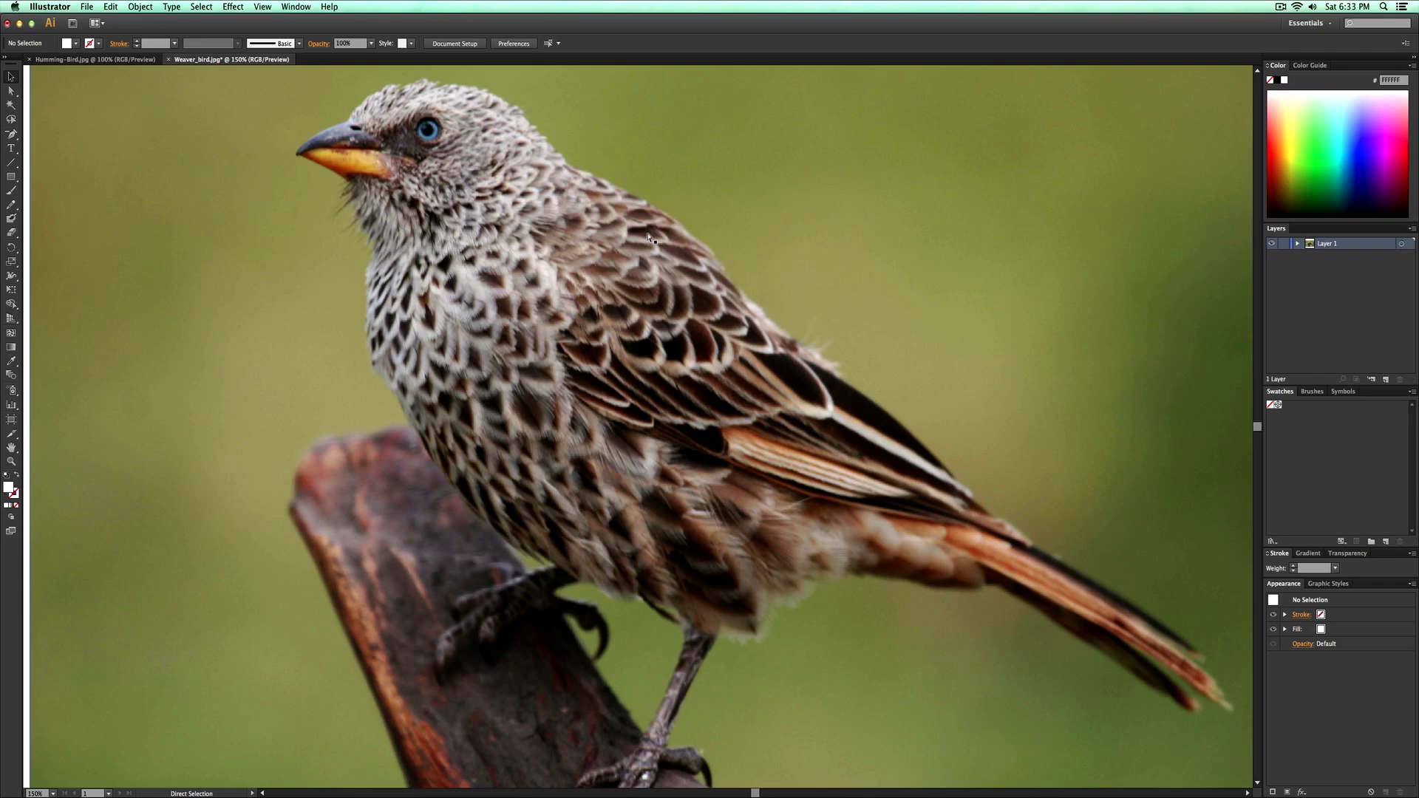
pyautogui.press('super+minus')
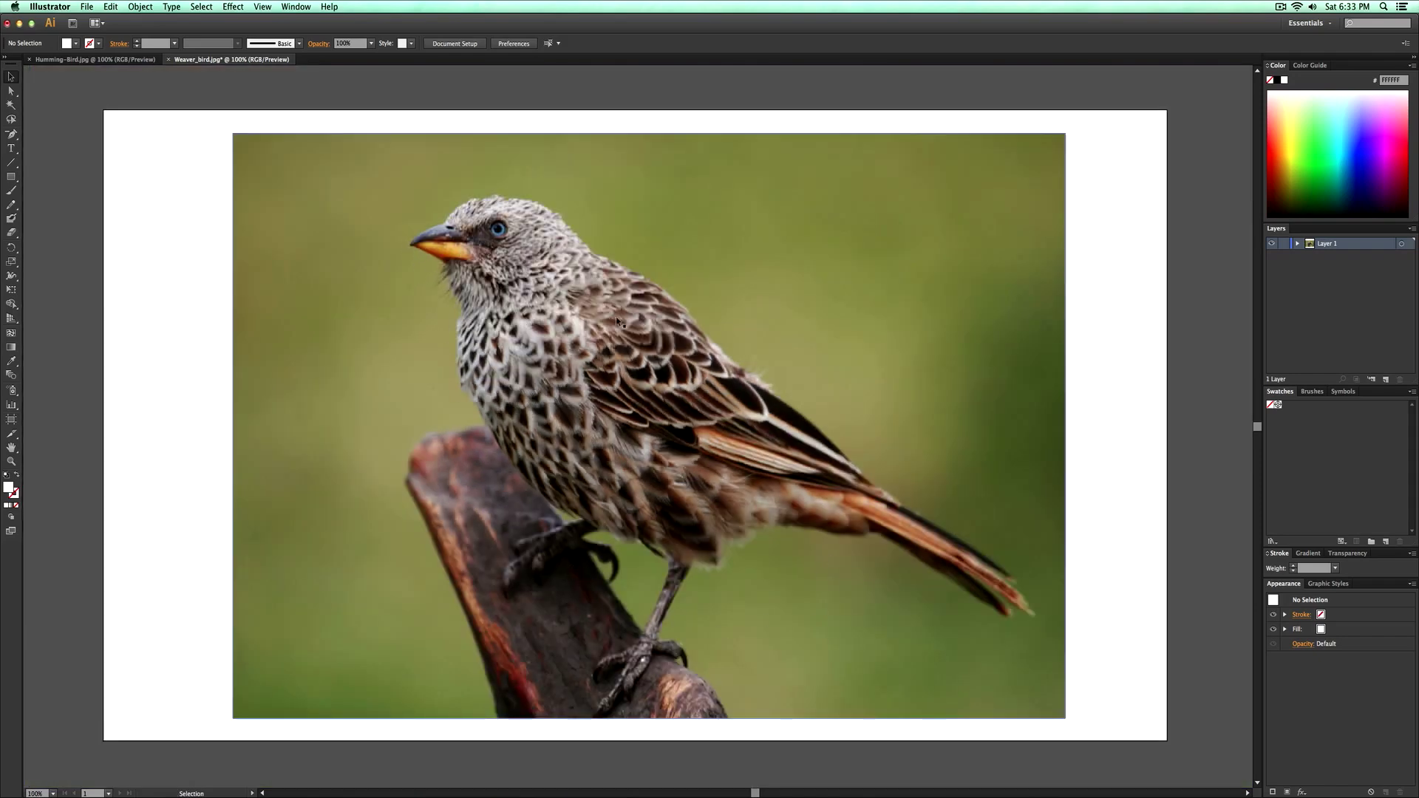
# Select the bird photo and reduce its opacity to 40%.
pyautogui.click(570, 274)
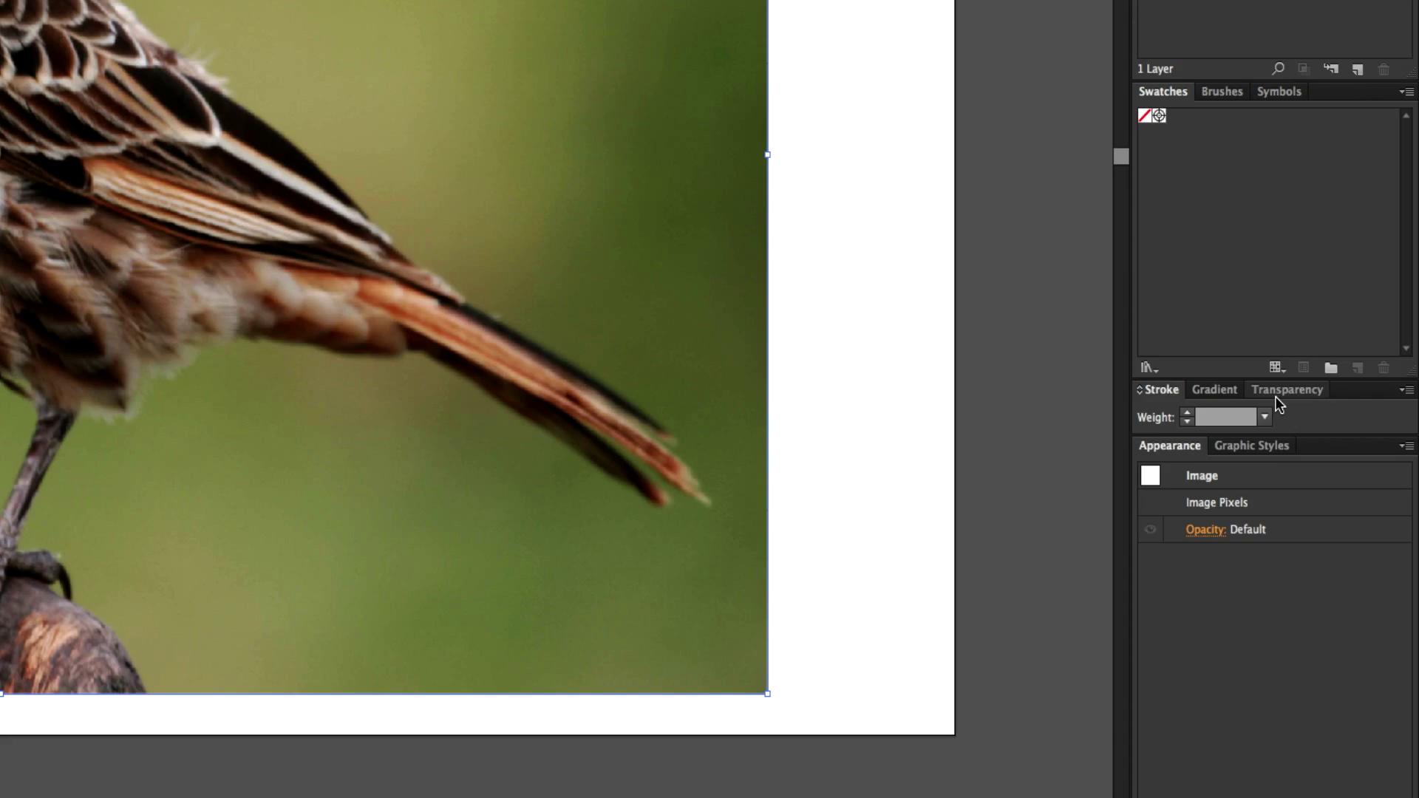
pyautogui.click(1283, 392)
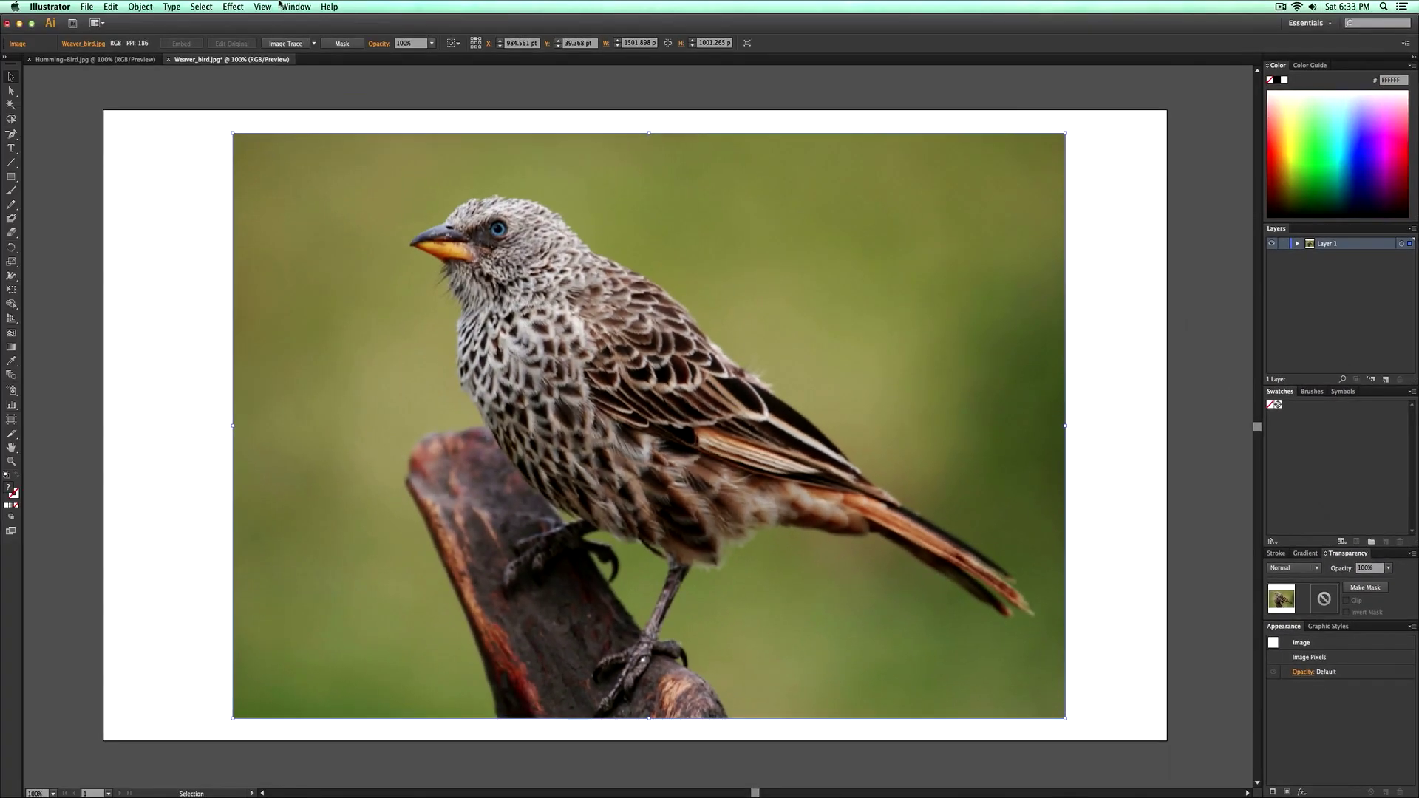
pyautogui.click(298, 7)
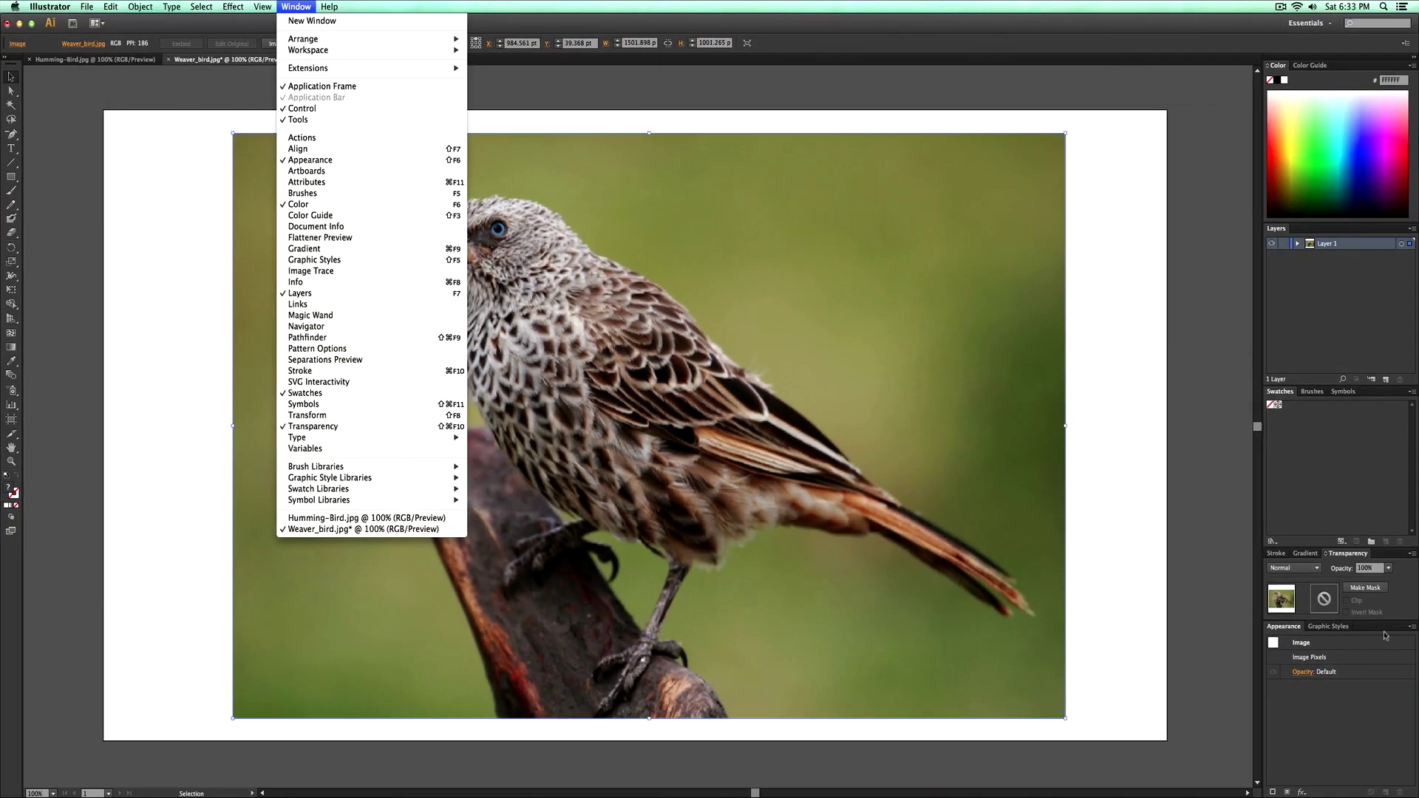
pyautogui.click(1400, 610)
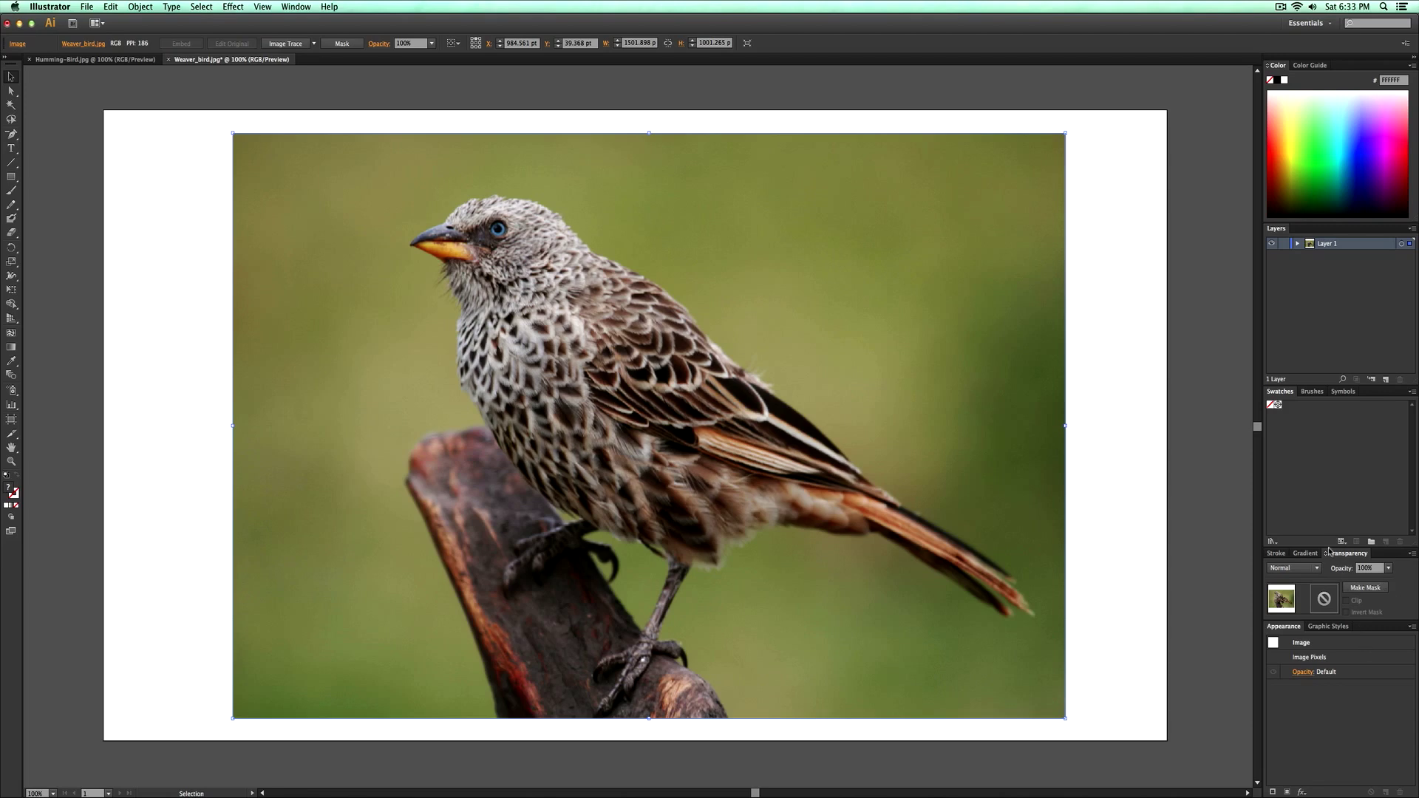
pyautogui.moveTo(1329, 551); pyautogui.dragTo(1328, 536)
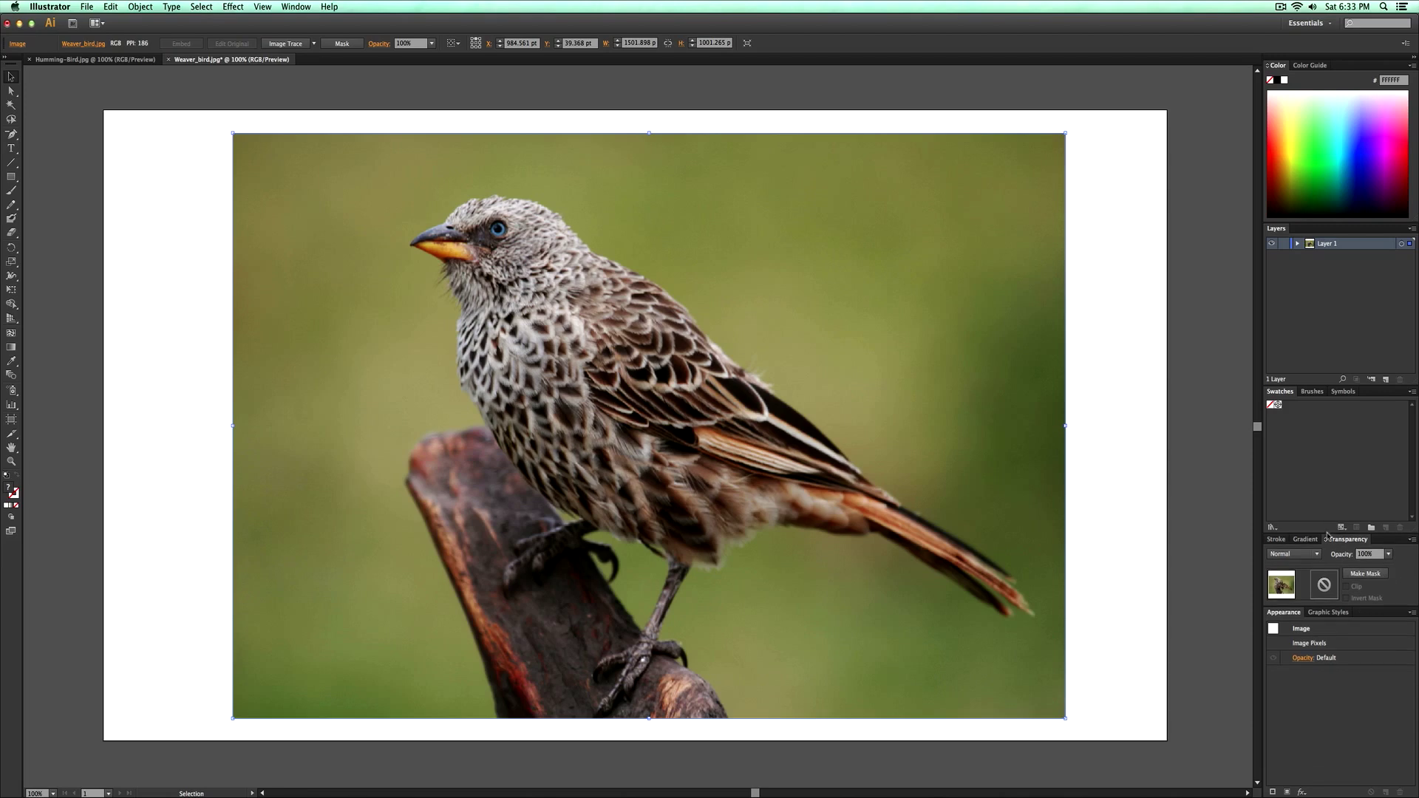
pyautogui.click(1389, 555)
pyautogui.click(1384, 601)
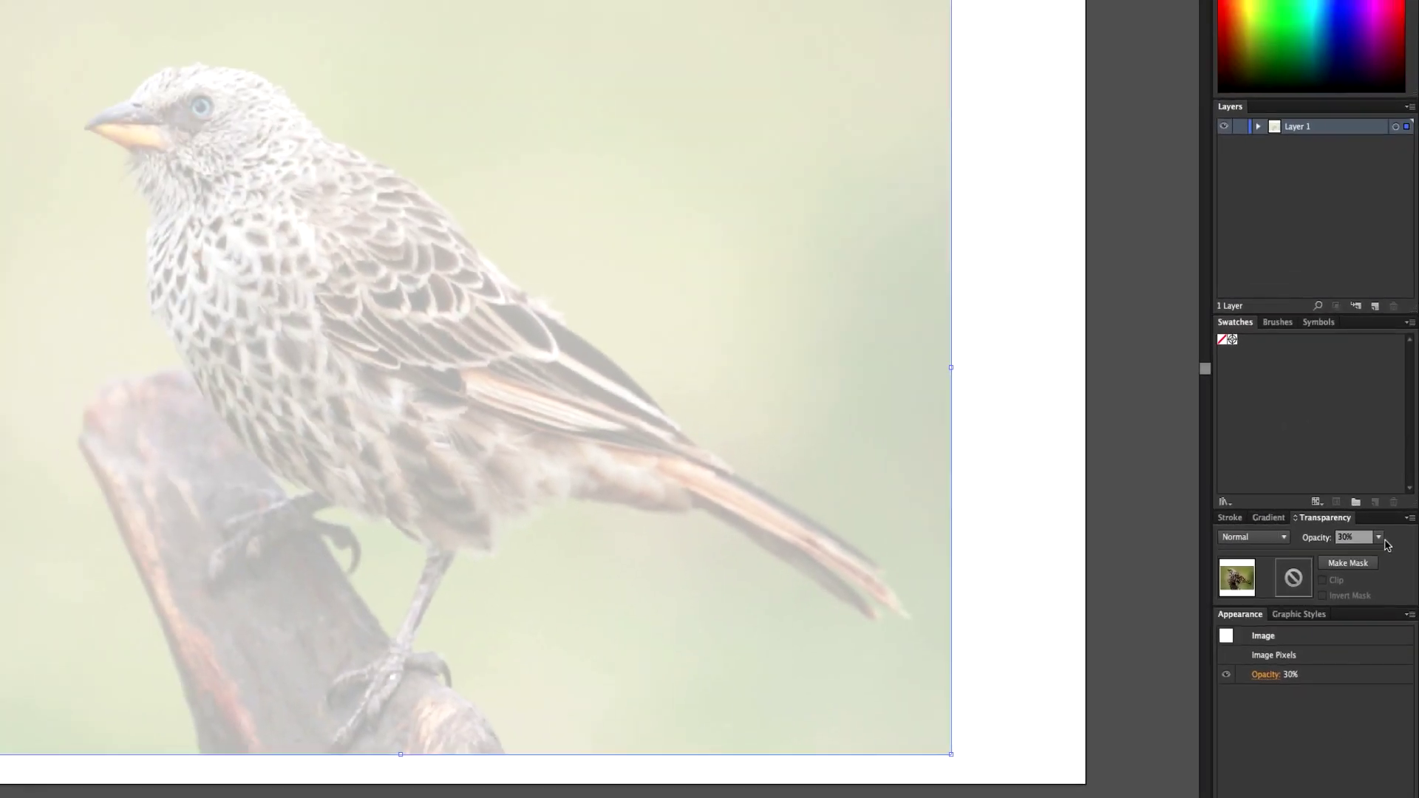
pyautogui.click(1365, 435)
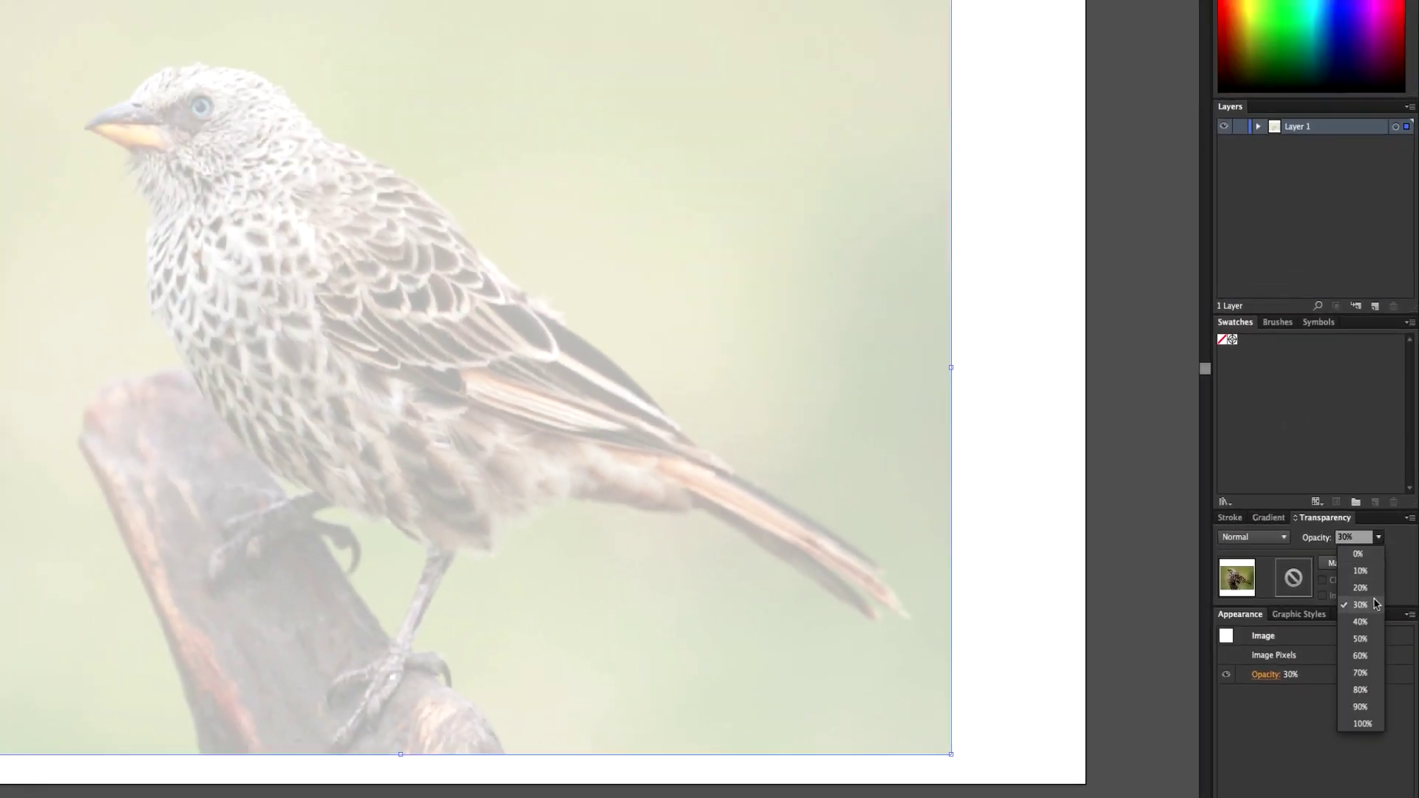
pyautogui.click(1361, 622)
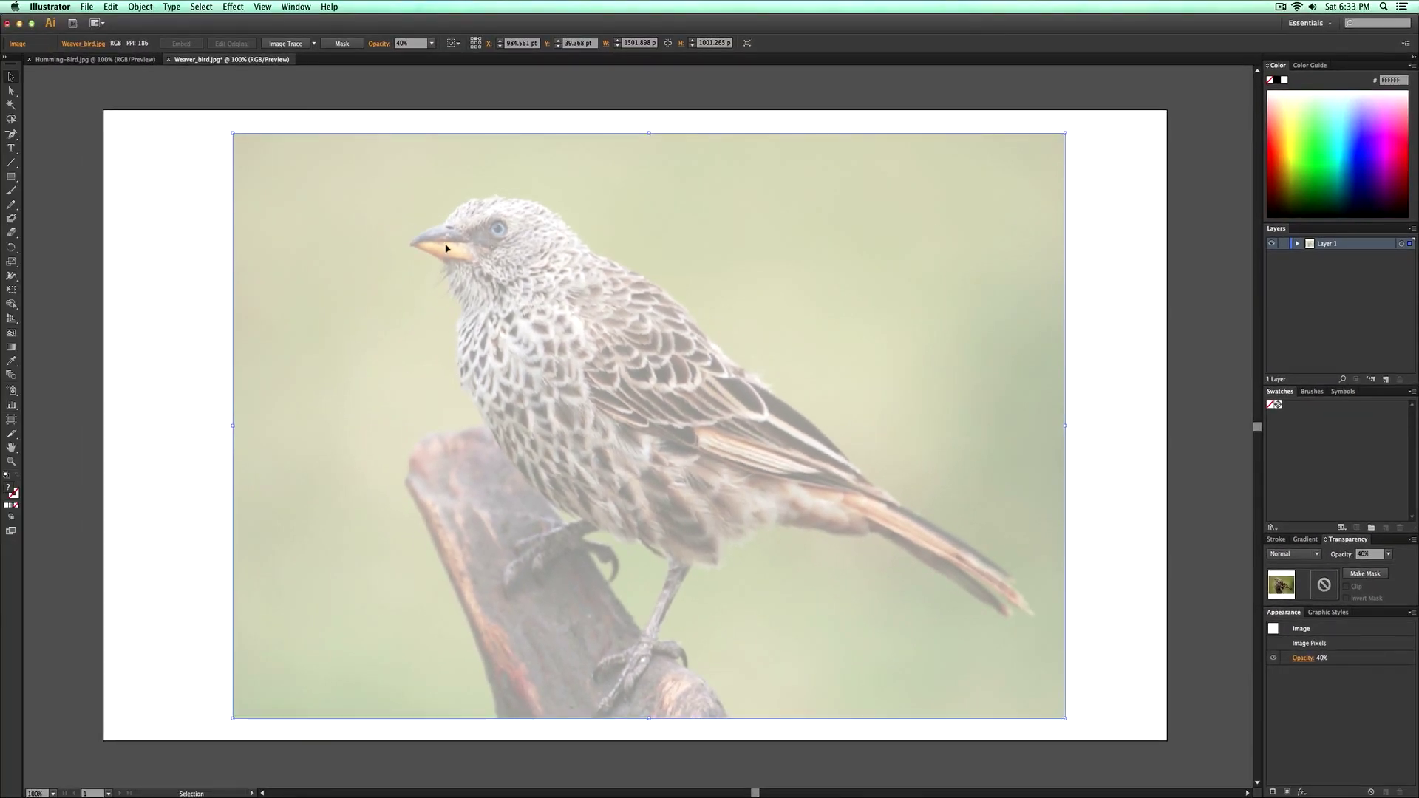
# Lock Layer 1 holding the photo and add a new layer named Trace above it.
pyautogui.click(1286, 244)
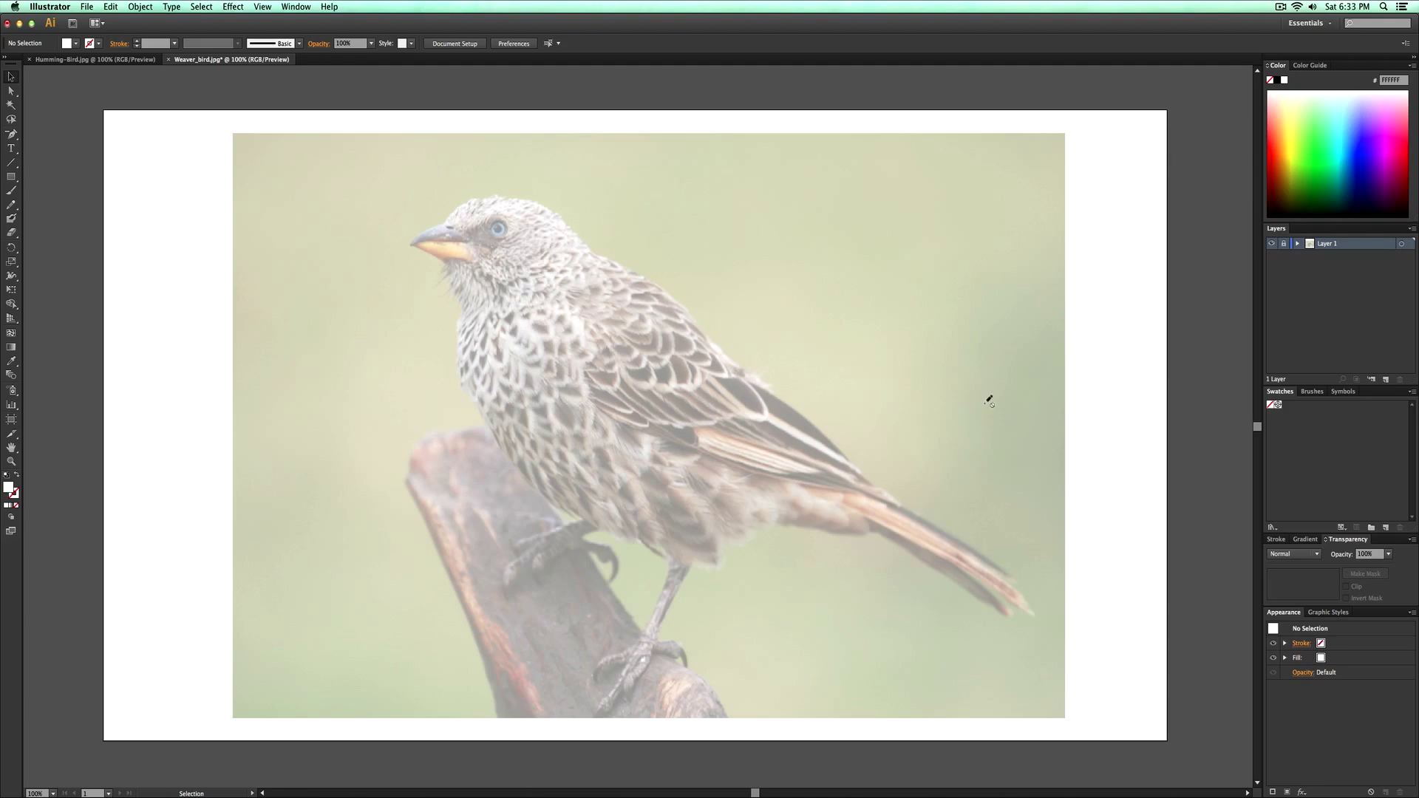
pyautogui.click(1385, 380)
pyautogui.doubleClick(1331, 246)
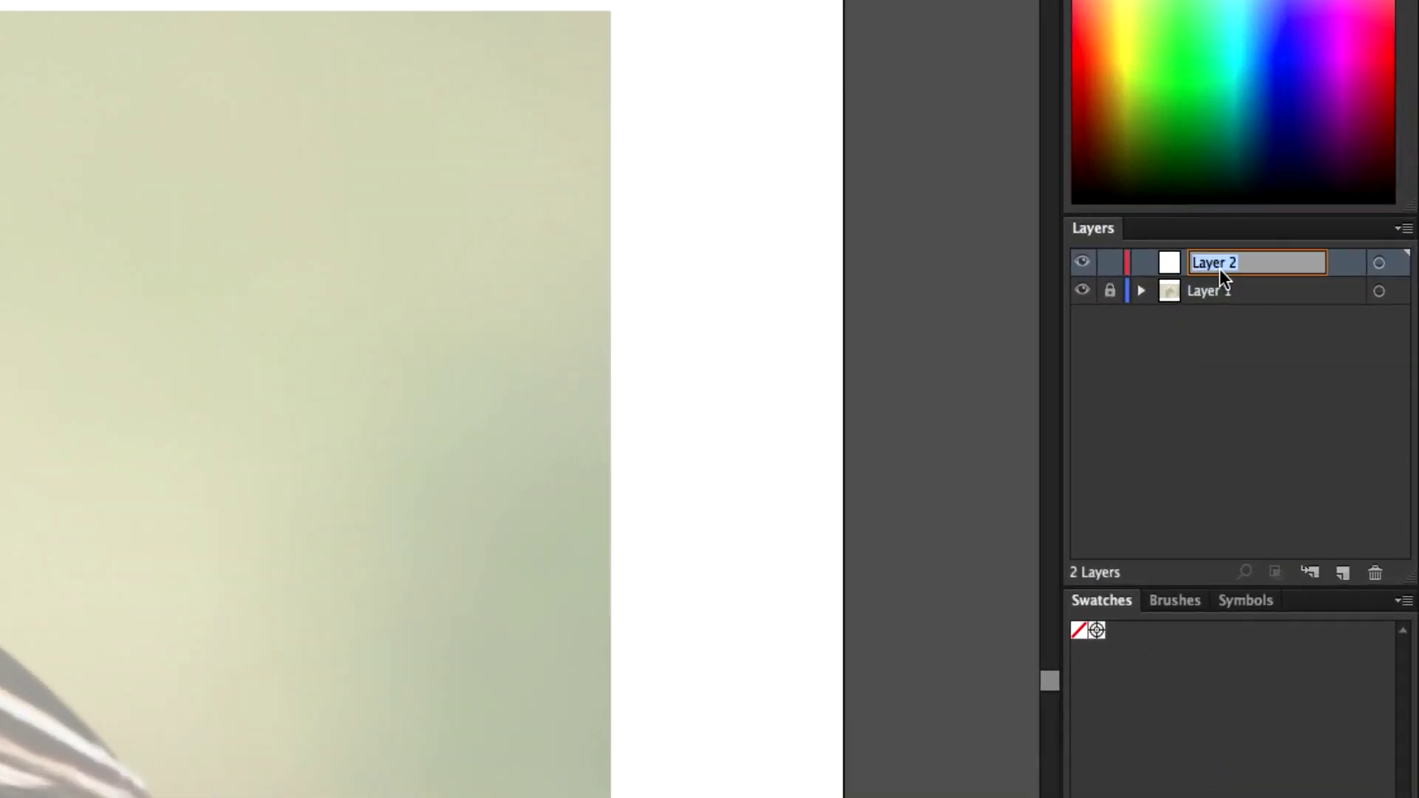
pyautogui.write('Trace')
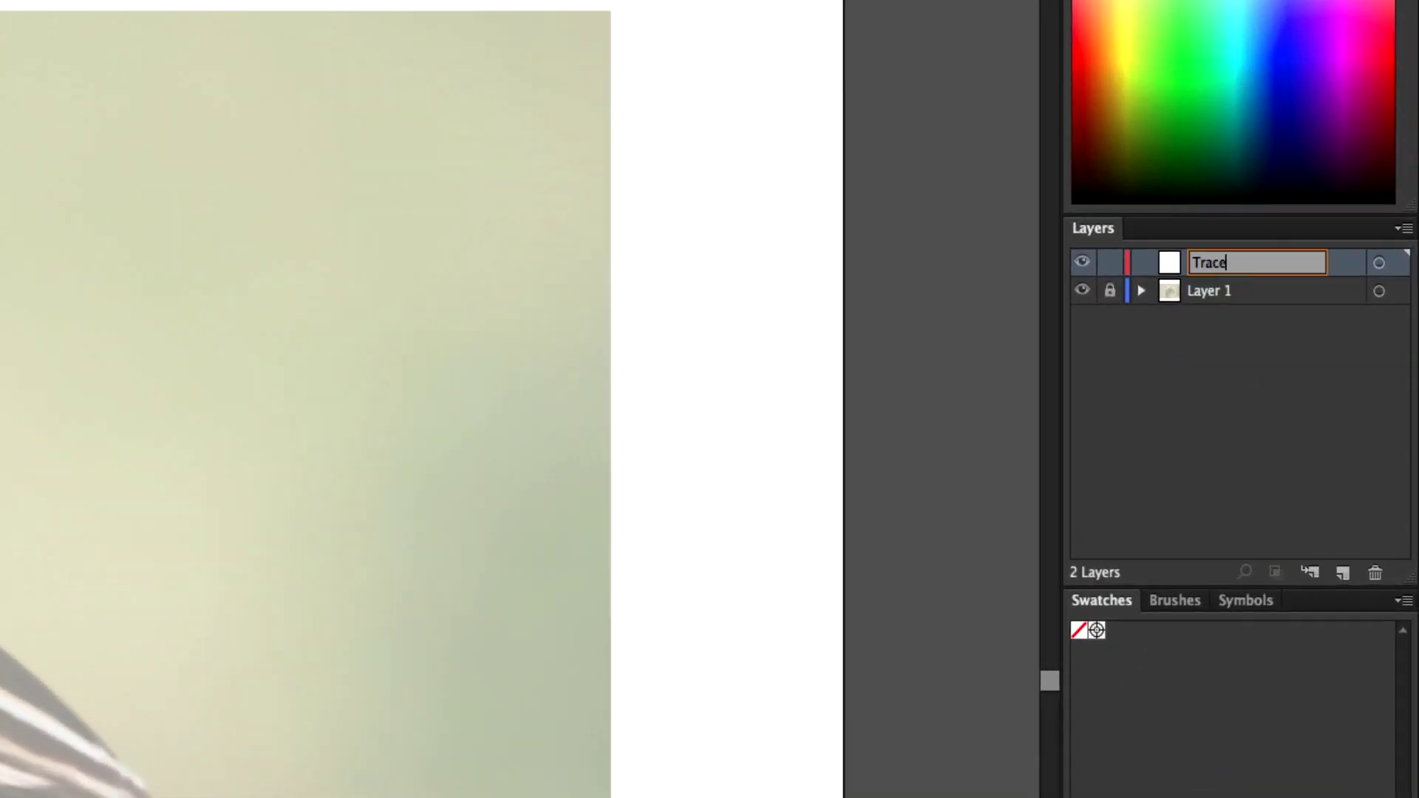
pyautogui.press('Return')
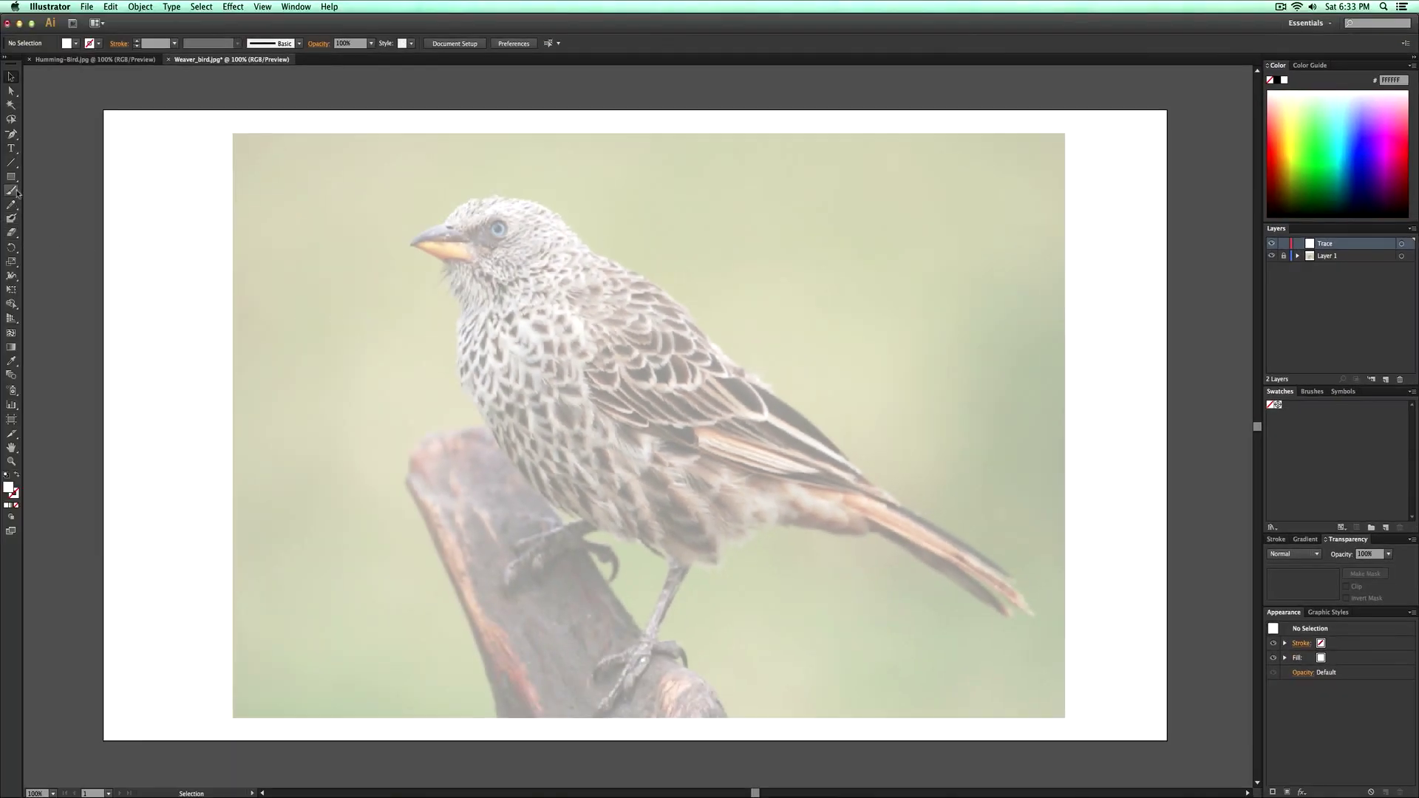
# Activate the Pen tool for tracing the bird on the Trace layer.
pyautogui.moveTo(11, 134); pyautogui.dragTo(43, 139)
pyautogui.press('super+equal')
pyautogui.moveTo(525, 249); pyautogui.dragTo(550, 301)
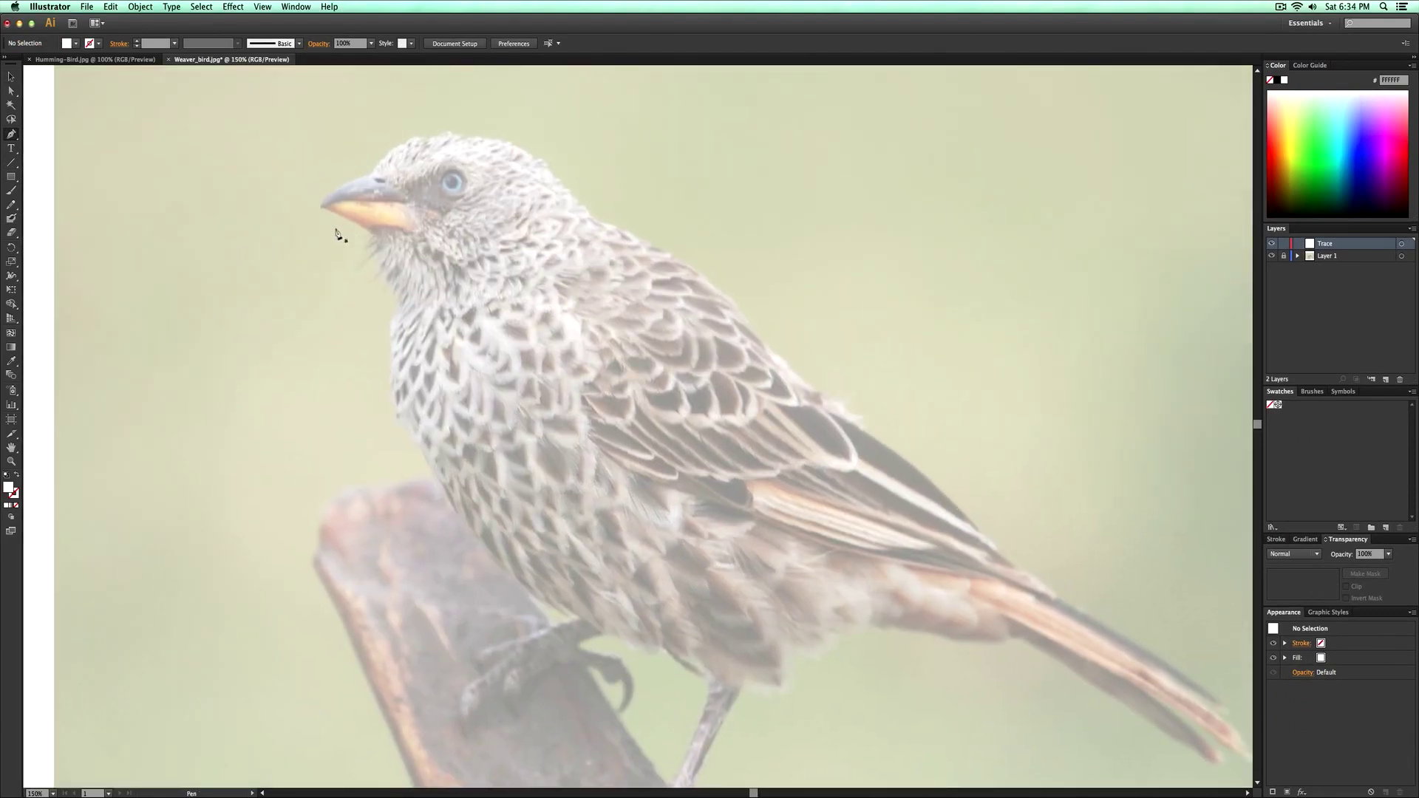
# Try to trace an unfilled path from the beak tip down the throat to the breast, then undo its segments.
pyautogui.click(324, 209)
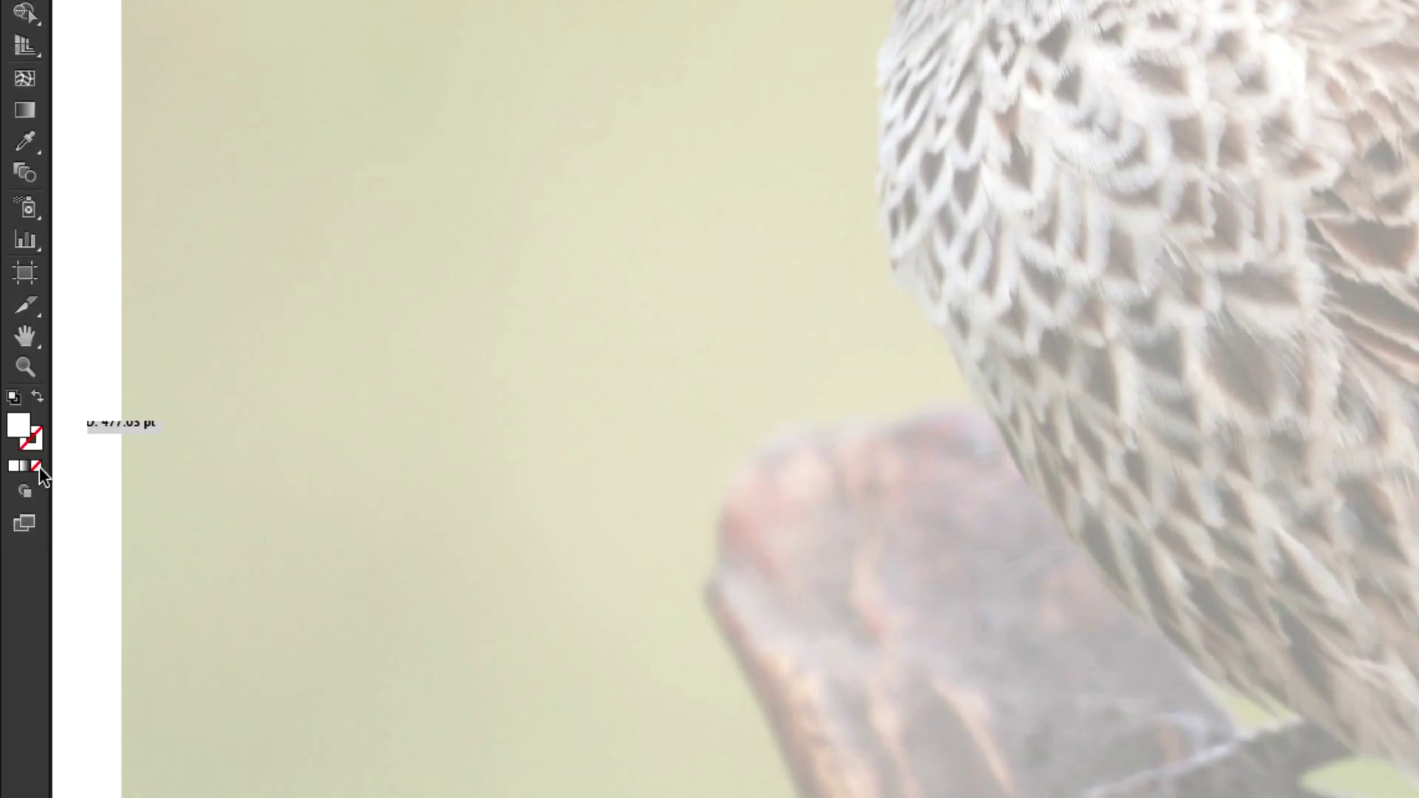
pyautogui.click(39, 467)
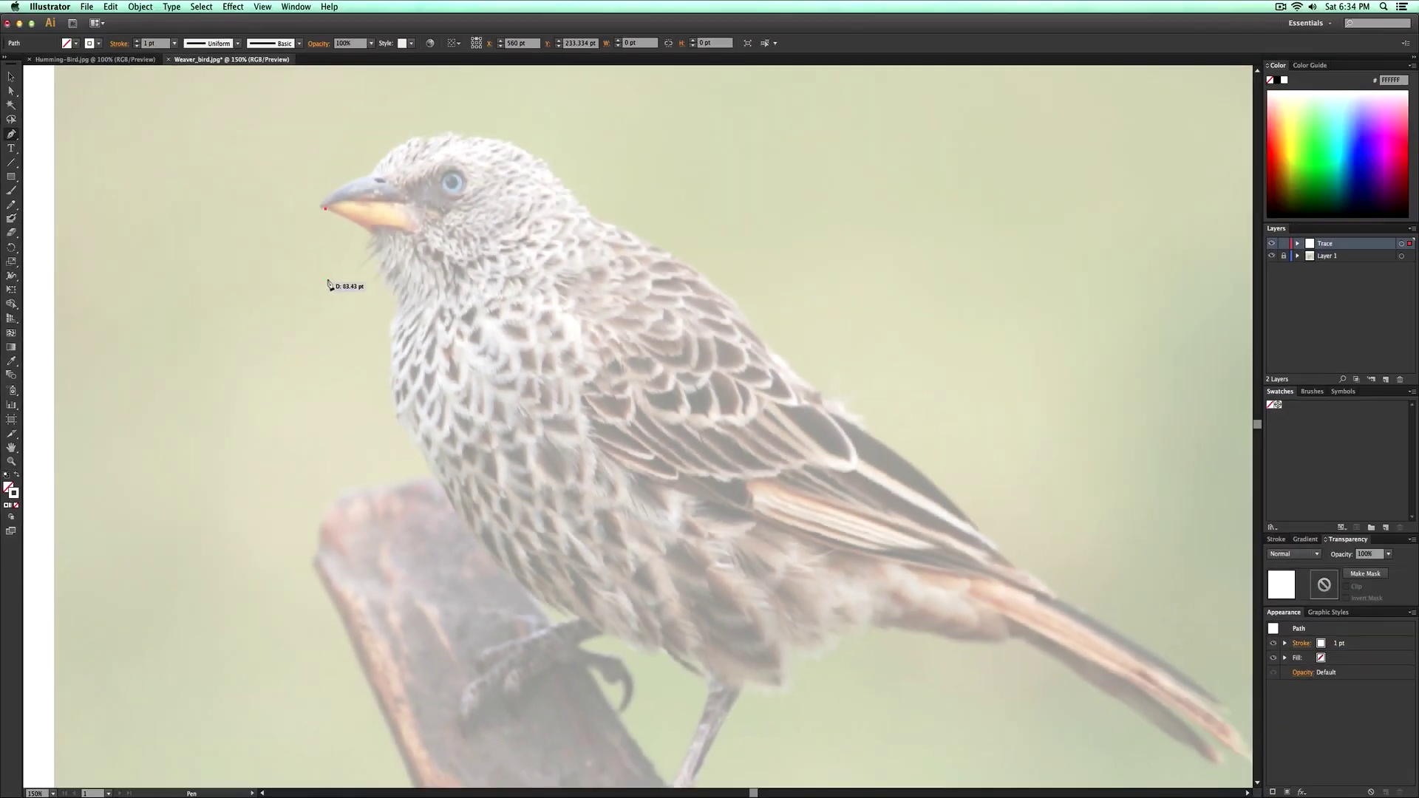
pyautogui.moveTo(383, 267); pyautogui.dragTo(383, 267)
pyautogui.press('super+z')
pyautogui.click(394, 294)
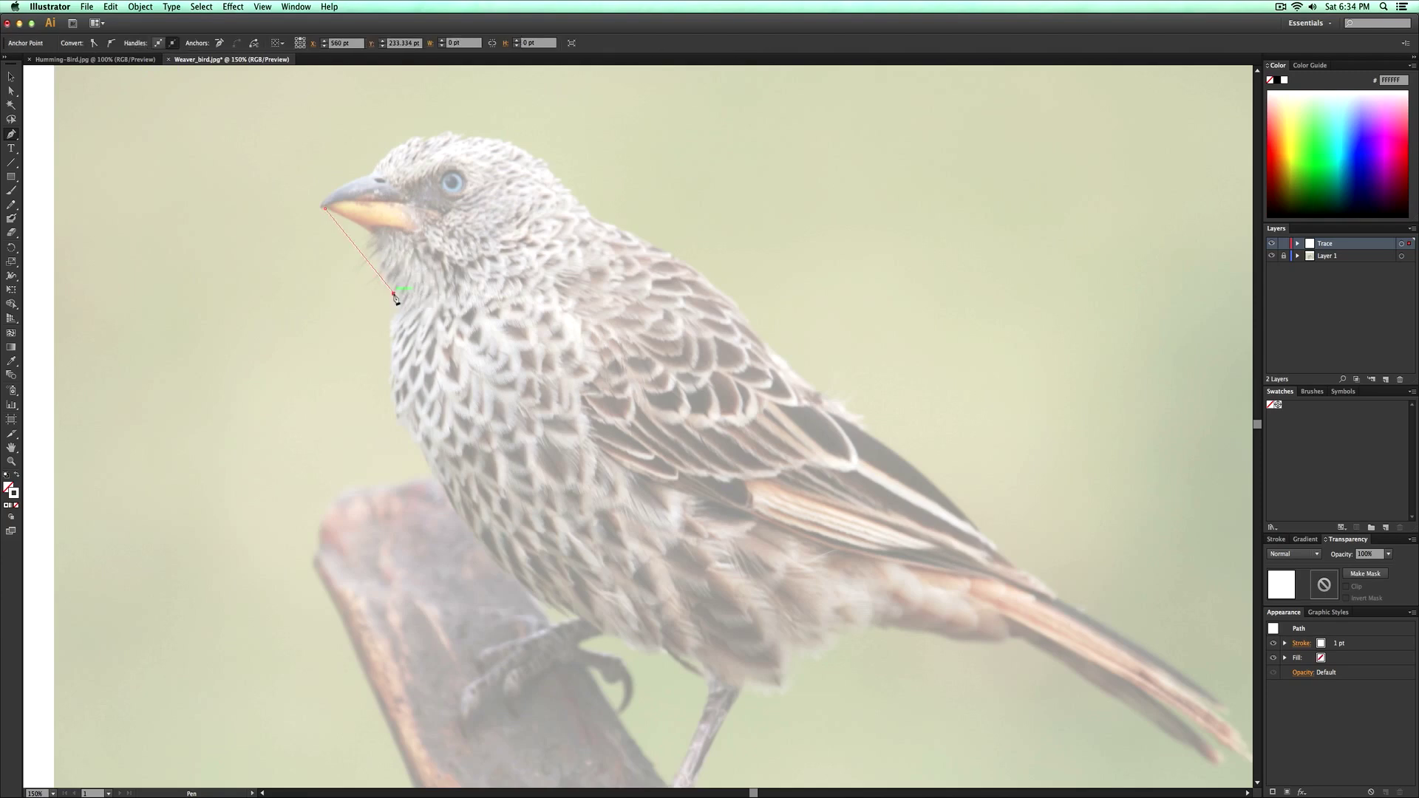
pyautogui.click(393, 401)
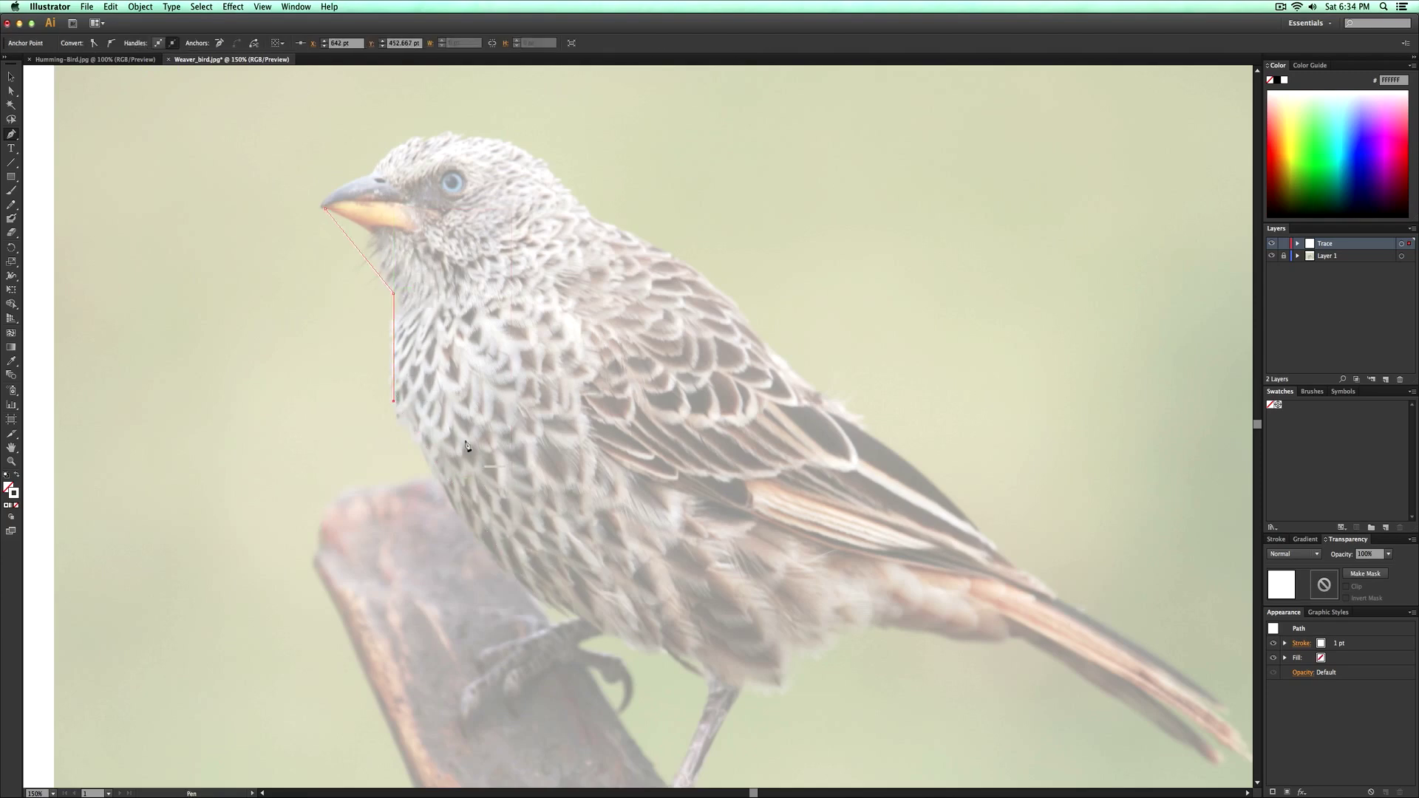
pyautogui.press('super+z')
pyautogui.press('super+z')
# Try tracing the chin, throat and breast with more closely spaced anchor points, then undo the whole path.
pyautogui.click(369, 230)
pyautogui.click(369, 268)
pyautogui.click(386, 286)
pyautogui.click(392, 326)
pyautogui.click(397, 417)
pyautogui.click(448, 464)
pyautogui.click(530, 558)
pyautogui.press('super+z')
pyautogui.press('super+z')
pyautogui.press('super+z')
pyautogui.press('super+z')
pyautogui.press('super+z')
pyautogui.press('super+z')
pyautogui.press('super+z')
pyautogui.press('super+z')
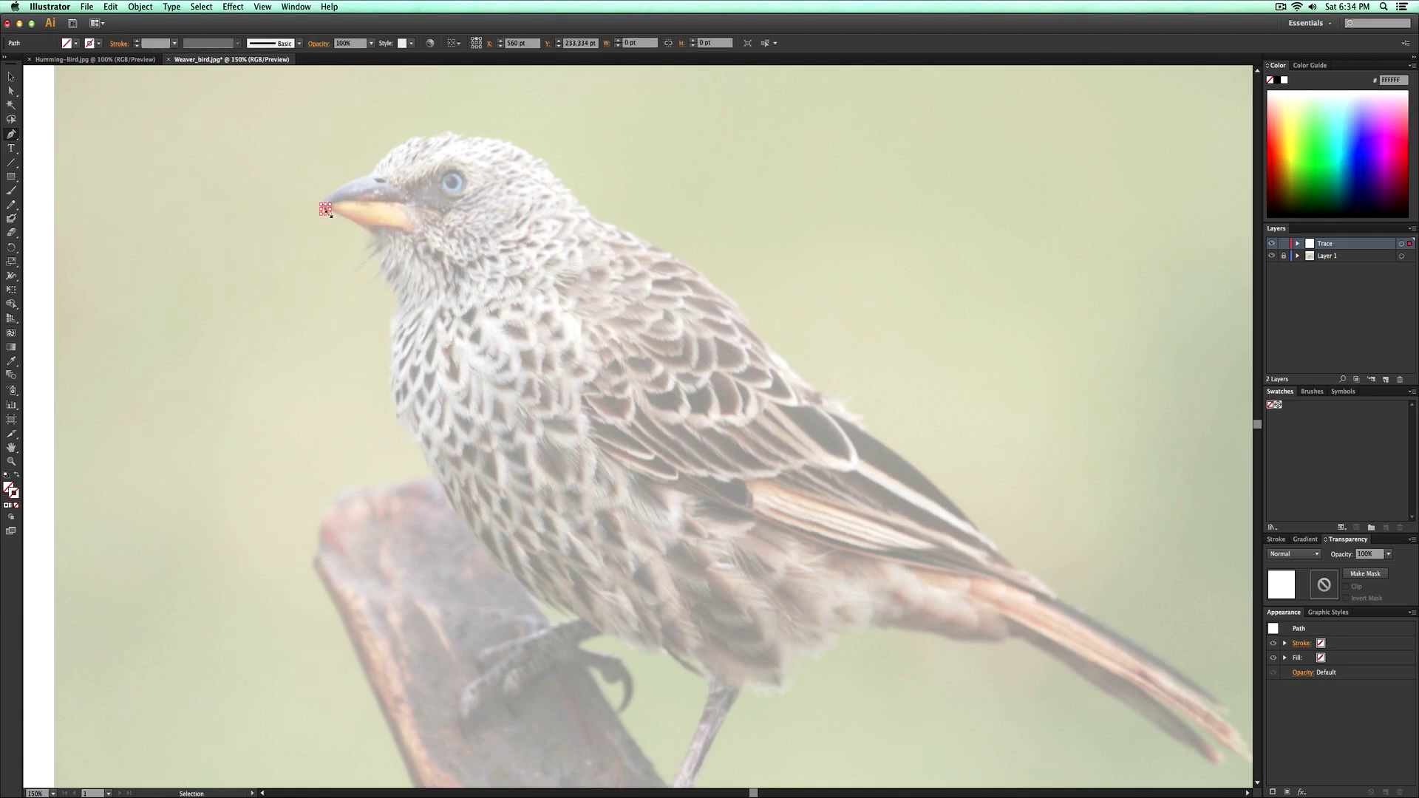
pyautogui.press('super+z')
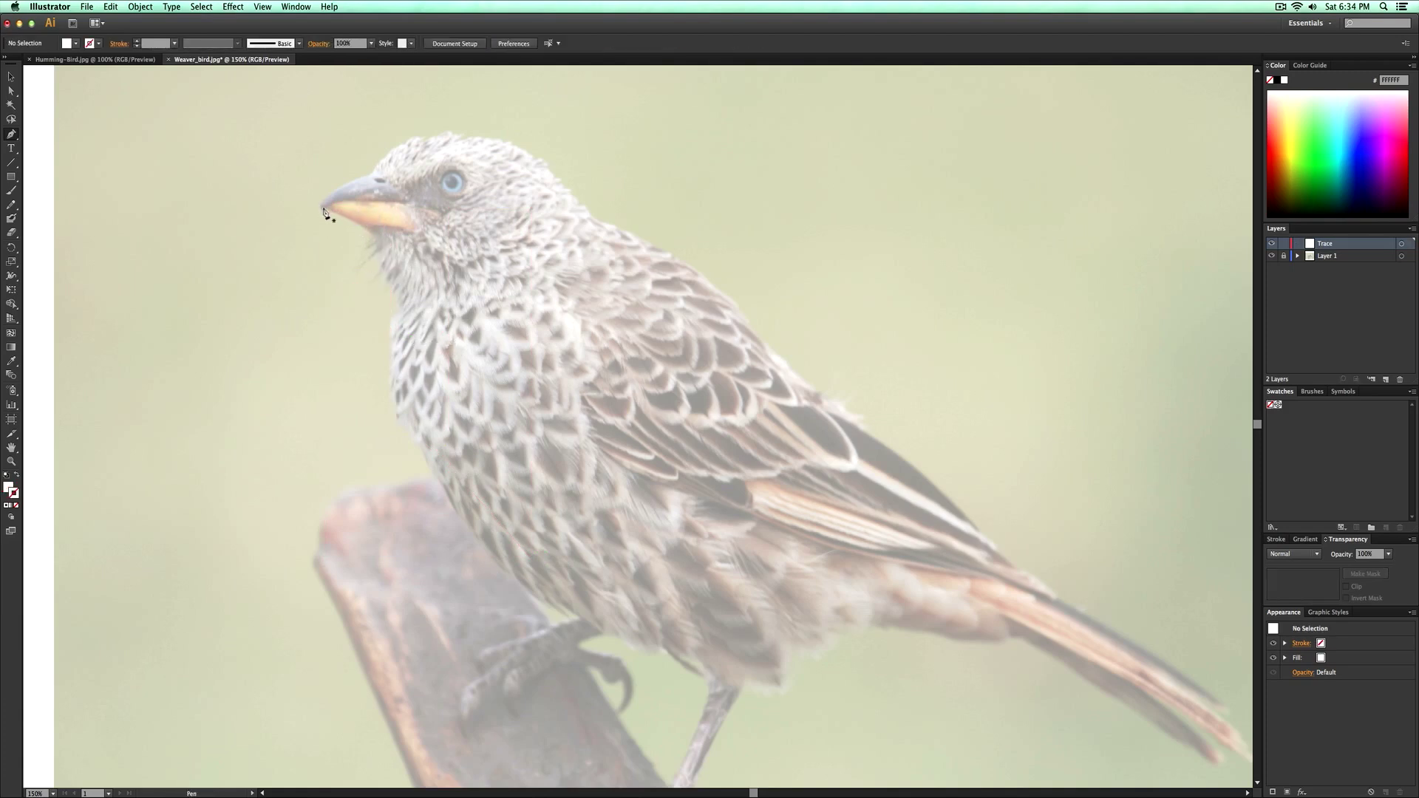
# Try to trace the lower beak and throat with a white-filled path, then undo it.
pyautogui.click(322, 209)
pyautogui.click(370, 233)
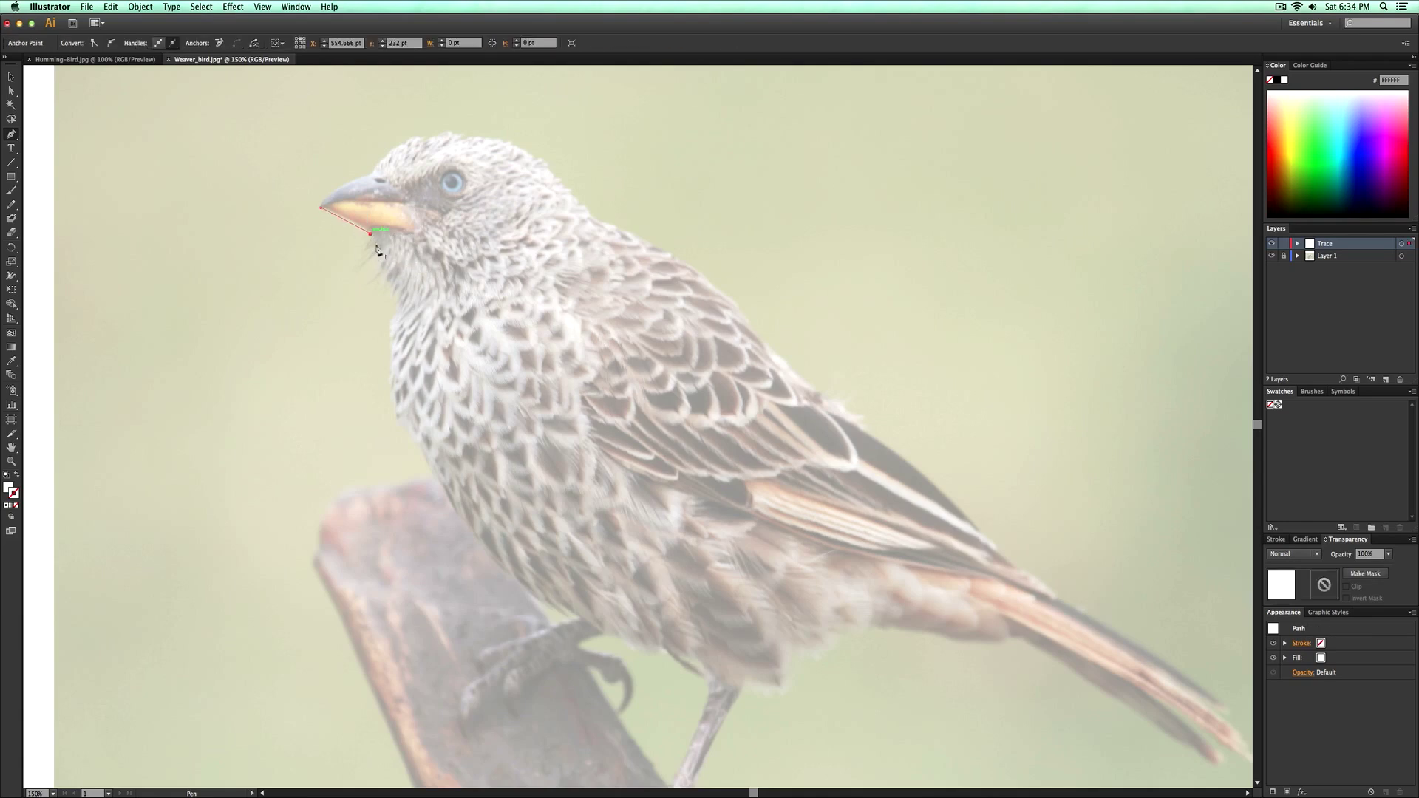
pyautogui.click(396, 304)
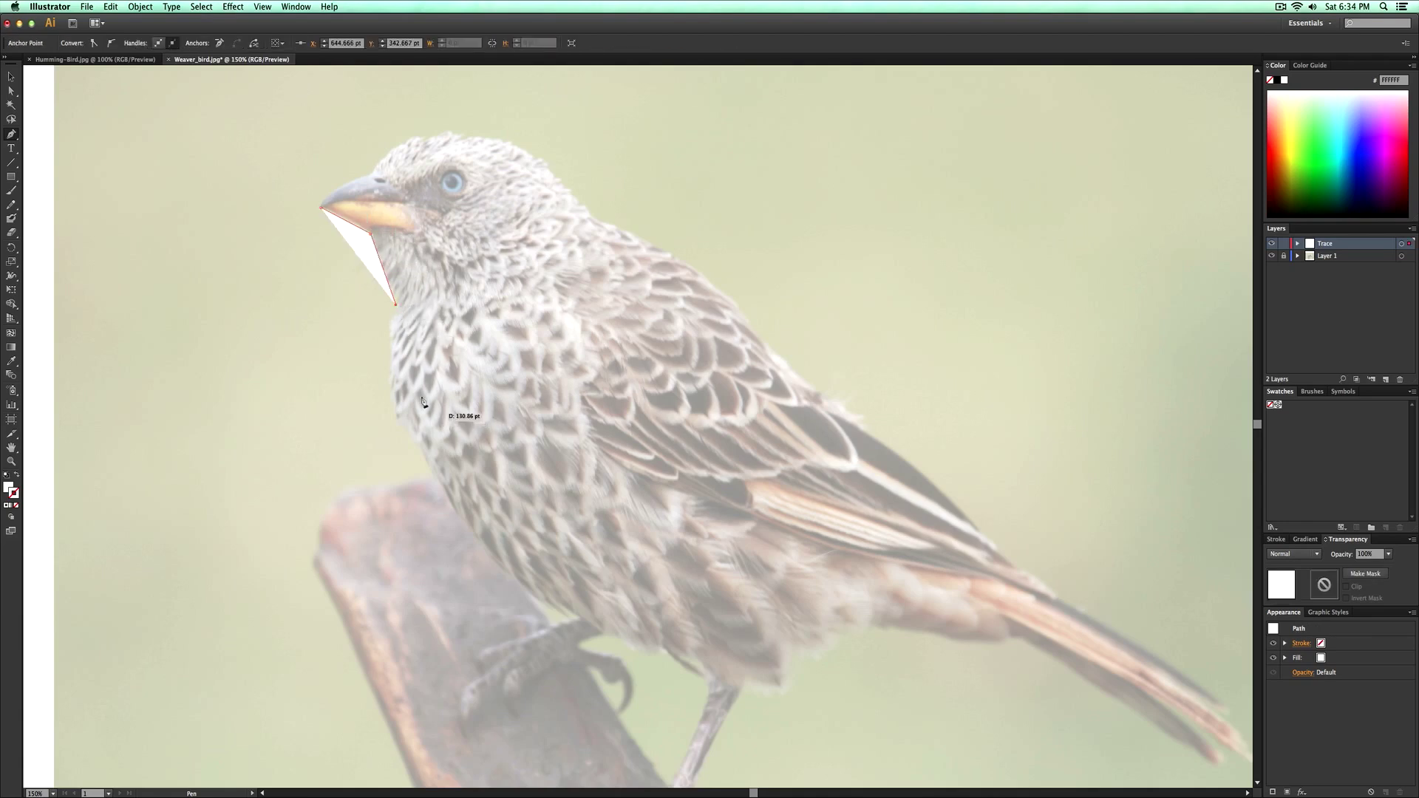
pyautogui.press('super+z')
pyautogui.press('super+z')
pyautogui.press('super+z')
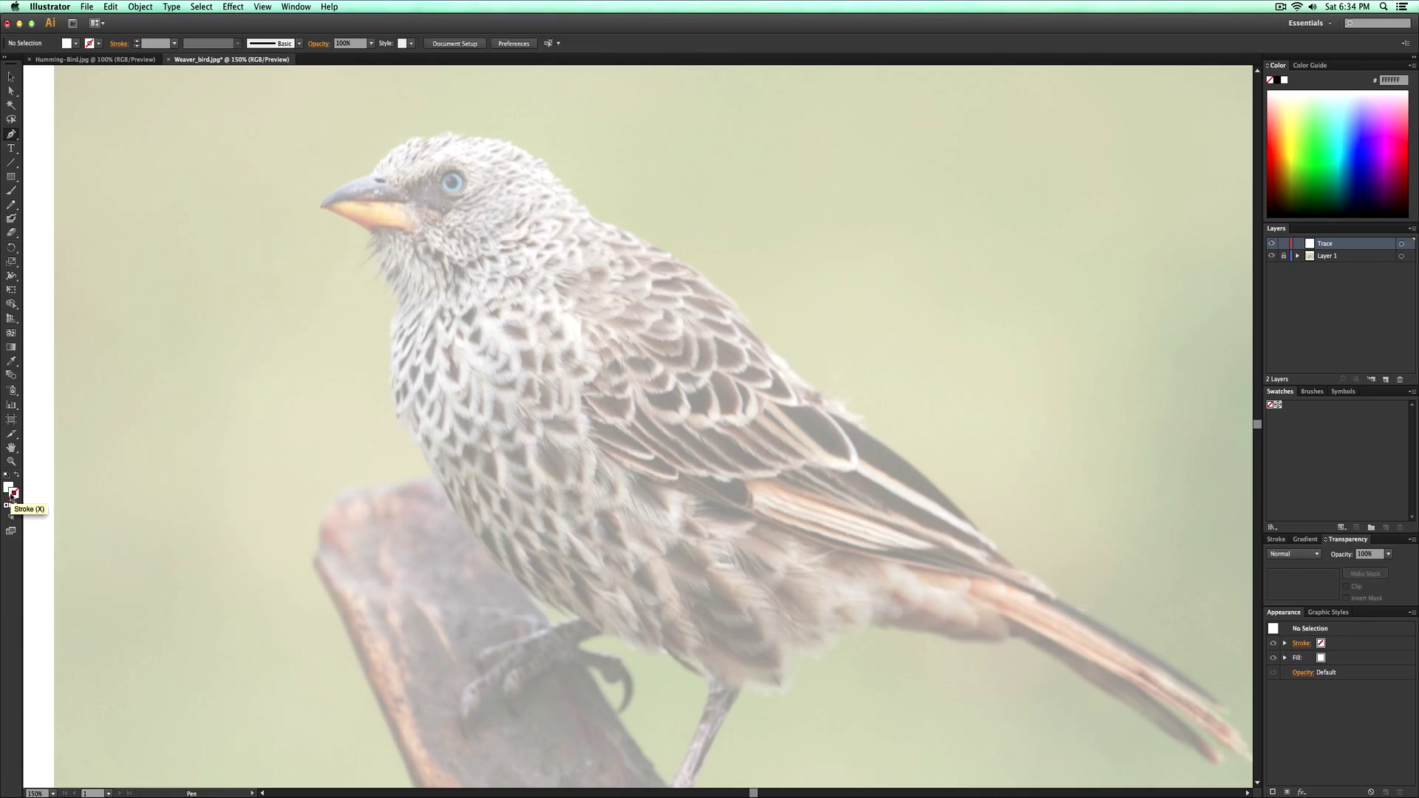
# Set the fill to none and the stroke colour to red F72D2D.
pyautogui.click(8, 487)
pyautogui.click(15, 505)
pyautogui.click(7, 504)
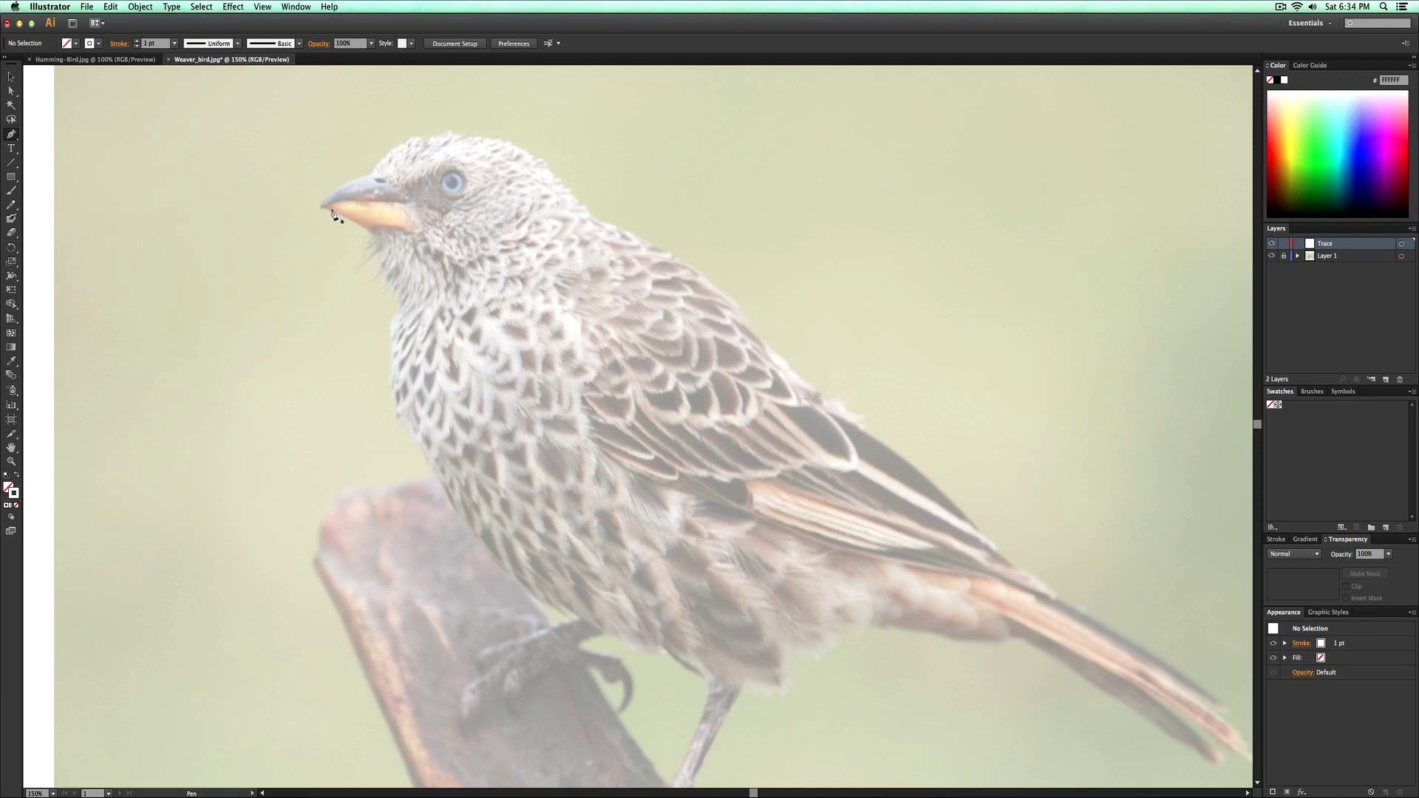
pyautogui.doubleClick(15, 493)
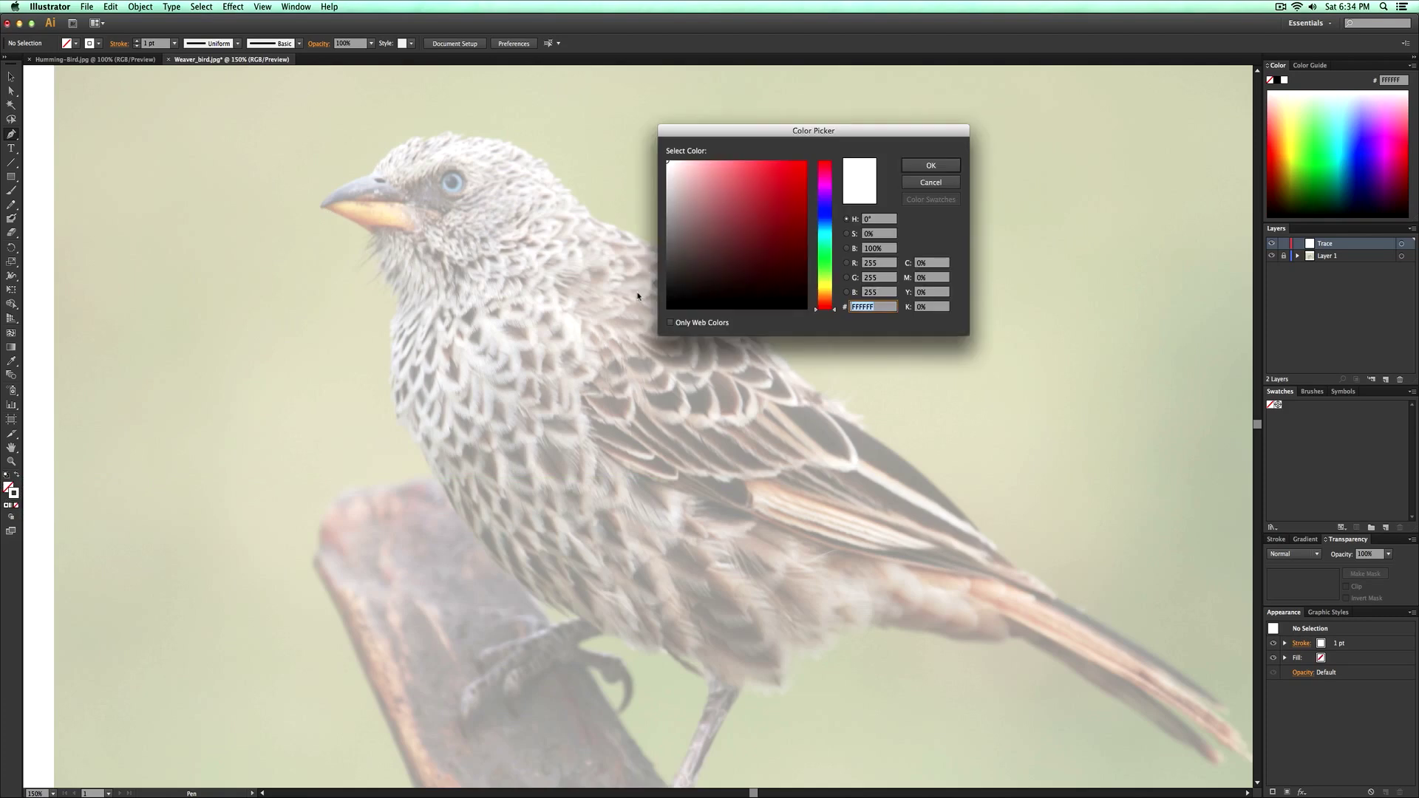
pyautogui.click(773, 166)
pyautogui.click(782, 168)
pyautogui.click(931, 166)
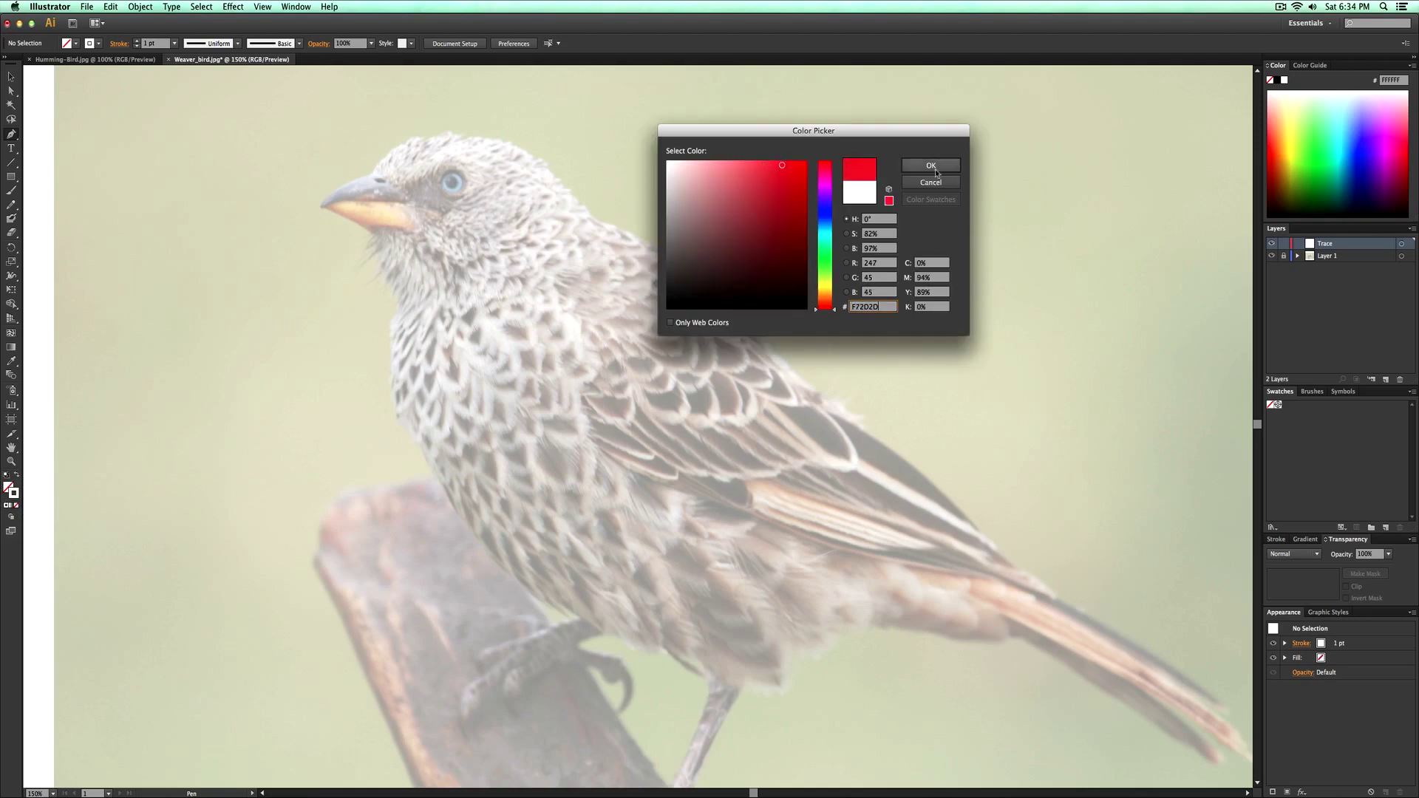
# Trace straight segments with the Pen tool from the beak tip along the lower beak, throat and breast to the belly.
pyautogui.click(321, 207)
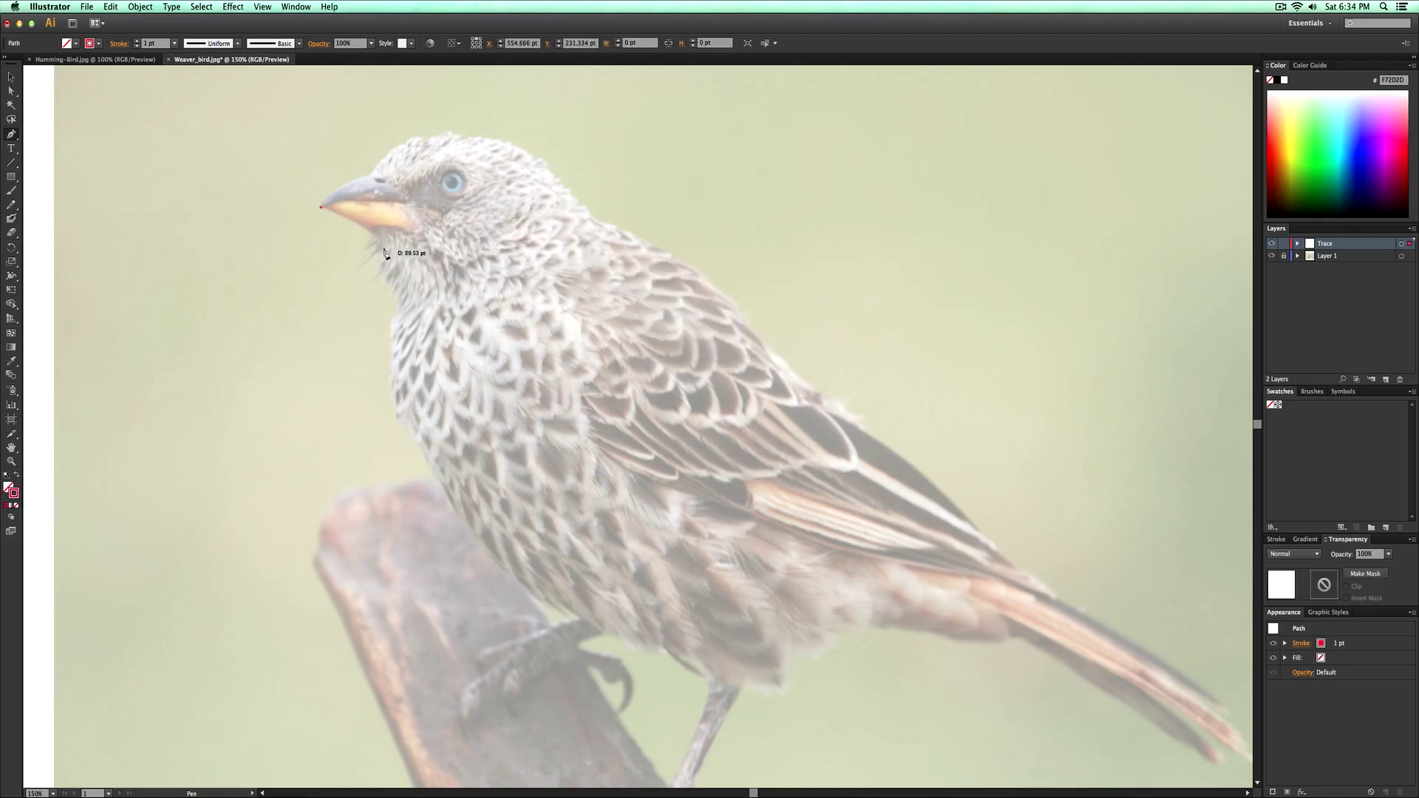
pyautogui.click(370, 235)
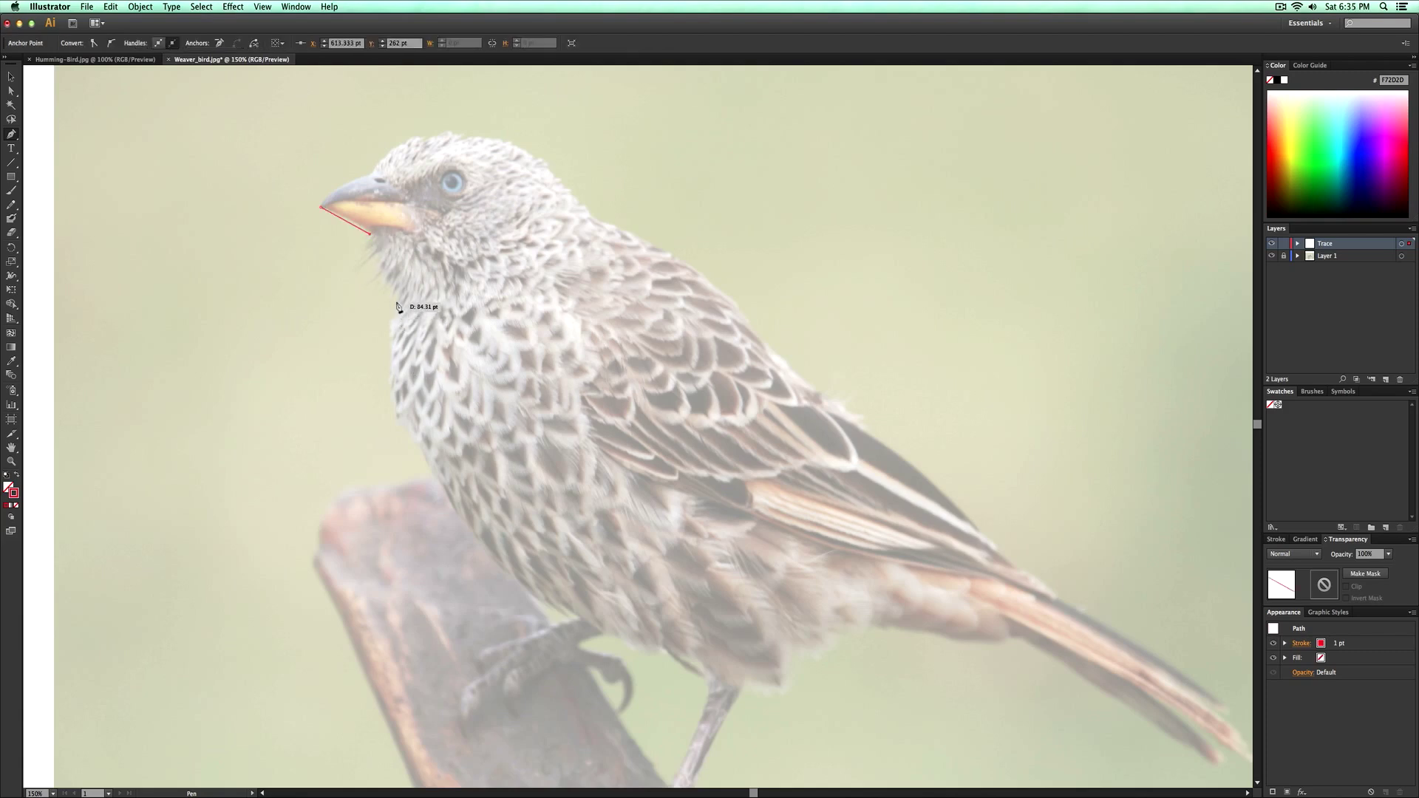
pyautogui.click(395, 304)
pyautogui.click(396, 412)
pyautogui.click(531, 594)
# Continue the red outline along the lower belly and trace the raised foot's front toes with straight segments.
pyautogui.moveTo(644, 591); pyautogui.dragTo(538, 436)
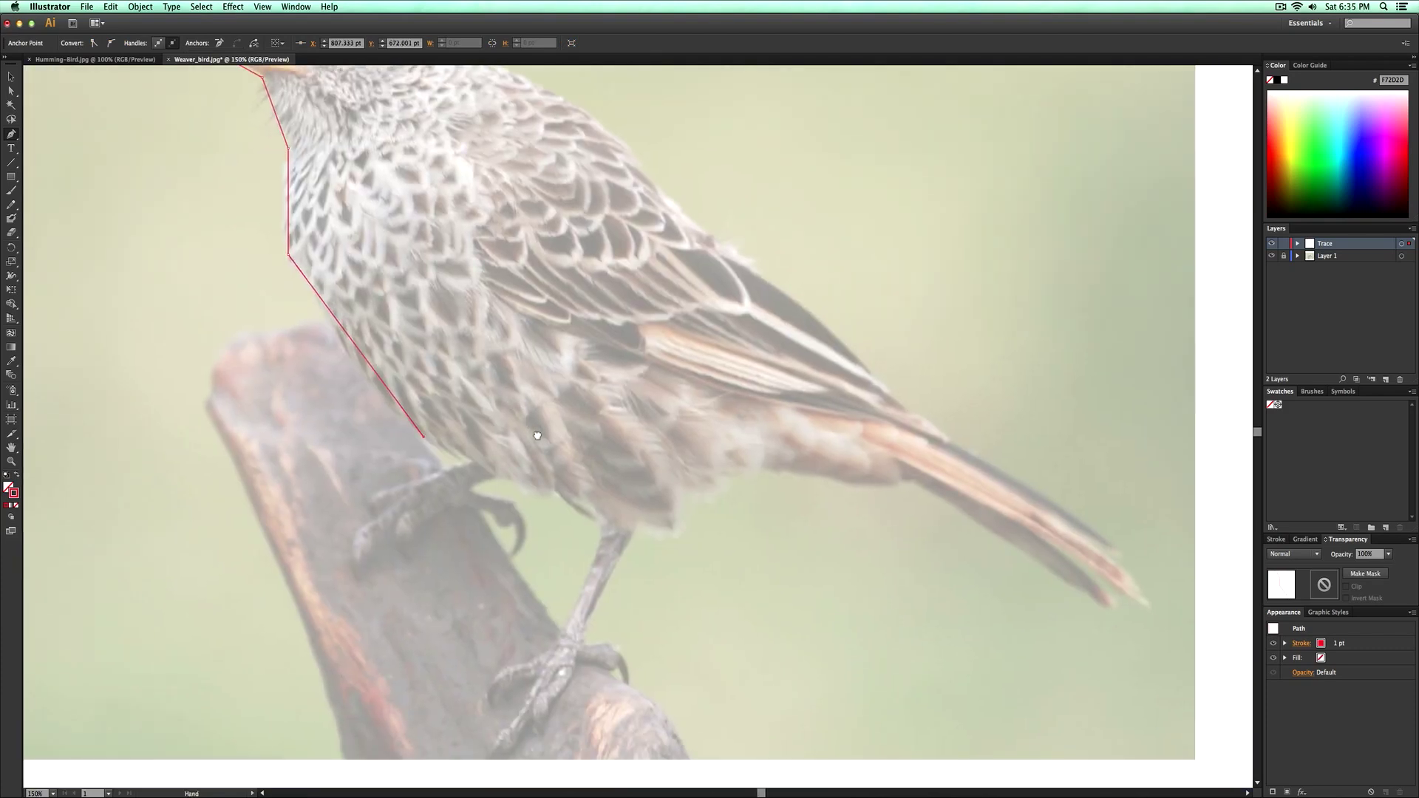
pyautogui.click(468, 460)
pyautogui.keyDown('shift'); pyautogui.click(381, 466); pyautogui.keyUp('shift')
pyautogui.click(432, 471)
pyautogui.click(369, 501)
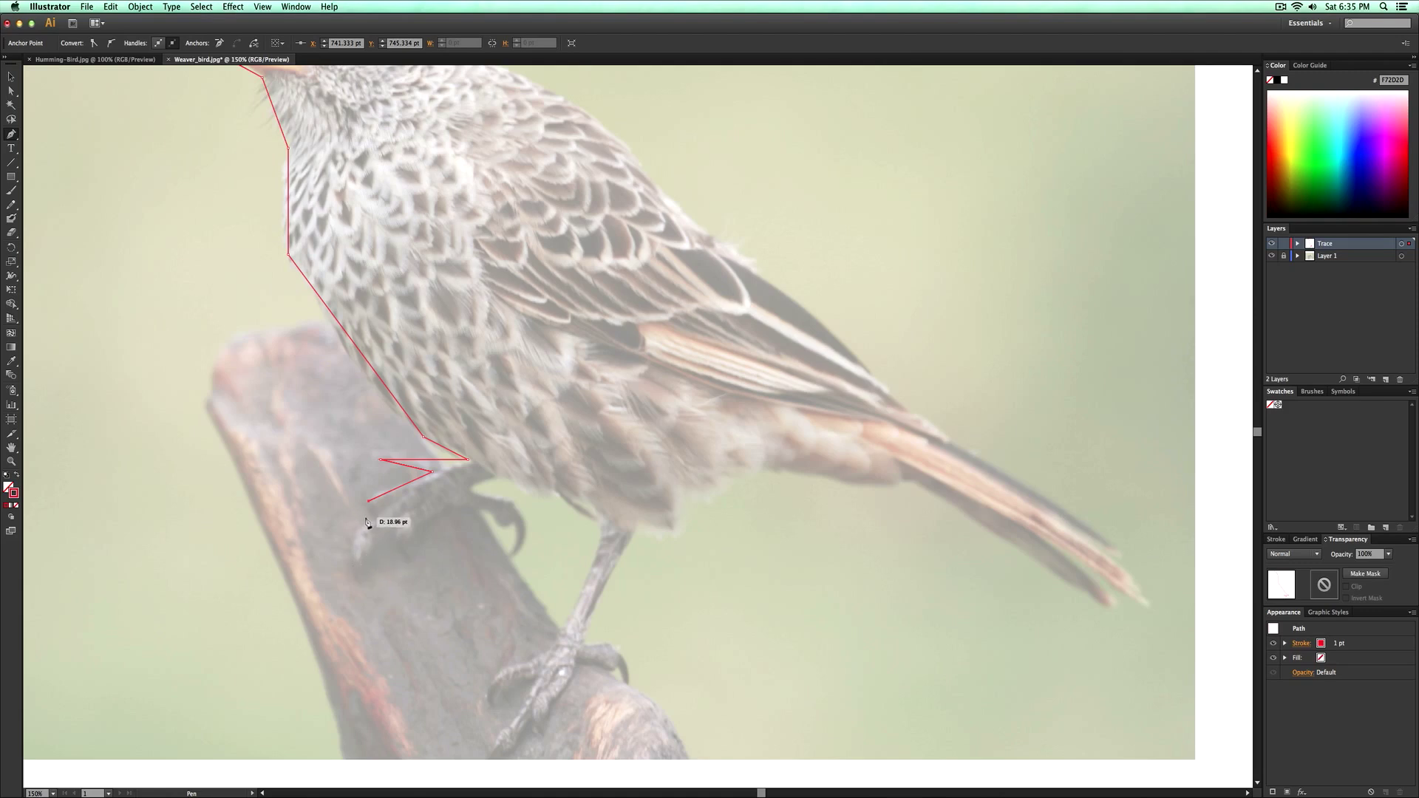
pyautogui.click(355, 576)
pyautogui.click(391, 532)
pyautogui.click(402, 554)
pyautogui.click(448, 508)
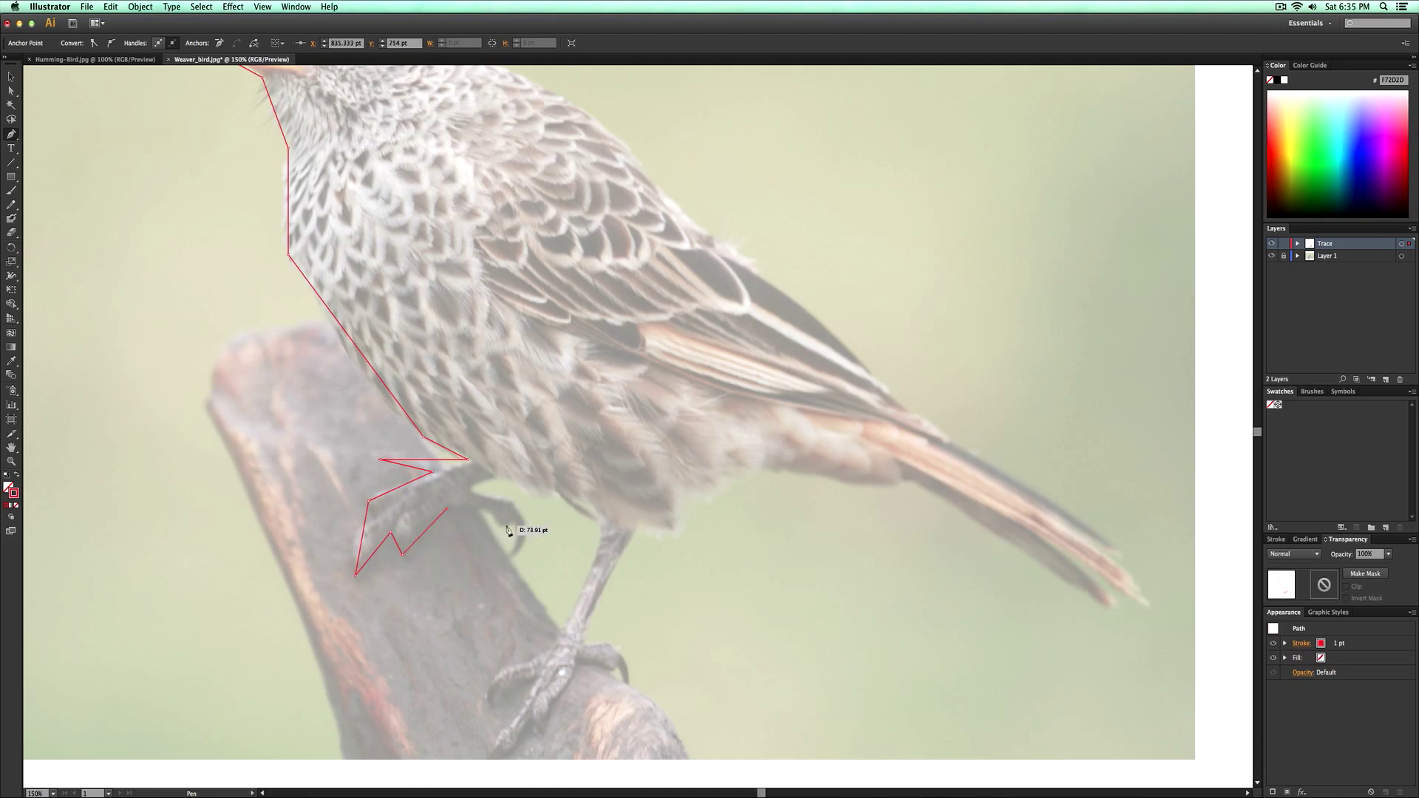
# Try to trace the raised foot's back toe with widely placed anchor points, then undo them.
pyautogui.click(506, 524)
pyautogui.click(506, 558)
pyautogui.click(524, 543)
pyautogui.press('super+z')
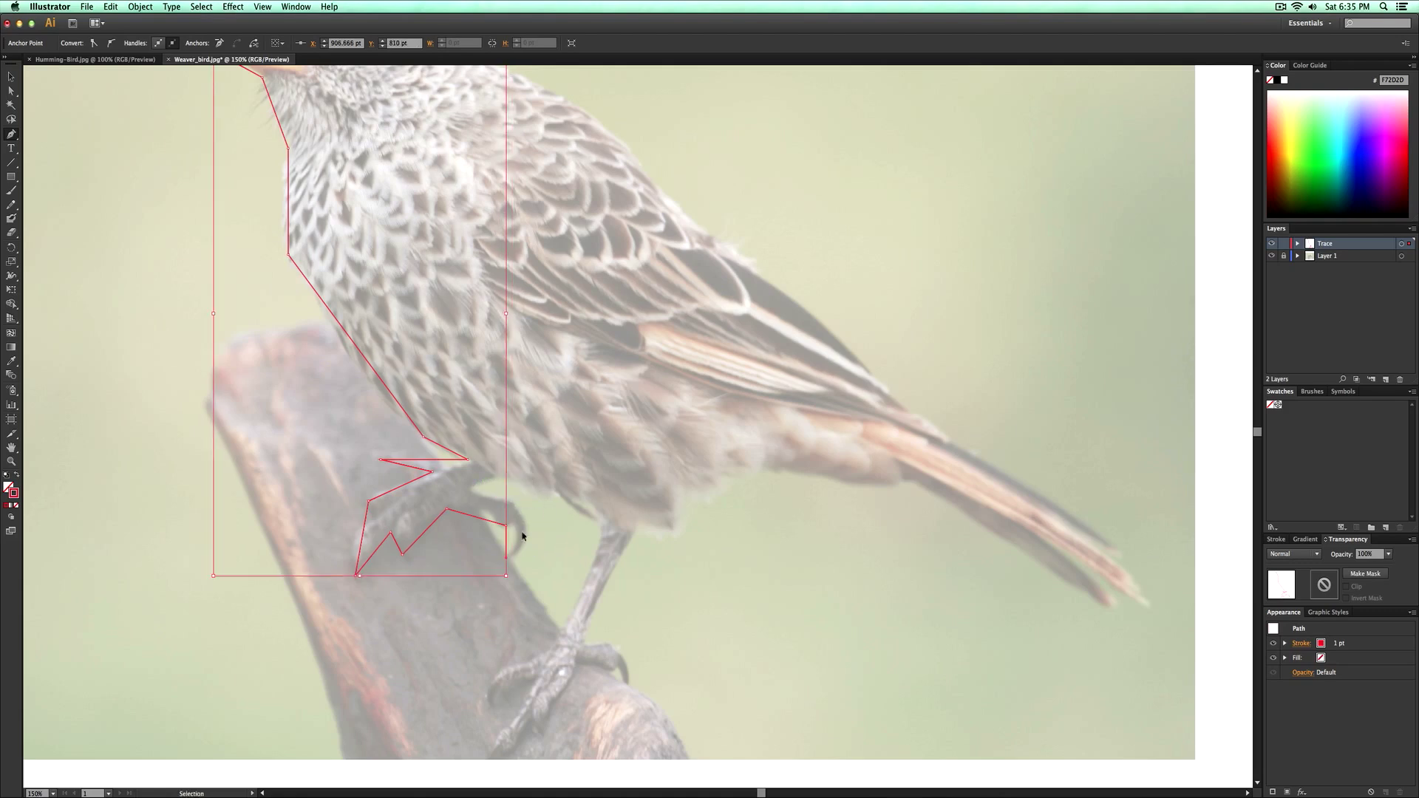
pyautogui.hotkey('ctrl', 'z')
pyautogui.hotkey('ctrl', 'z')
# Trace the raised foot's back toe and continue the outline along the belly to the top of the standing leg.
pyautogui.click(486, 510)
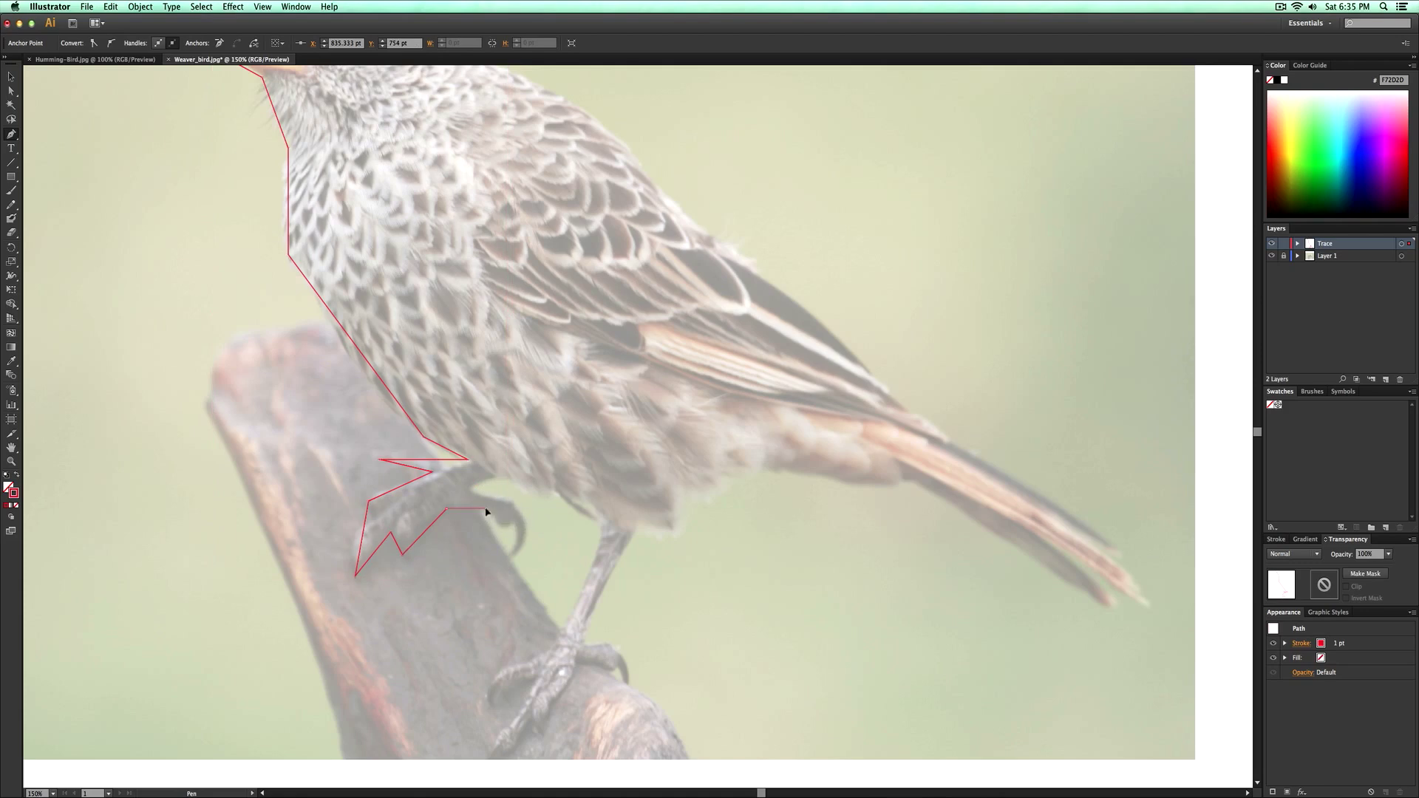
pyautogui.click(517, 550)
pyautogui.click(600, 522)
# Try to trace the standing leg's front edge and its first toe, then undo both segments.
pyautogui.click(542, 654)
pyautogui.click(483, 688)
pyautogui.moveTo(561, 629); pyautogui.dragTo(534, 516)
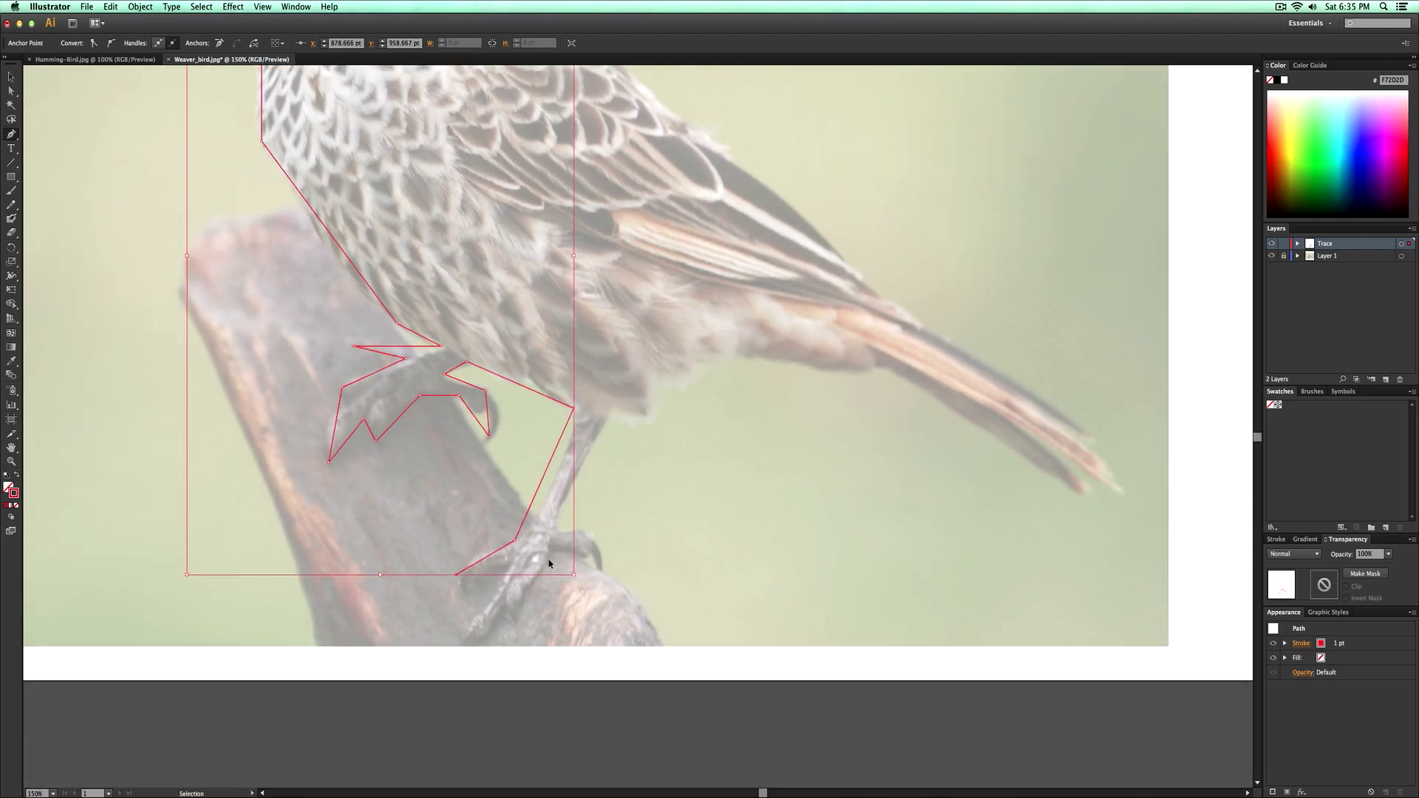
pyautogui.hotkey('ctrl', 'z')
pyautogui.hotkey('ctrl', 'z')
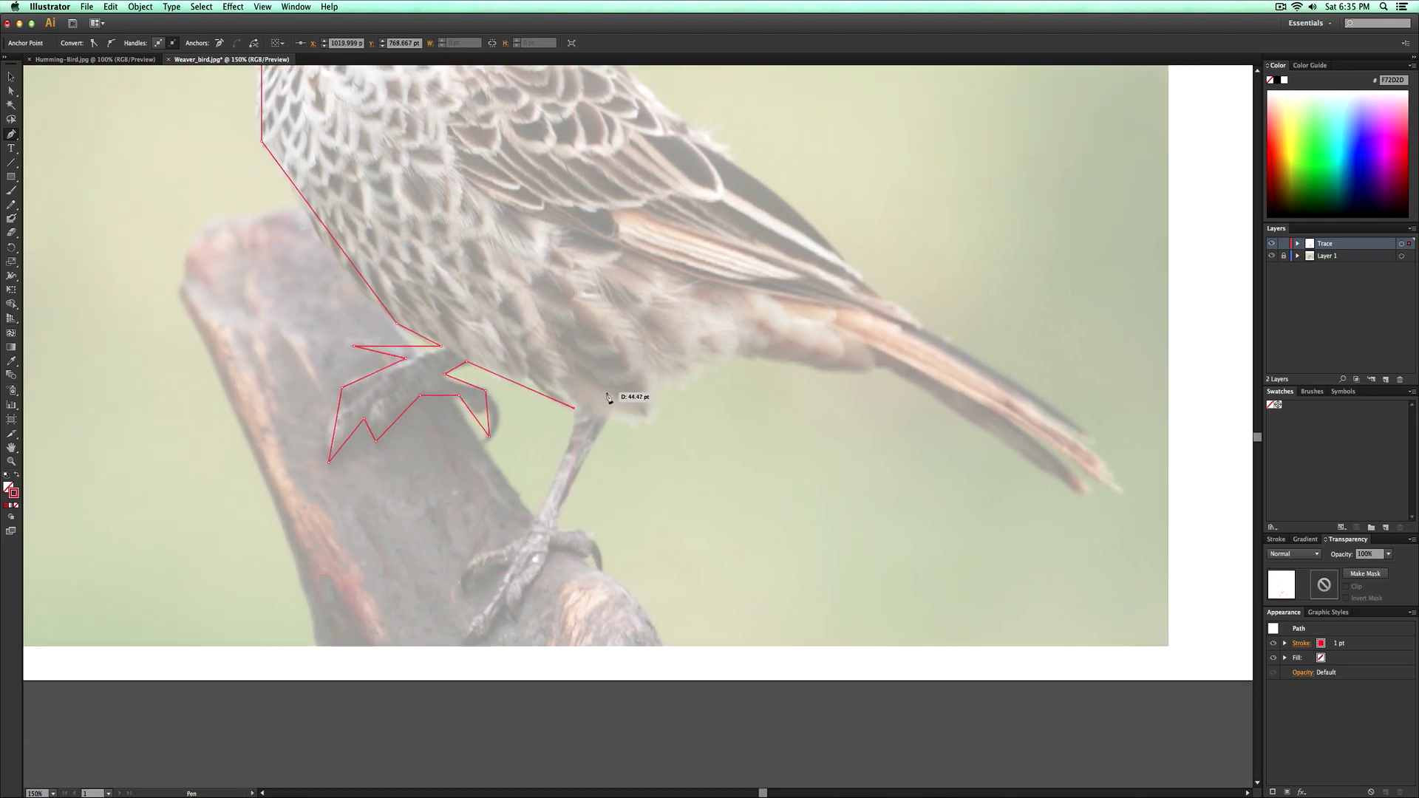
# Trace the standing leg down its front edge, around the pointed toes and back up to the belly.
pyautogui.click(529, 523)
pyautogui.click(465, 571)
pyautogui.click(466, 597)
pyautogui.click(469, 642)
pyautogui.click(545, 568)
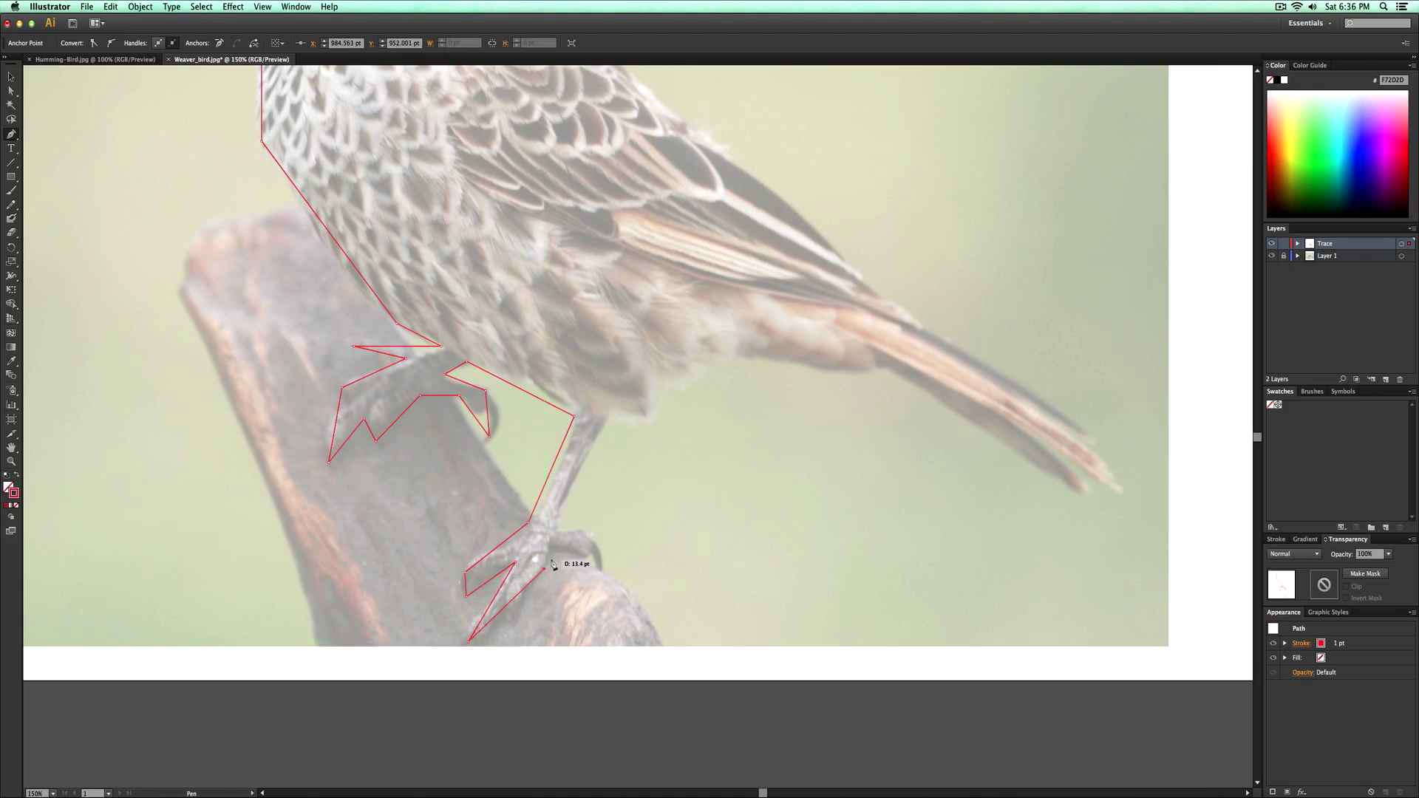
pyautogui.press('super+z')
pyautogui.click(554, 550)
pyautogui.click(611, 417)
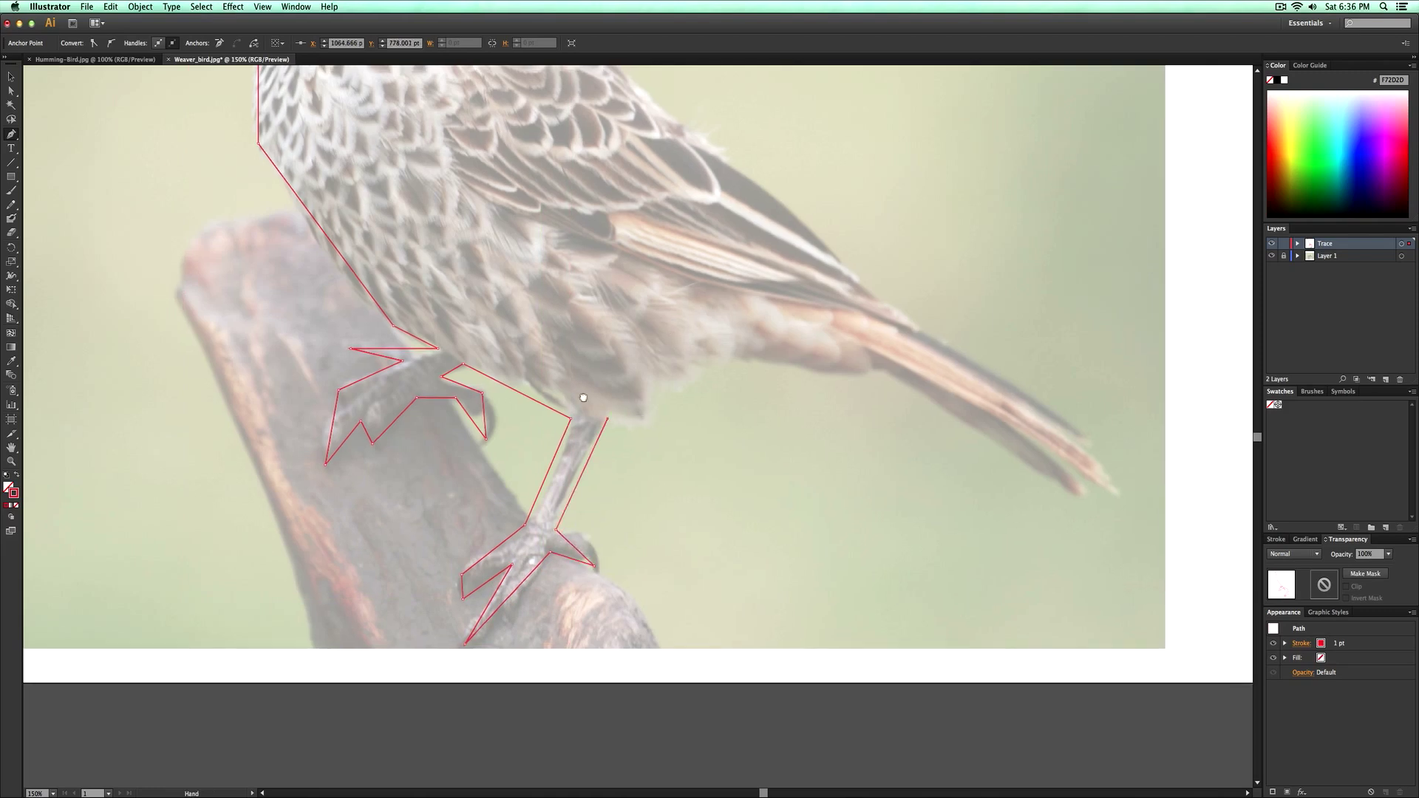
# Extend the outline from the standing leg along the rear belly and the tail's underside to the tail tip.
pyautogui.moveTo(686, 338); pyautogui.dragTo(546, 419)
pyautogui.click(596, 442)
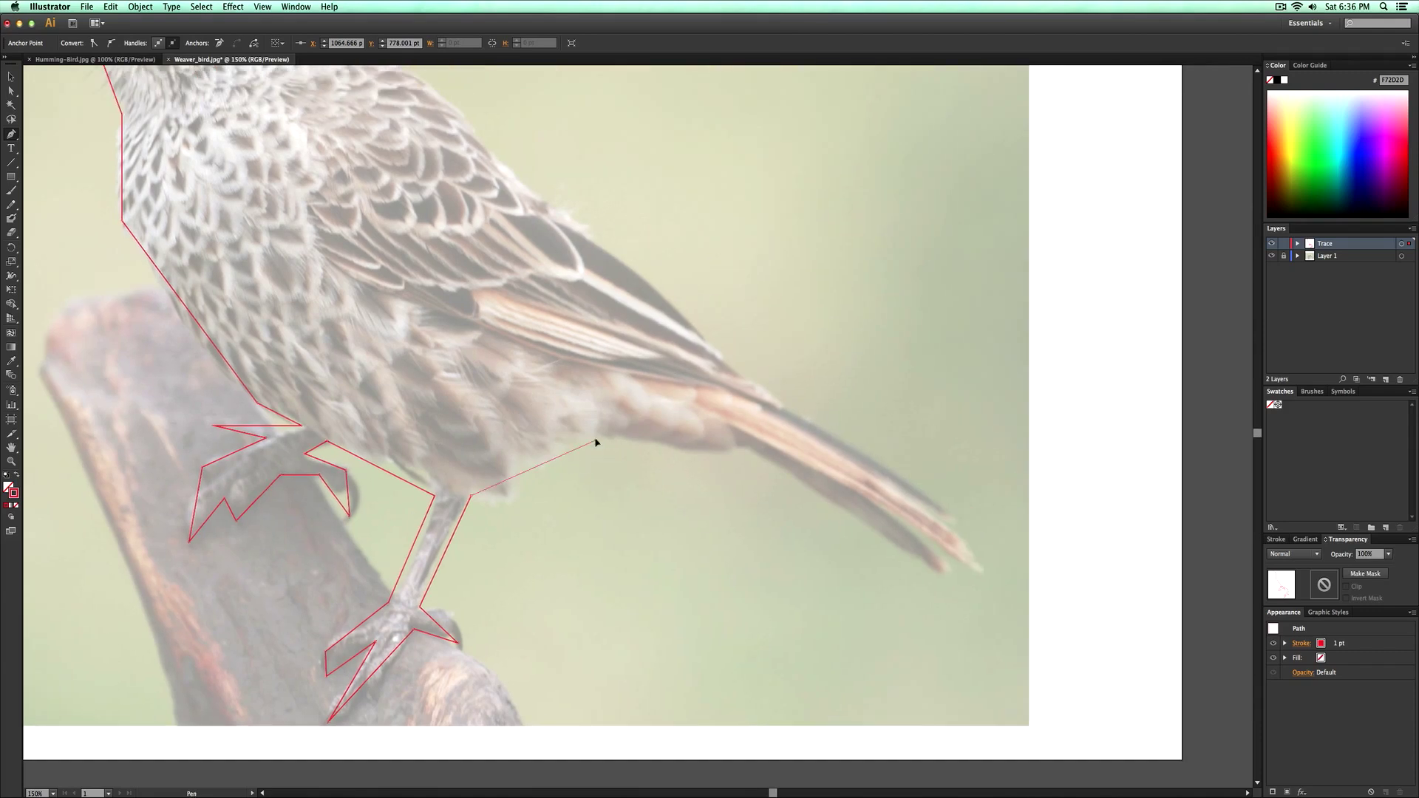
pyautogui.click(760, 455)
pyautogui.moveTo(660, 454); pyautogui.dragTo(465, 500)
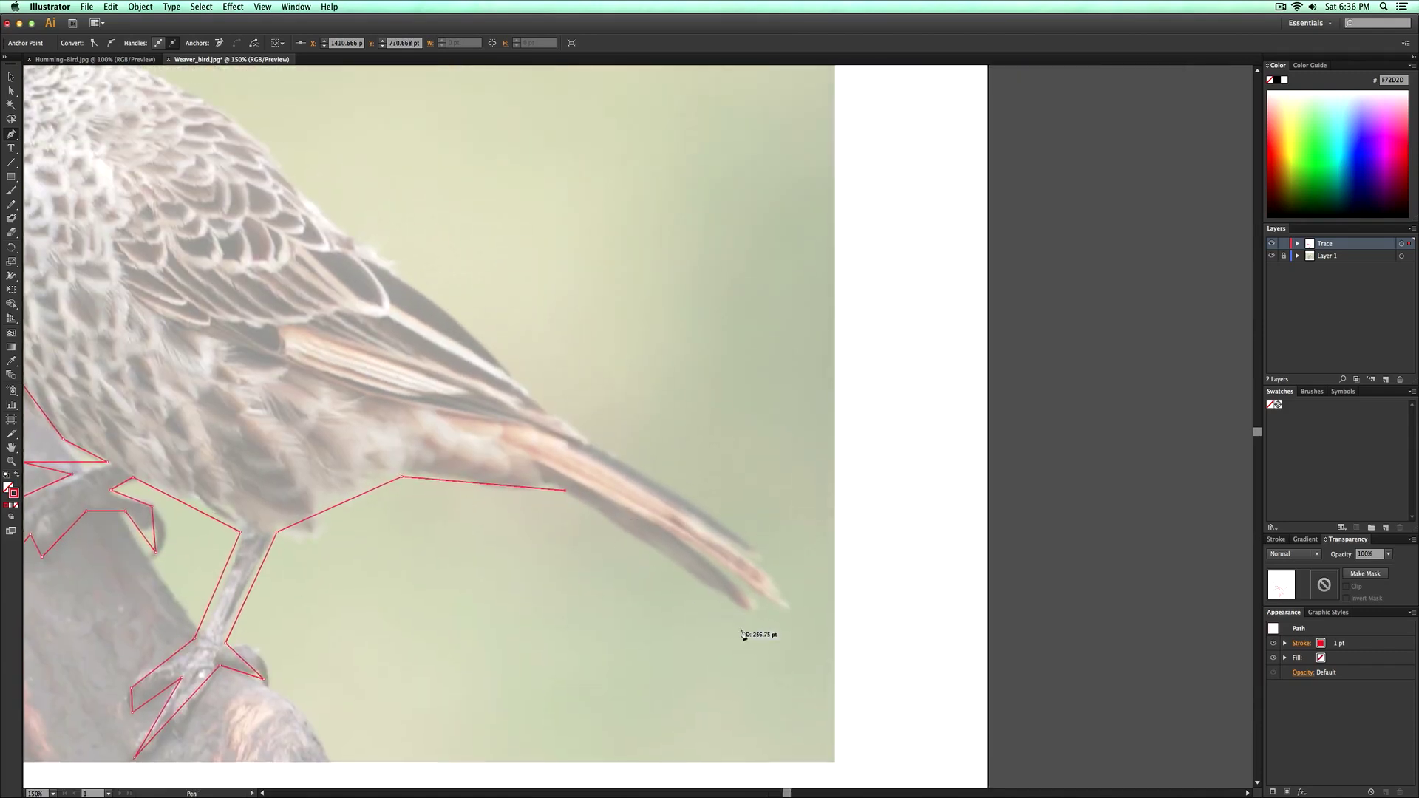
pyautogui.click(757, 613)
# Trace the tail's upper edge, back, nape and crown, closing the outline at the beak tip.
pyautogui.moveTo(599, 412); pyautogui.dragTo(729, 535)
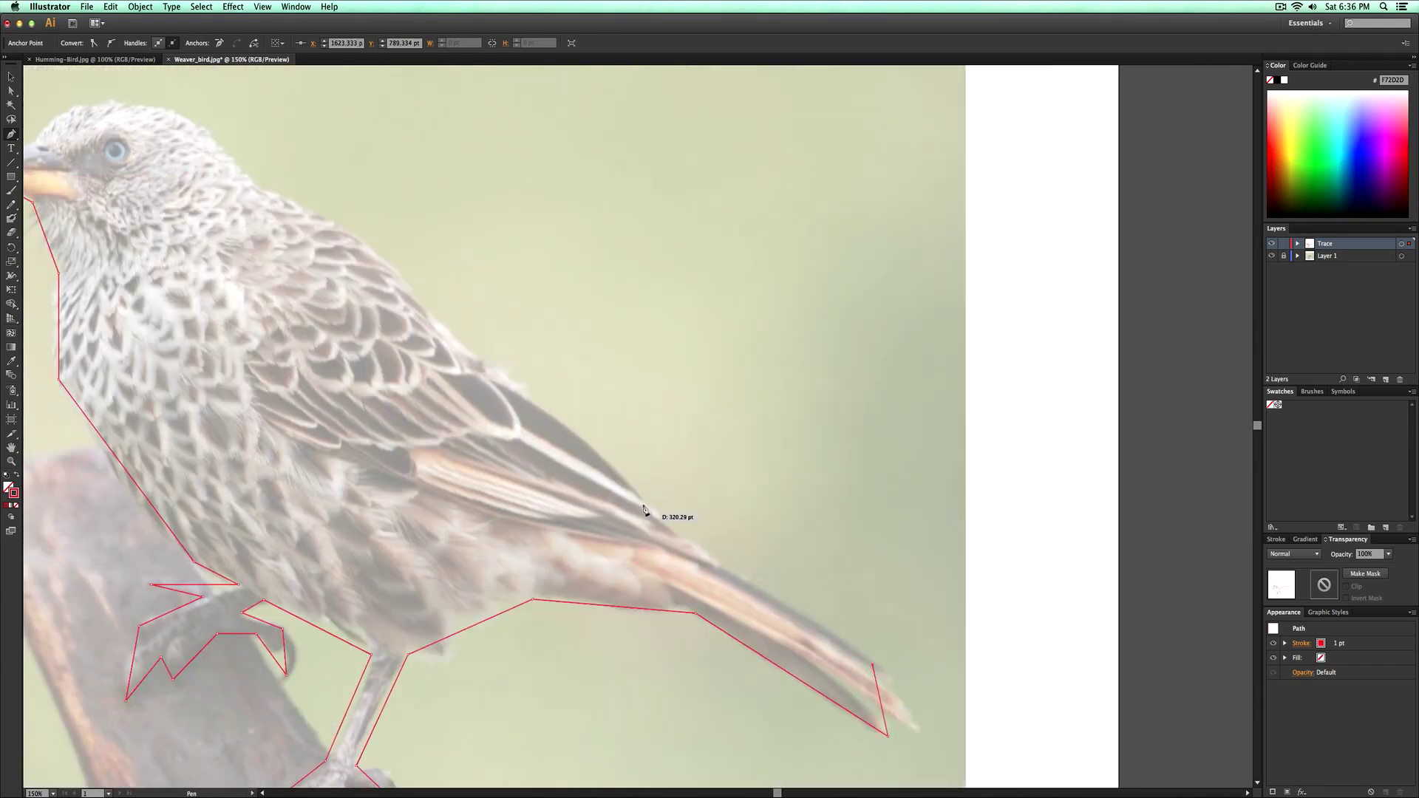
pyautogui.click(666, 522)
pyautogui.moveTo(392, 234); pyautogui.dragTo(558, 393)
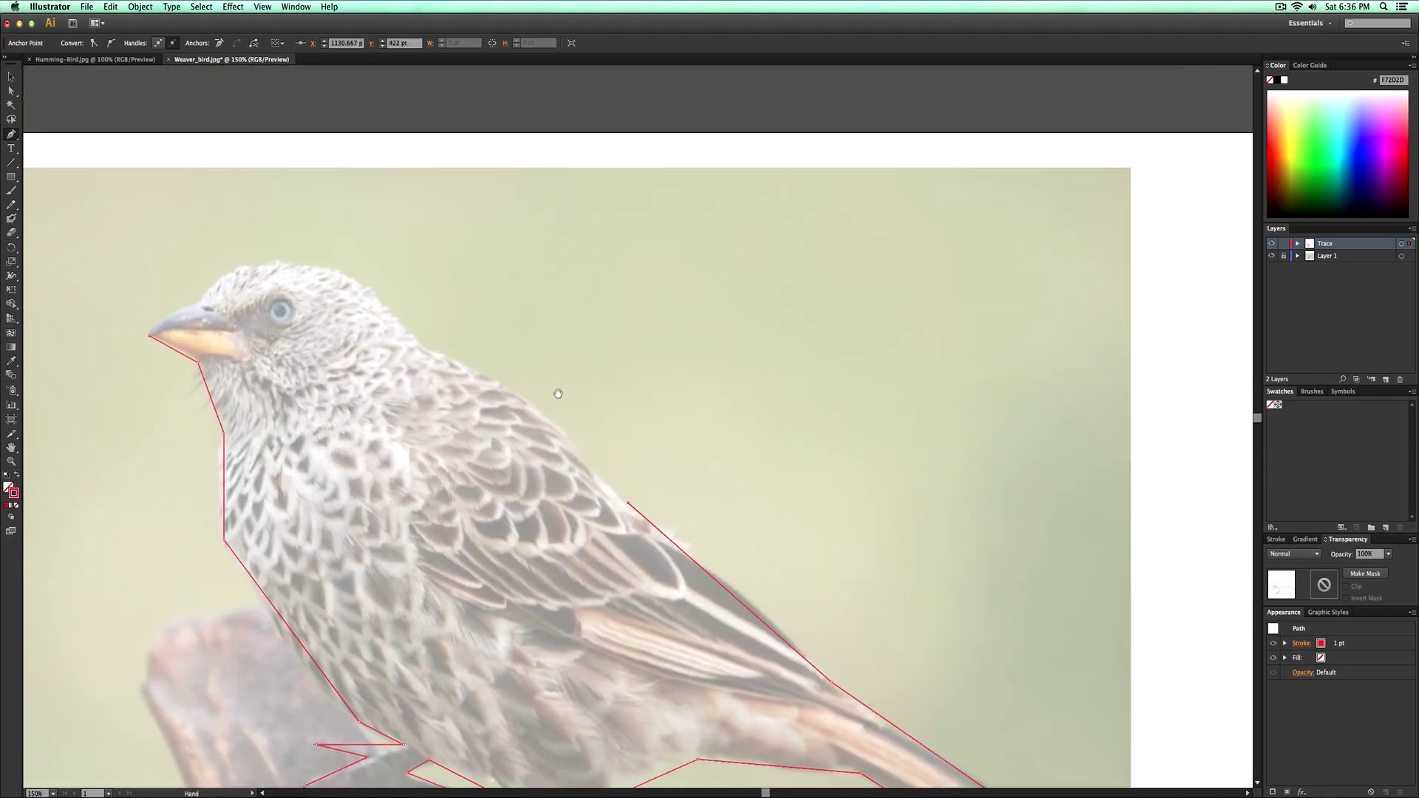
pyautogui.click(474, 368)
pyautogui.click(337, 271)
pyautogui.moveTo(259, 273); pyautogui.dragTo(433, 303)
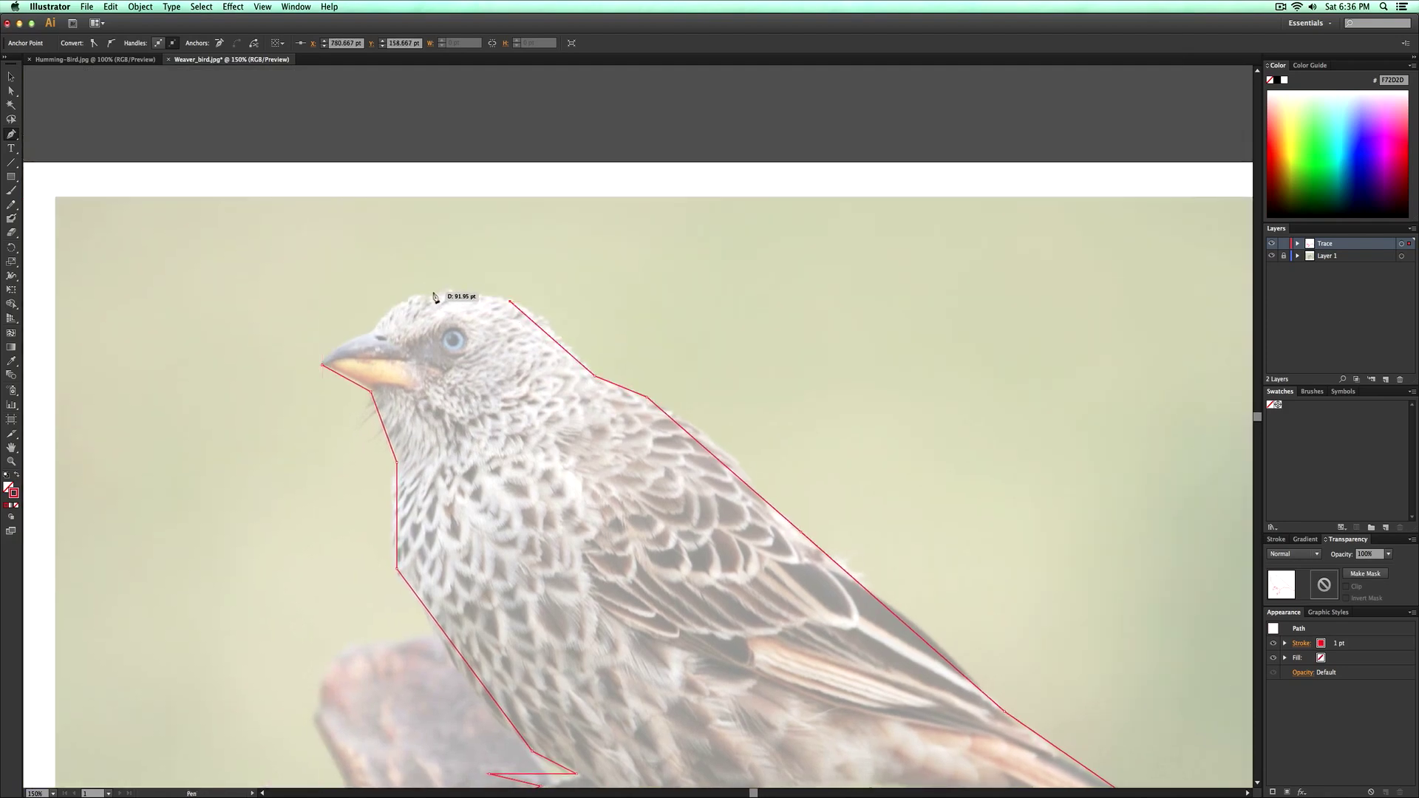
pyautogui.click(429, 291)
pyautogui.click(324, 368)
# Deselect the closed outline and review how it fits the whole bird.
pyautogui.moveTo(458, 451); pyautogui.dragTo(472, 374)
pyautogui.scroll(-2, 471, 374)
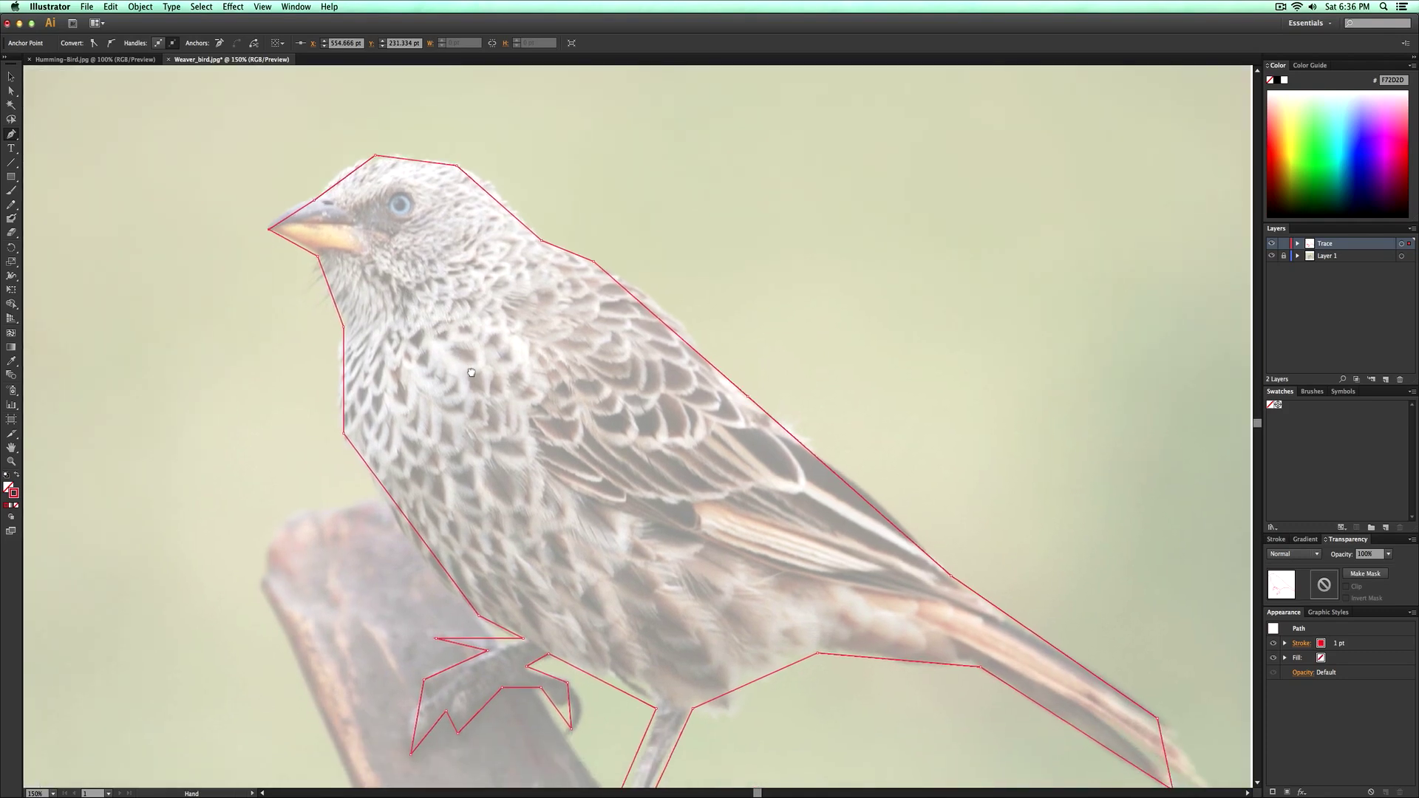
pyautogui.press('v')
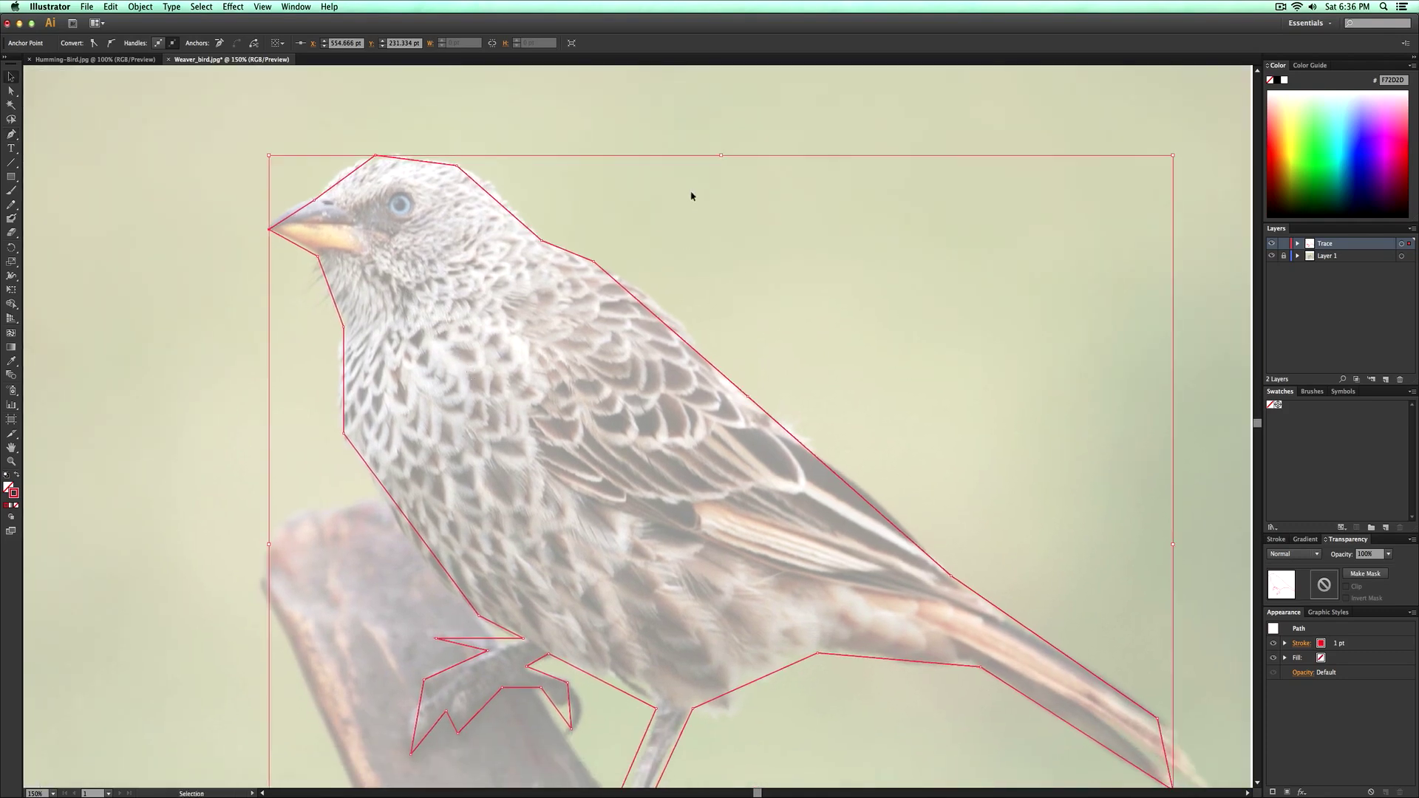
pyautogui.click(599, 131)
pyautogui.press('super+minus')
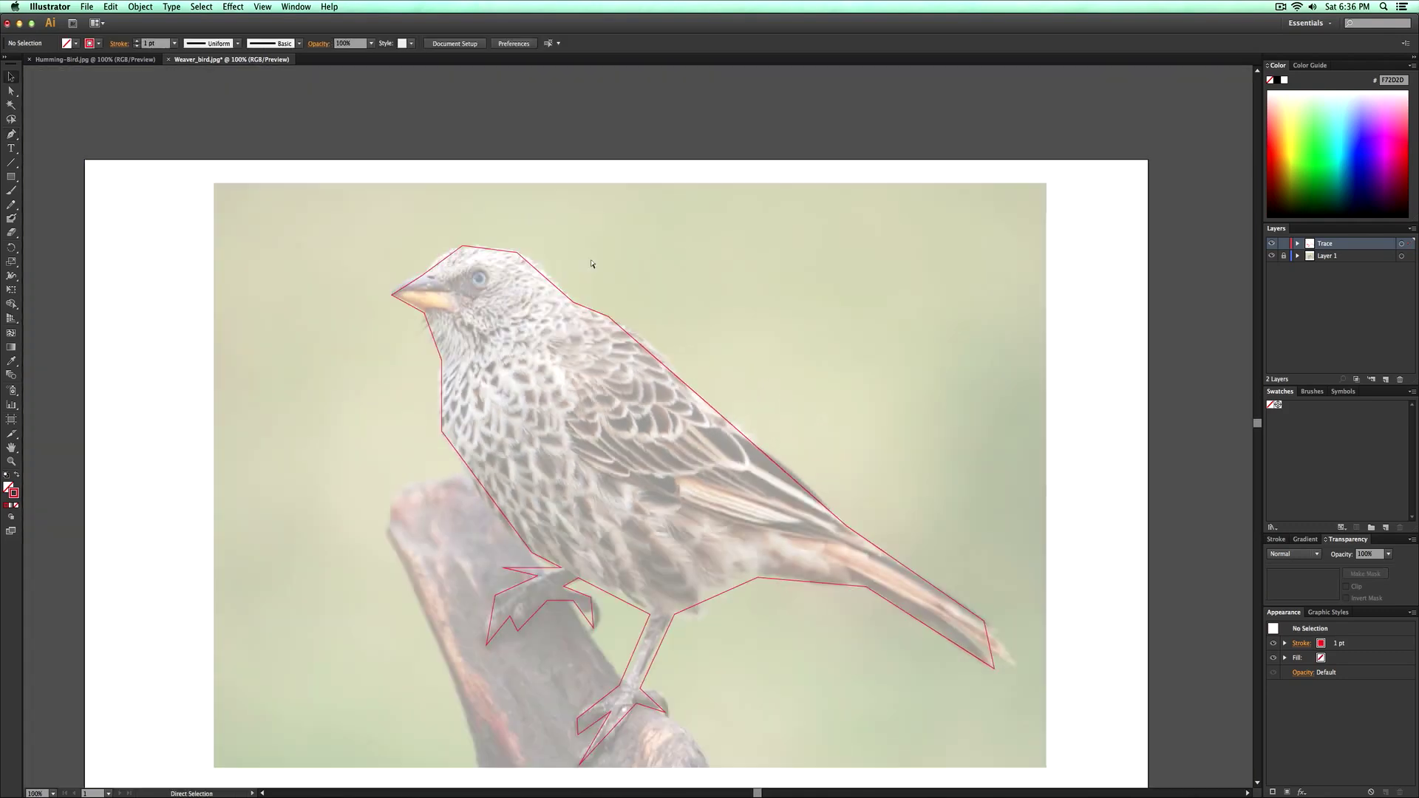
pyautogui.press('super+equal')
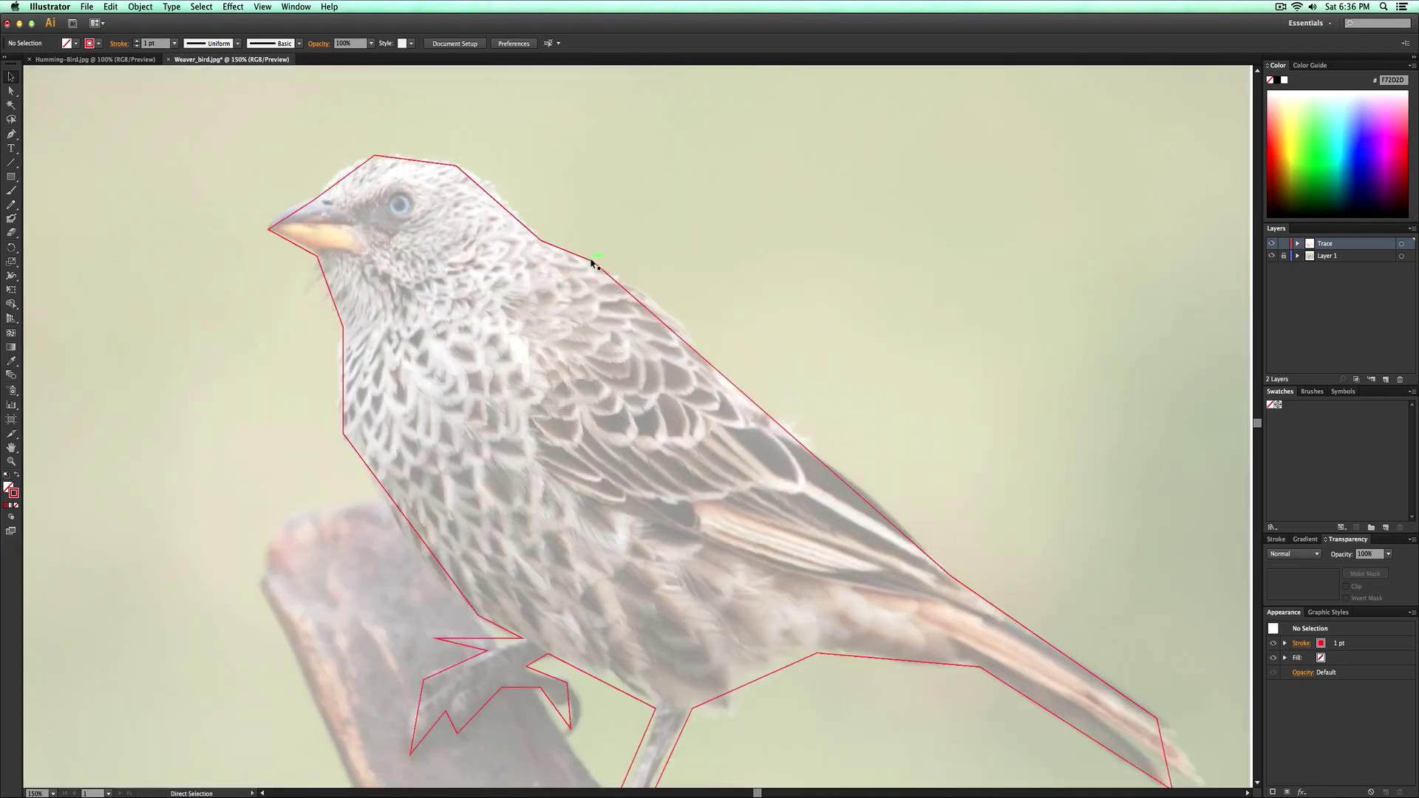
# Switch to the Pen tool and check that Smart Guides is enabled.
pyautogui.press('p')
pyautogui.click(292, 6)
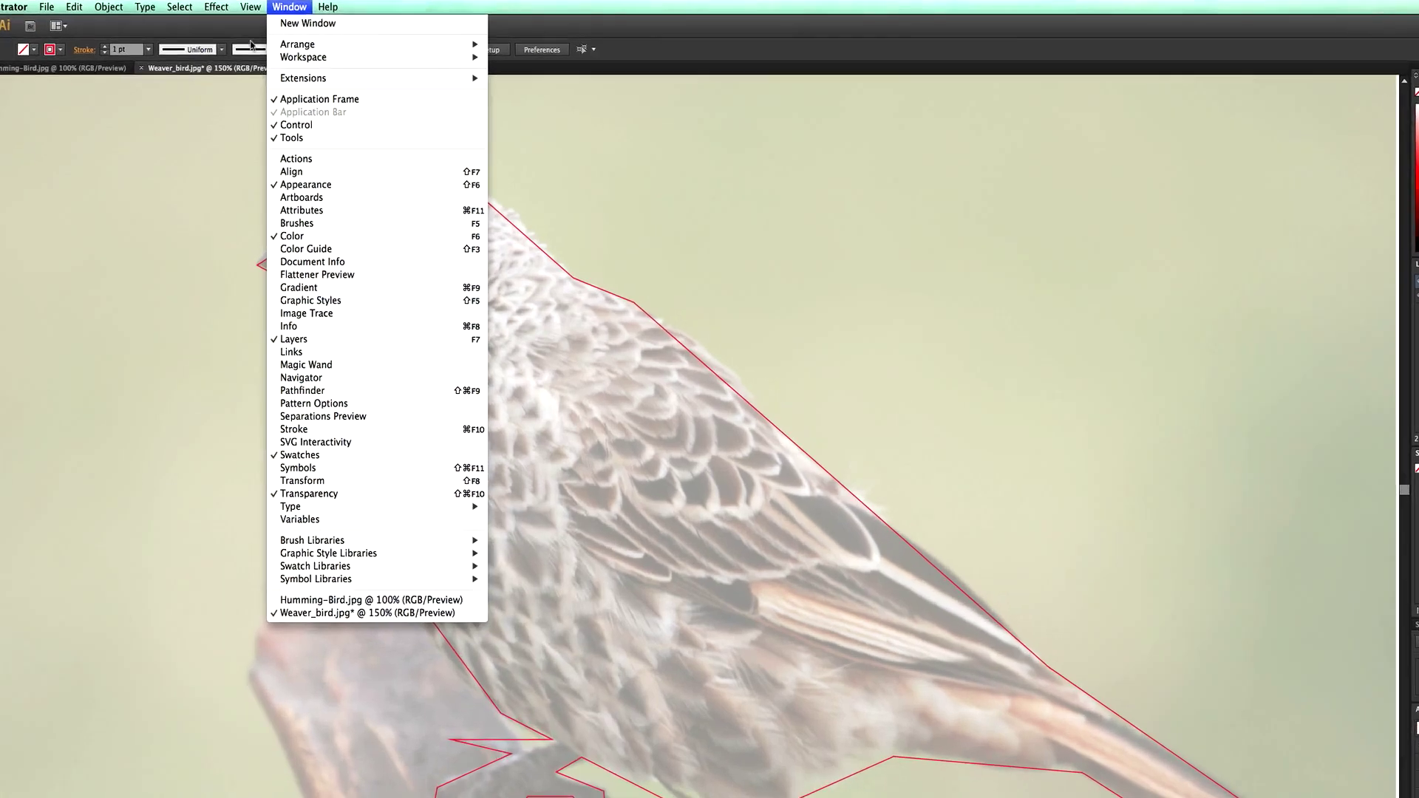
pyautogui.moveTo(251, 7)
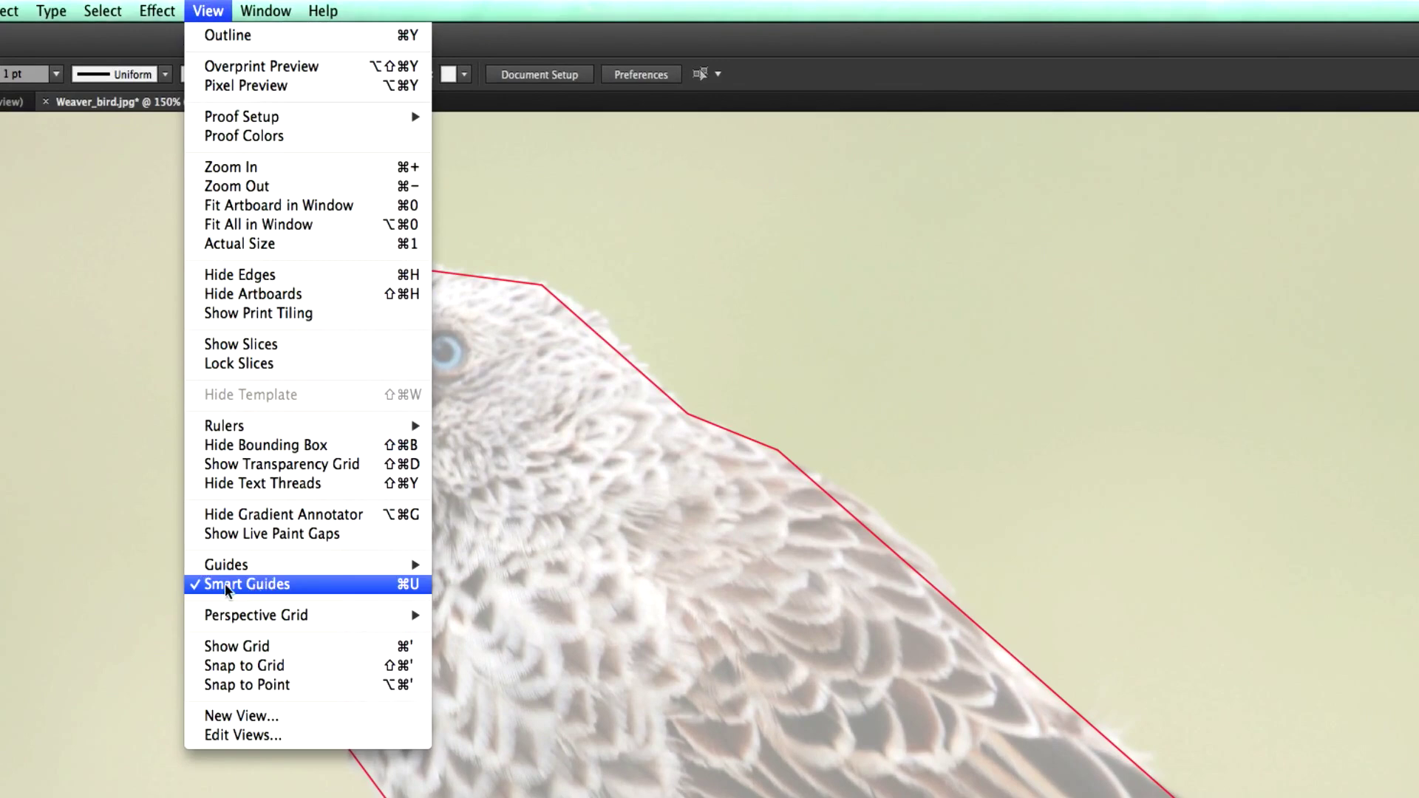
pyautogui.click(394, 590)
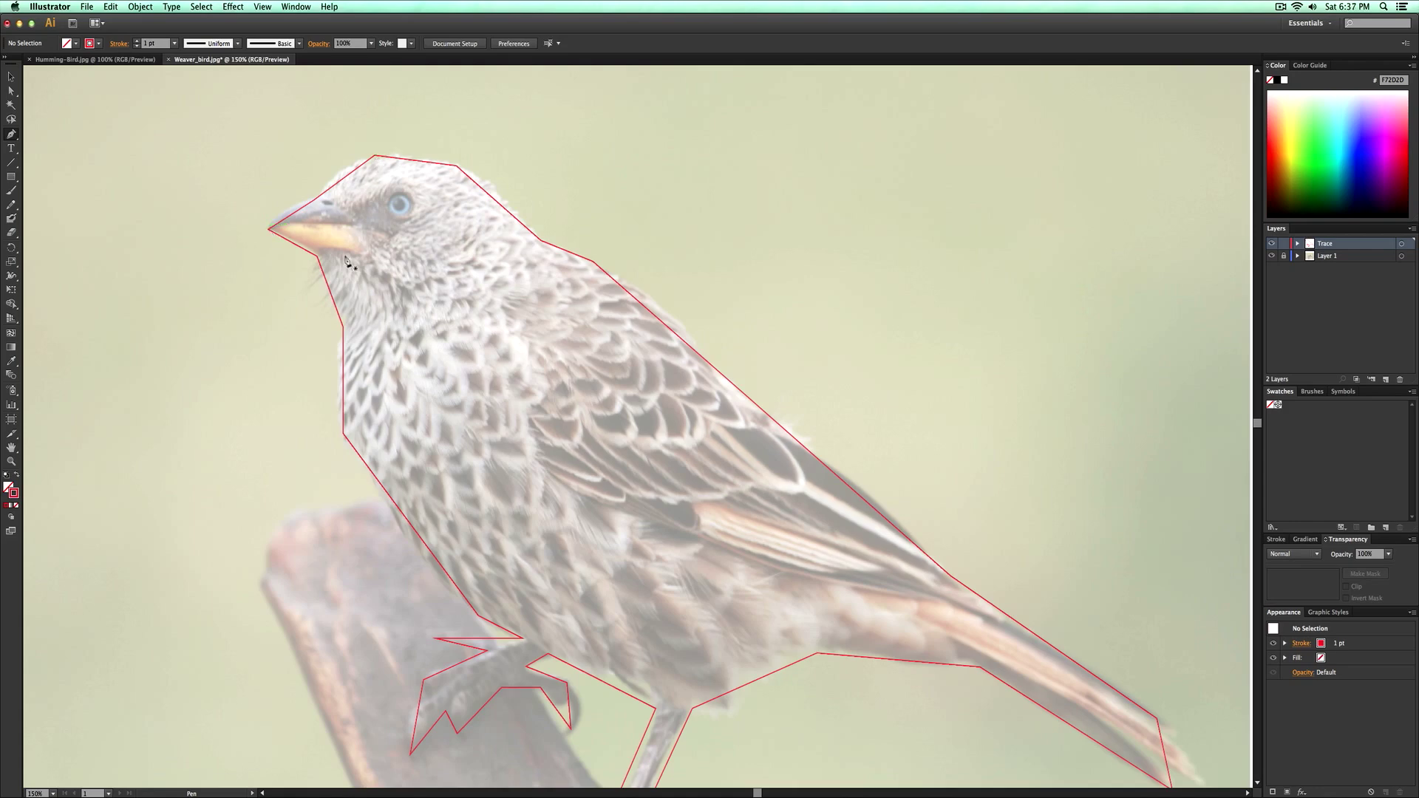
# Draw a closed triangular facet from the beak tip to the beak's inner corner, up to the crown and back.
pyautogui.press('super+equal')
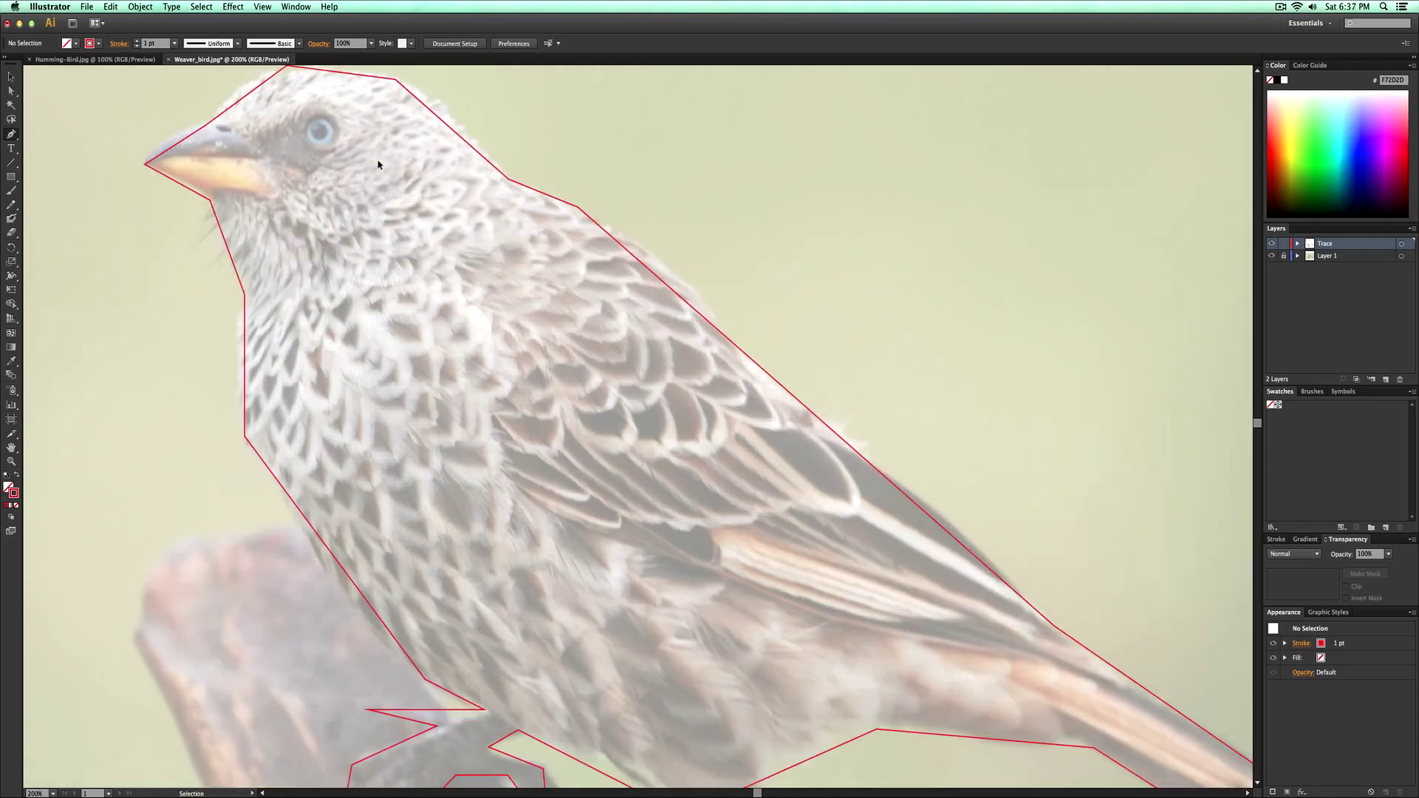
pyautogui.scroll(-5, 377, 165)
pyautogui.moveTo(303, 133); pyautogui.dragTo(568, 405)
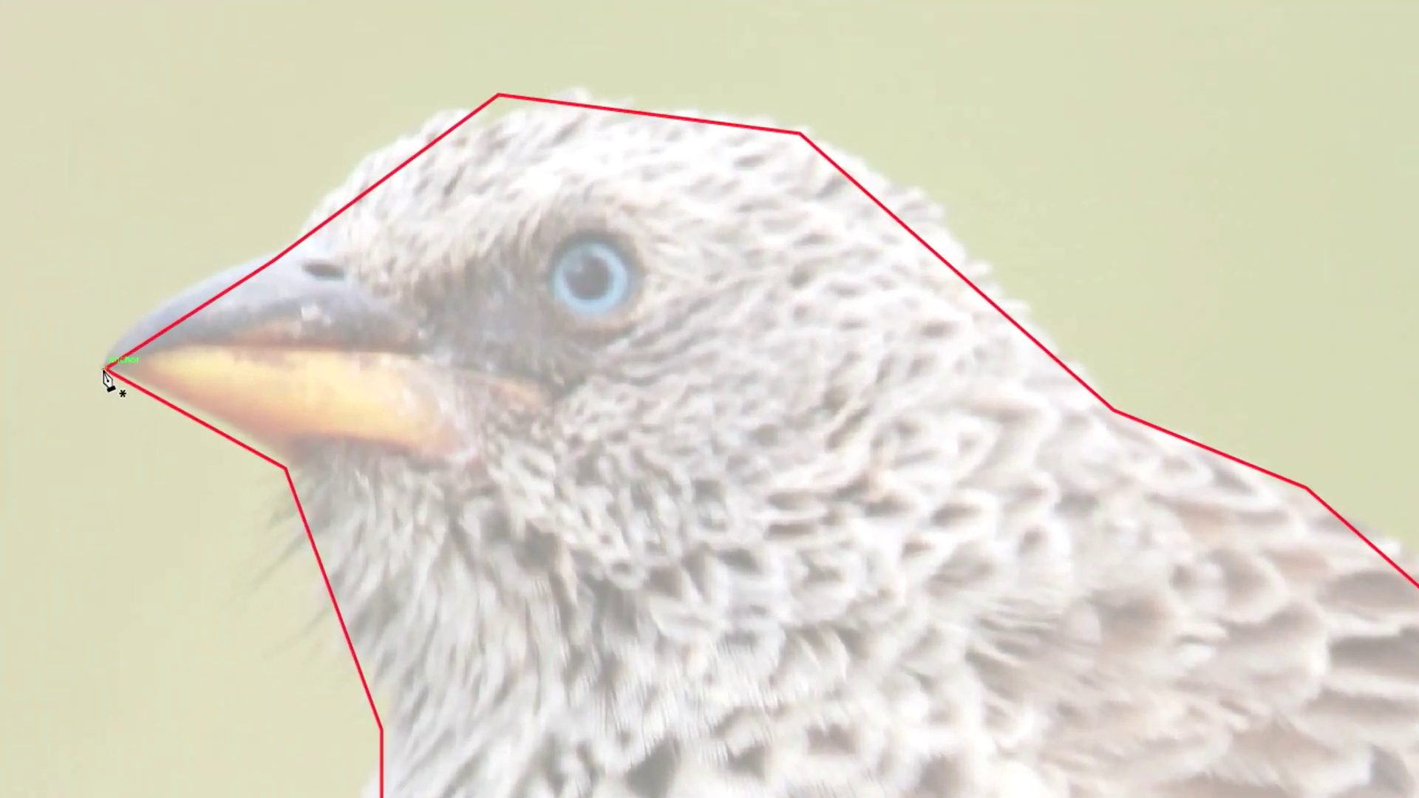
pyautogui.click(151, 278)
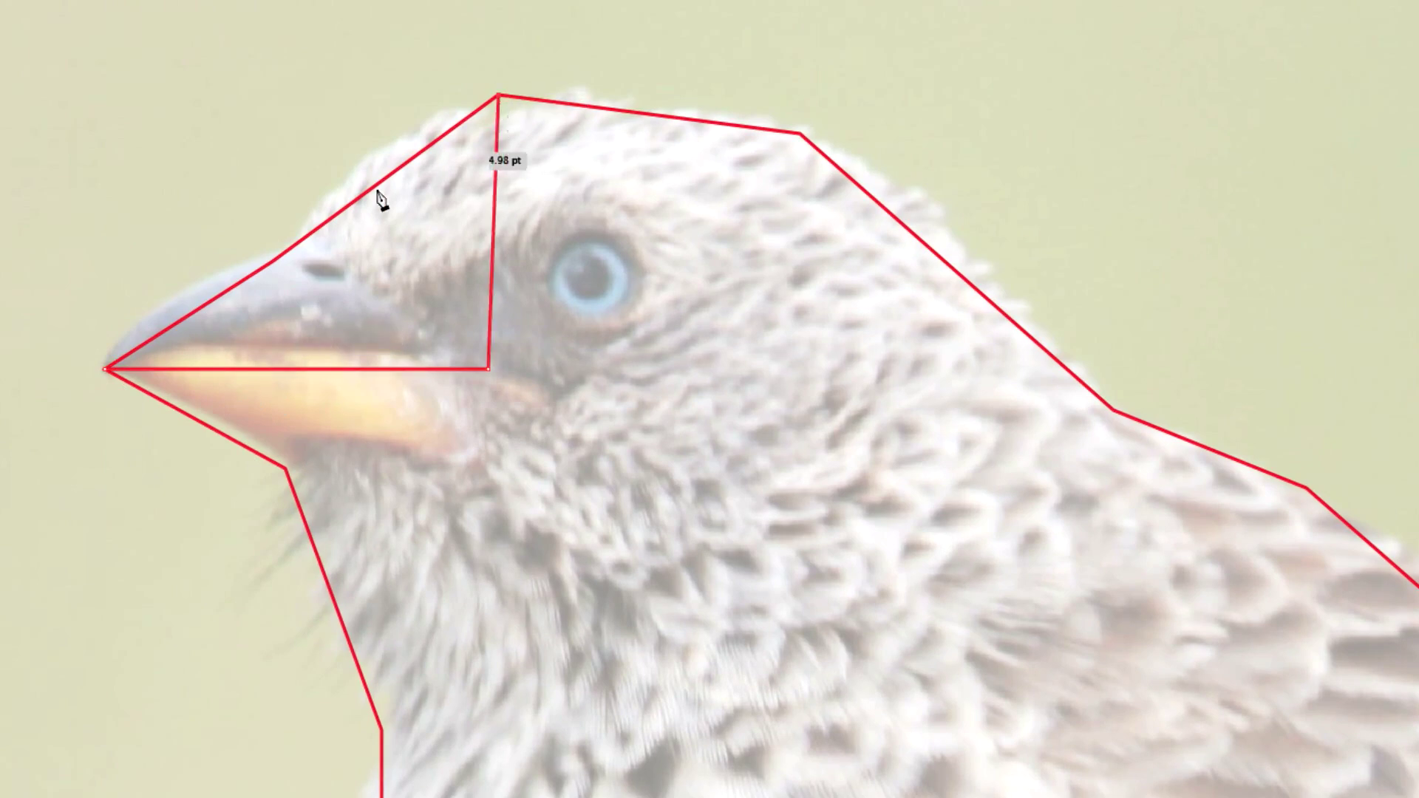
pyautogui.click(499, 96)
pyautogui.click(105, 368)
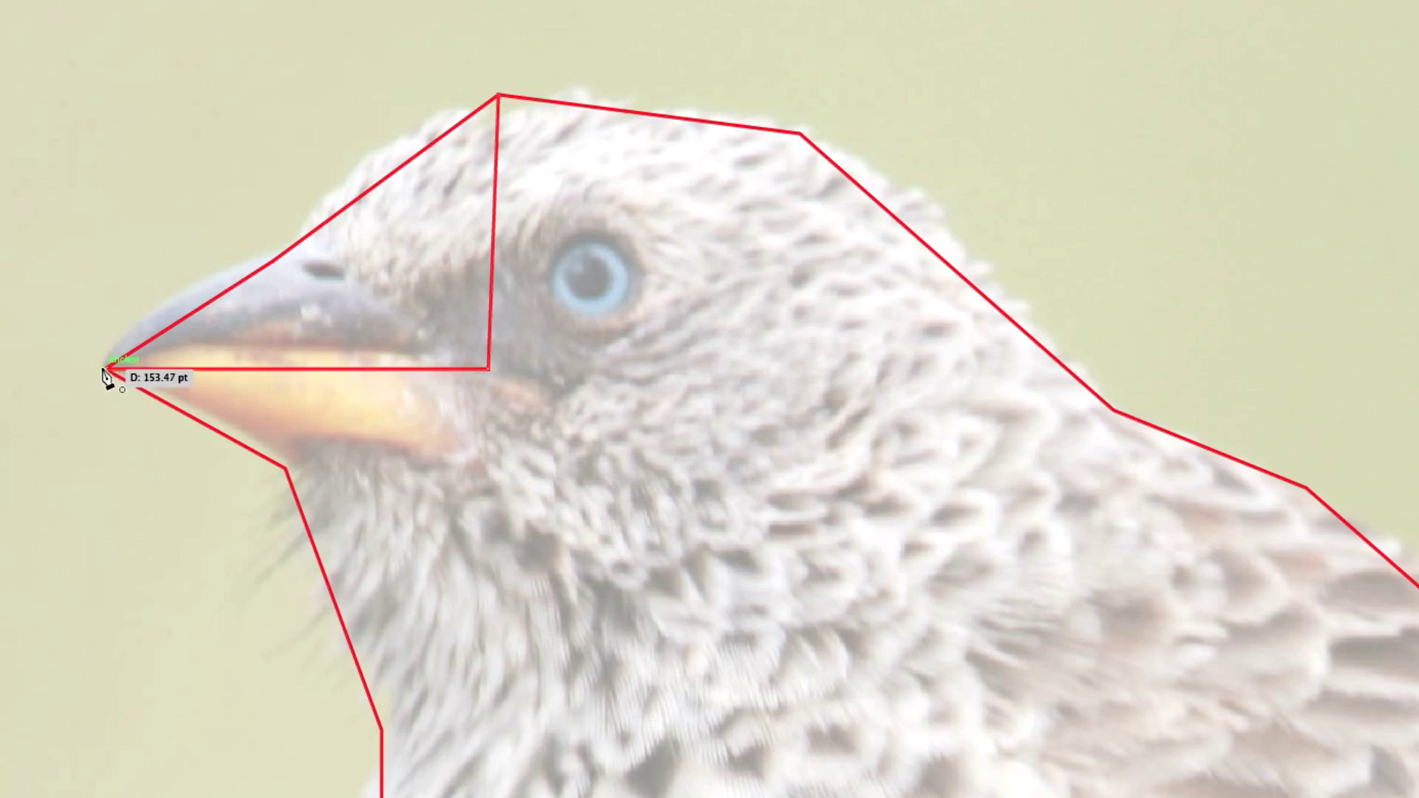
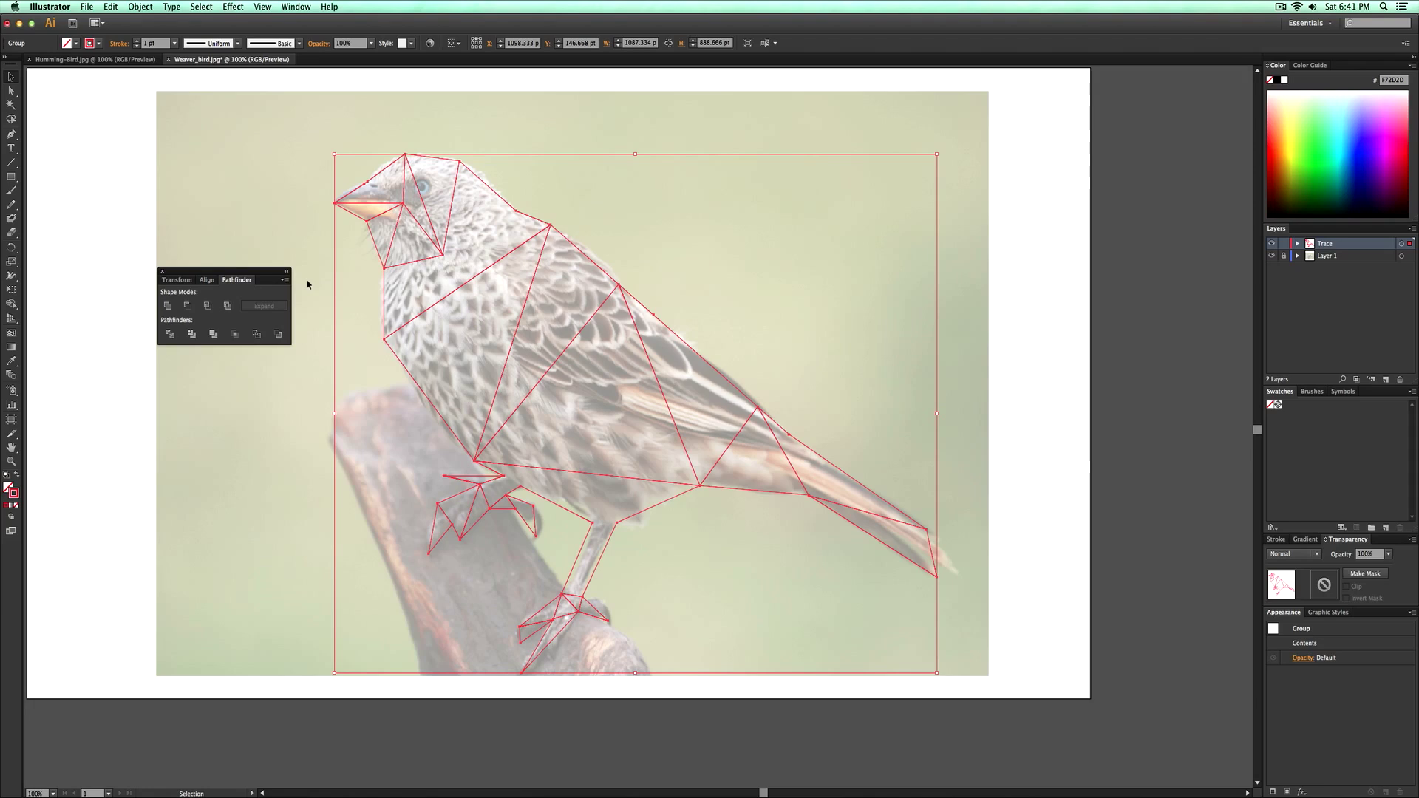
# Dismiss the Pathfinder options, deselect the traced bird, and briefly enter and leave the group's isolation mode.
pyautogui.click(162, 273)
pyautogui.click(329, 237)
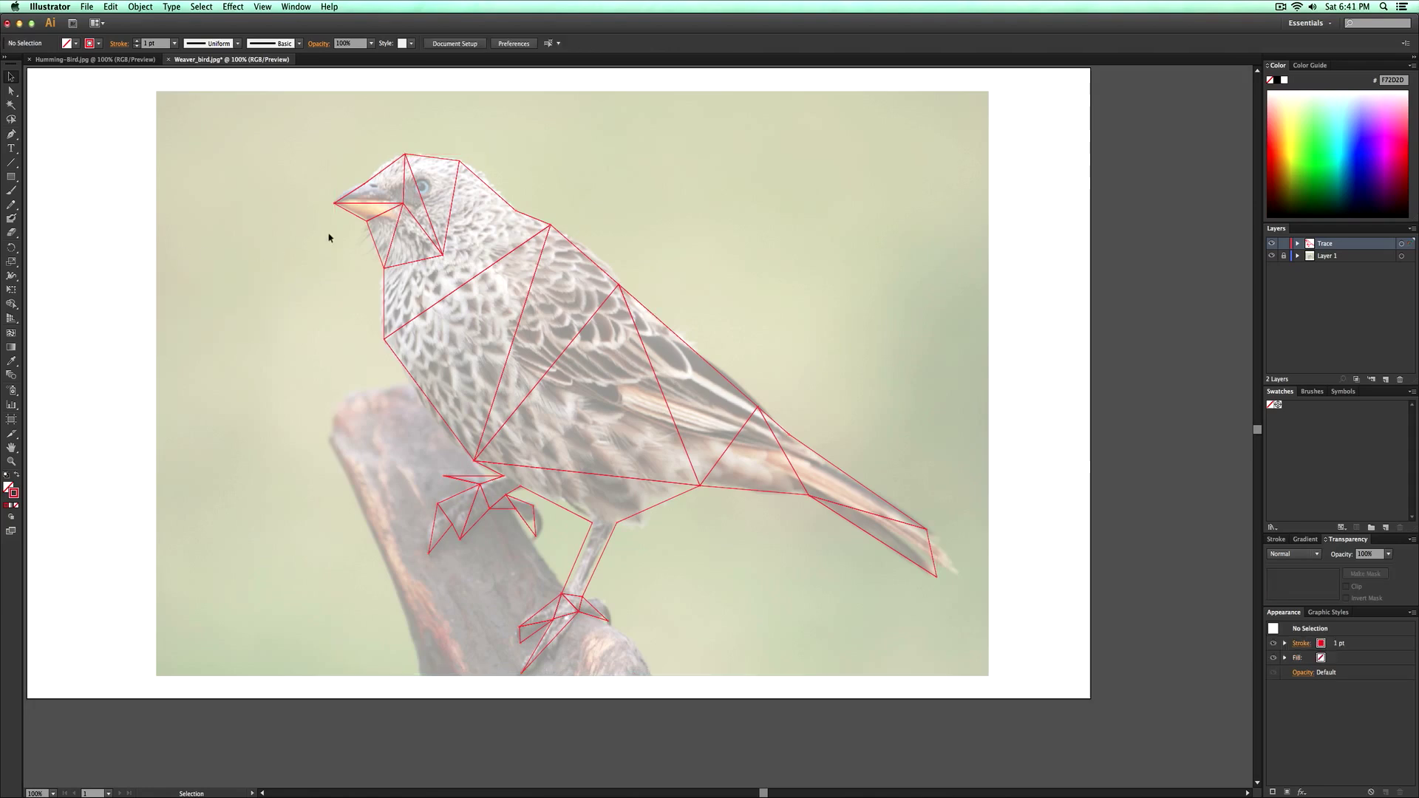
pyautogui.doubleClick(365, 189)
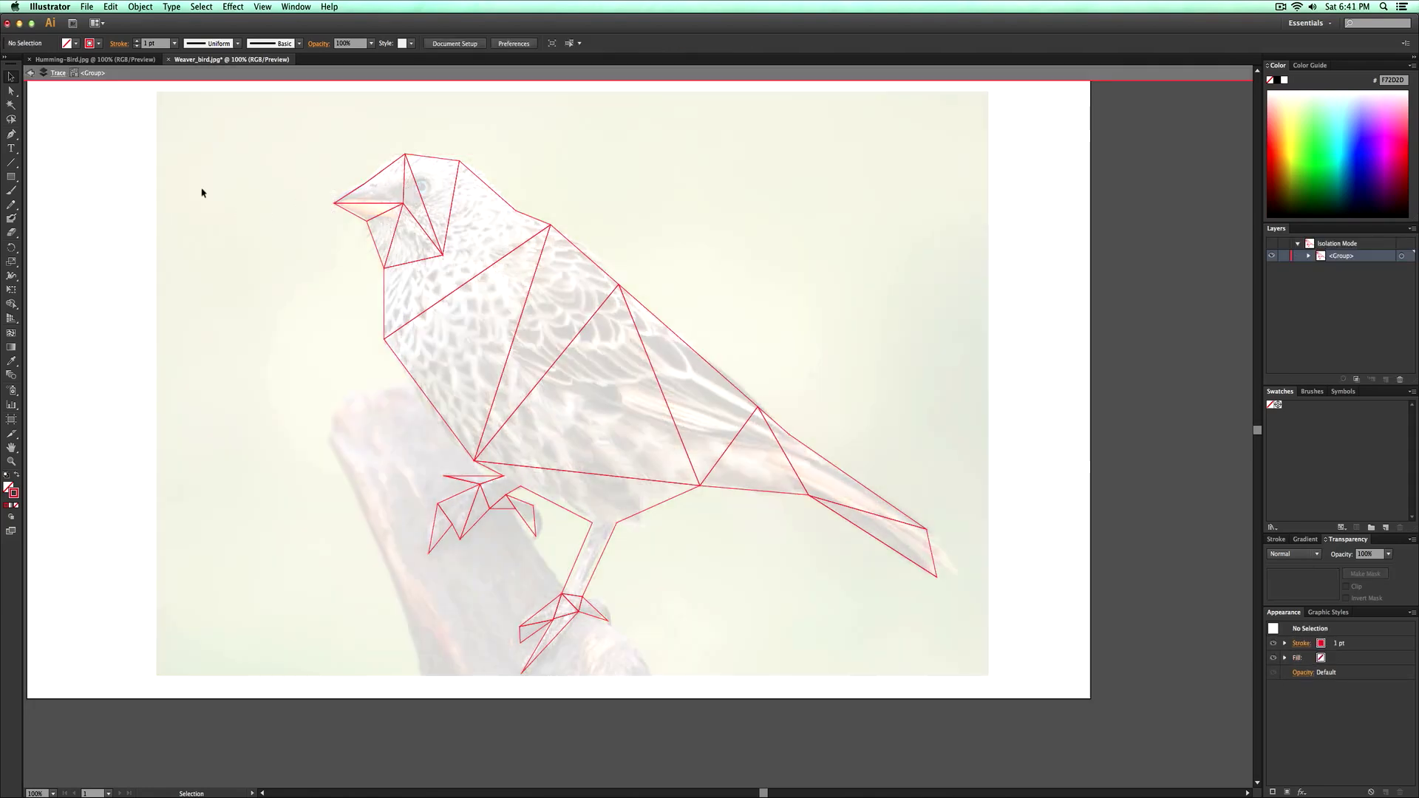
pyautogui.doubleClick(292, 296)
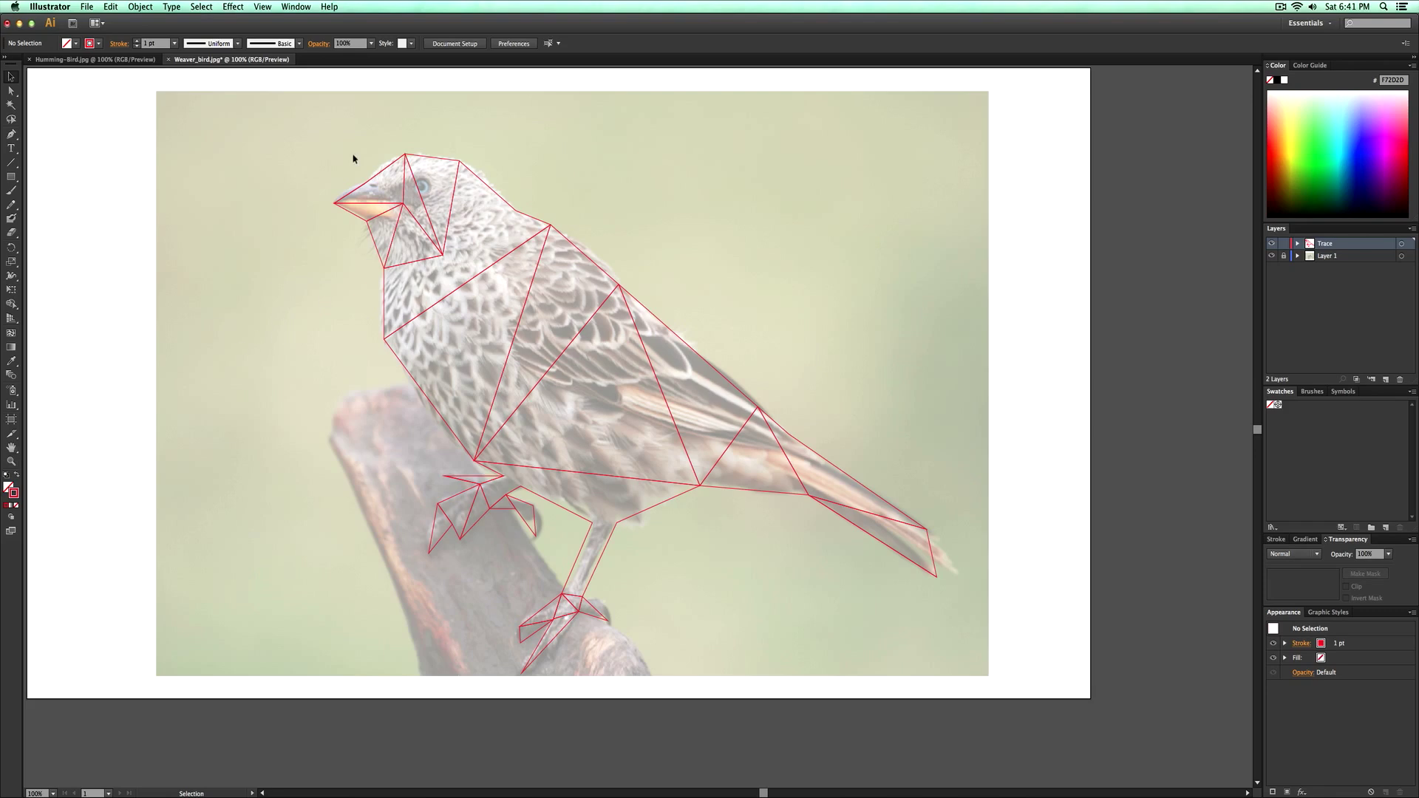
# Select the entire traced bird group and detach the Gradient controls onto the canvas.
pyautogui.click(687, 456)
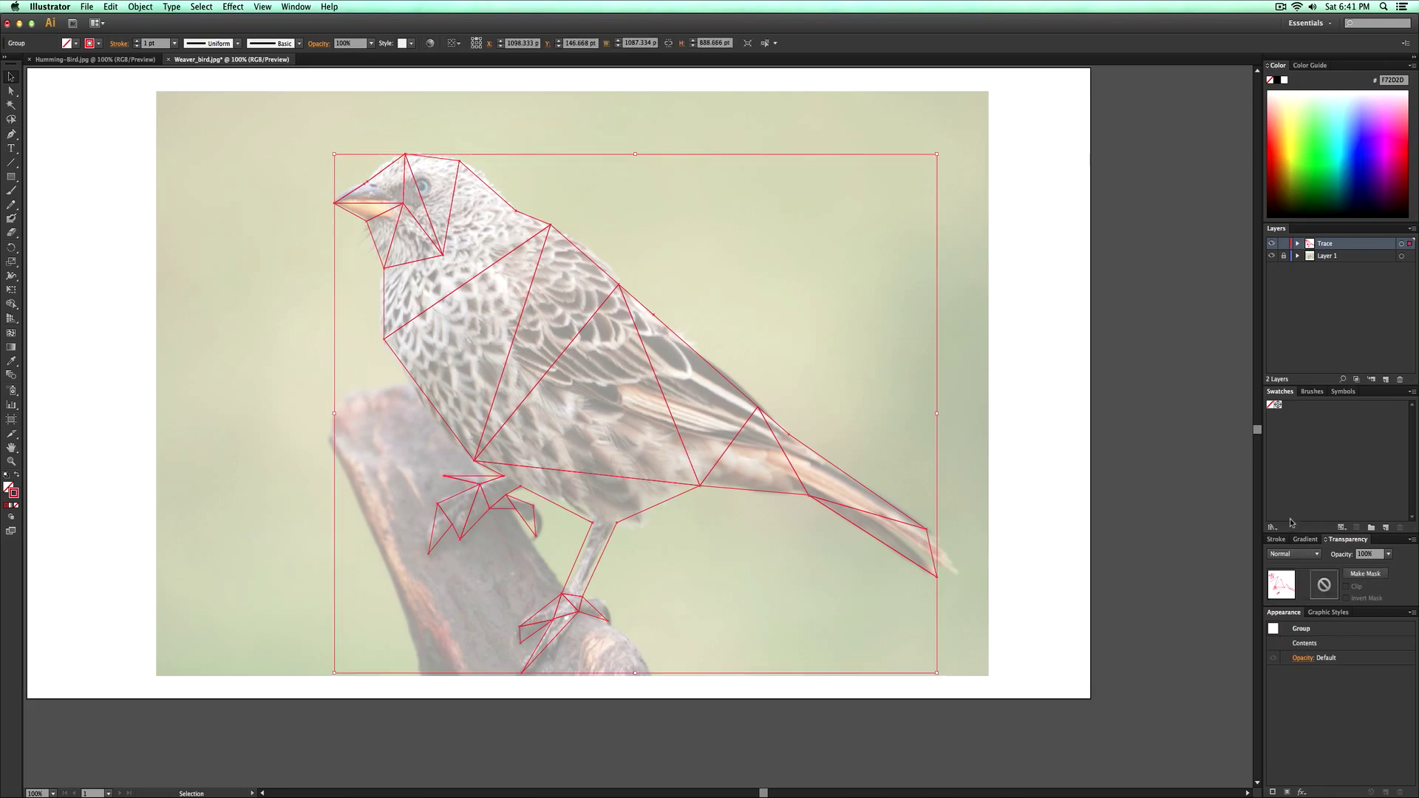
pyautogui.click(1315, 544)
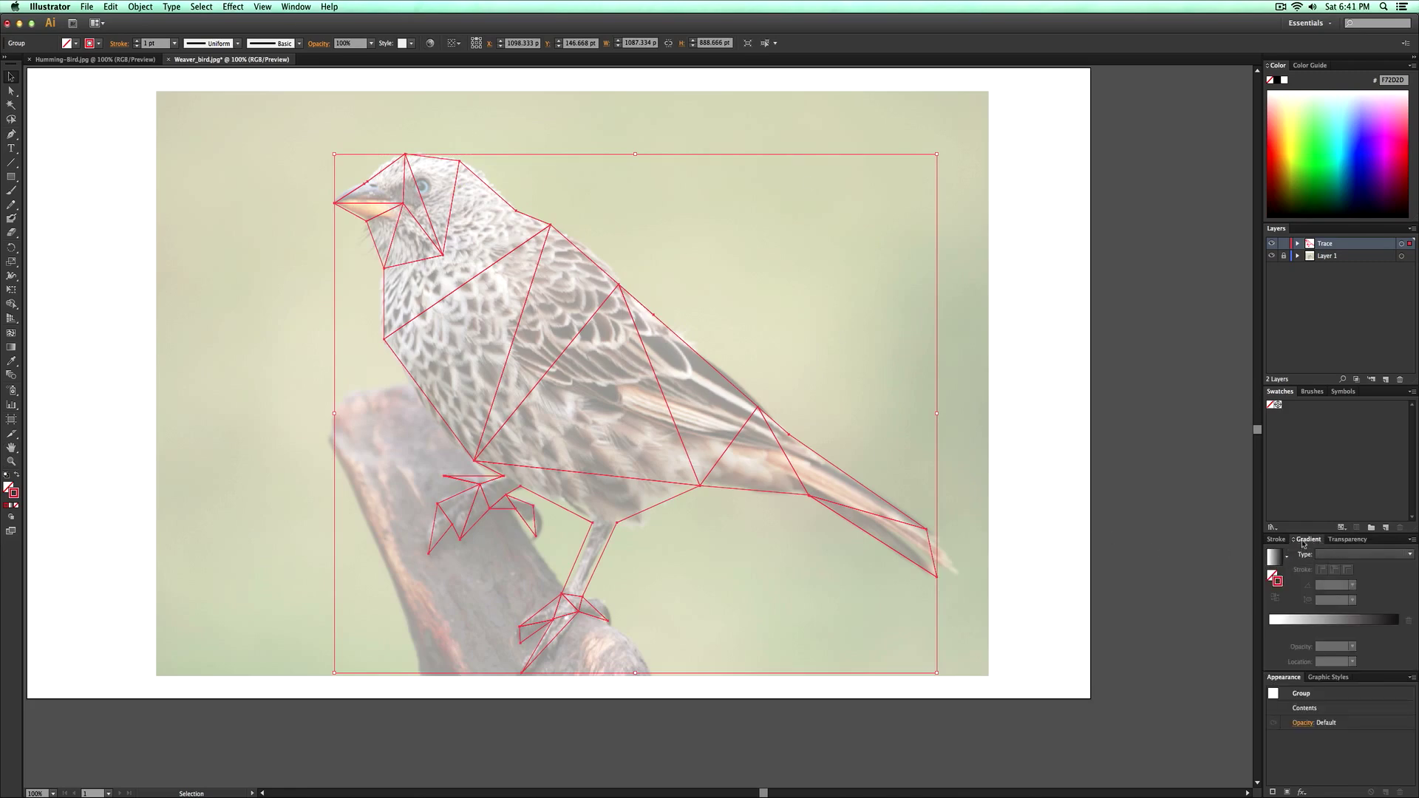
pyautogui.moveTo(1304, 546); pyautogui.dragTo(1038, 316)
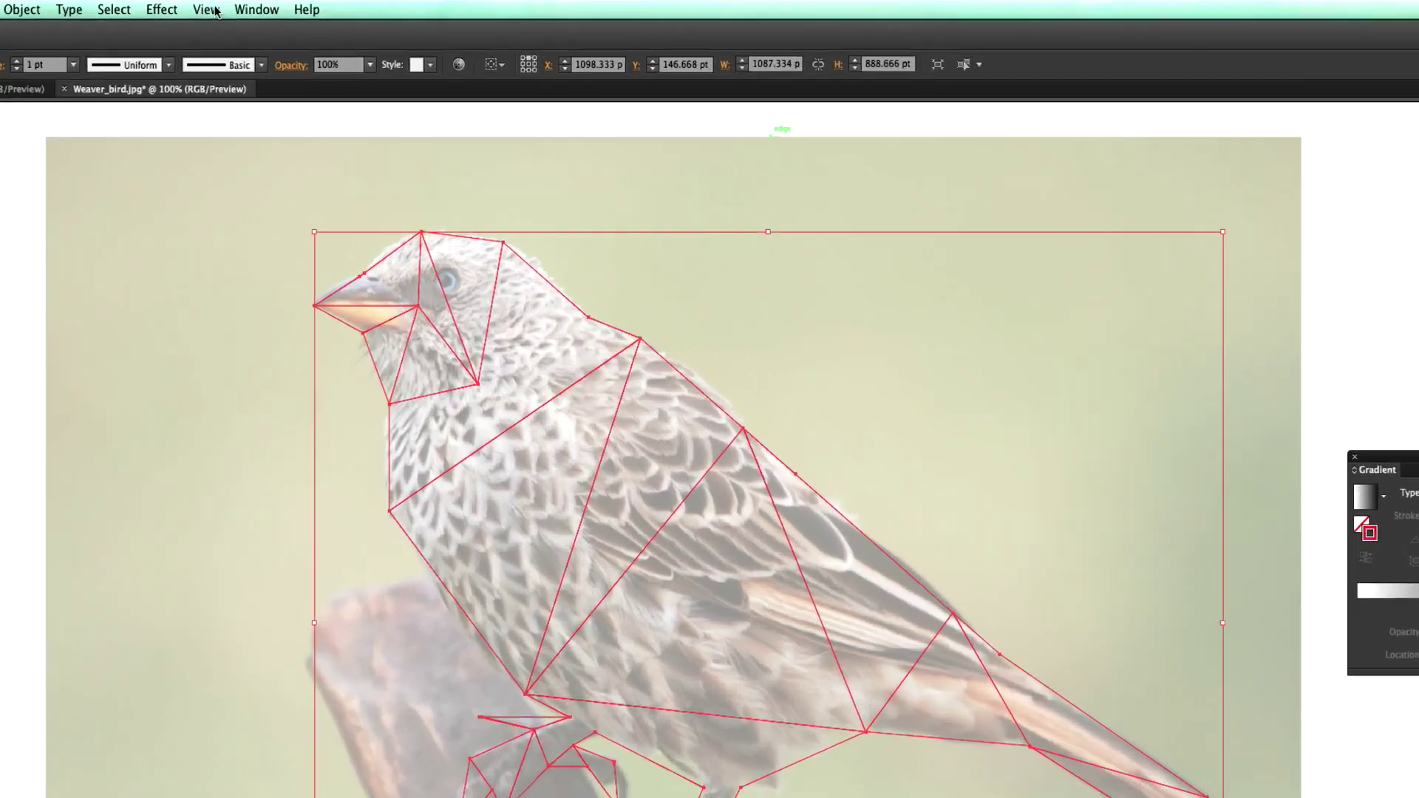
# Keep the gradient type set to Linear and make the fill the active attribute for the selected bird.
pyautogui.click(257, 9)
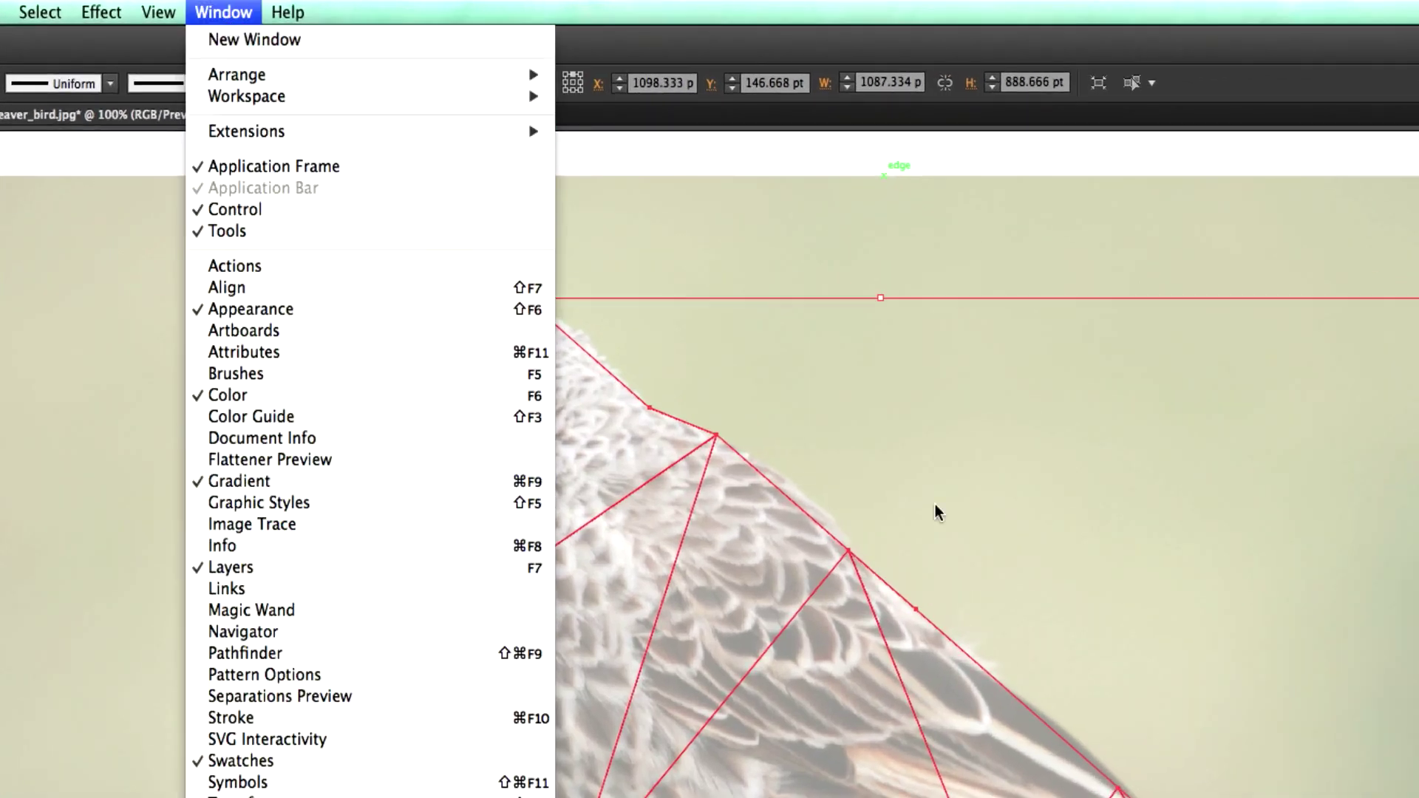
pyautogui.press('Escape')
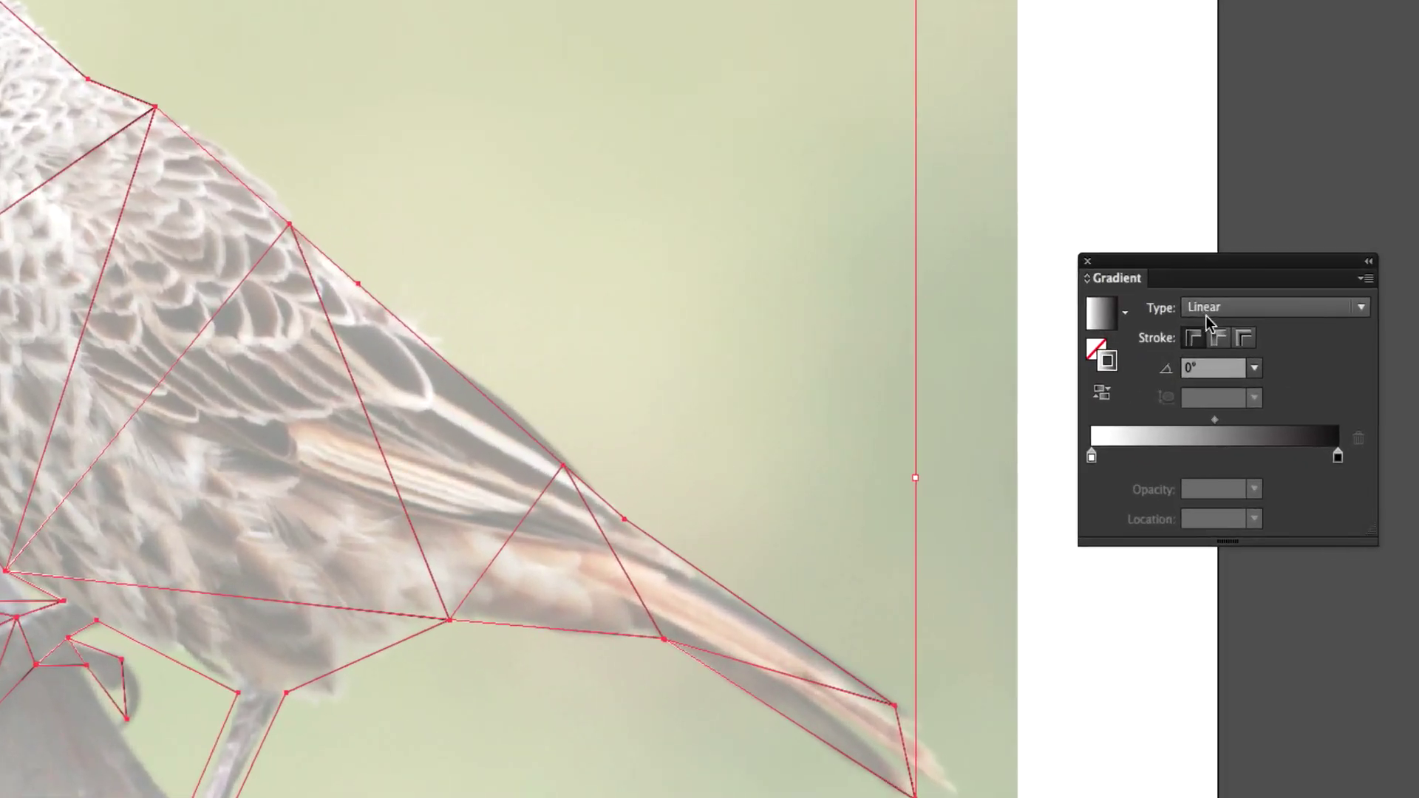
pyautogui.click(1208, 313)
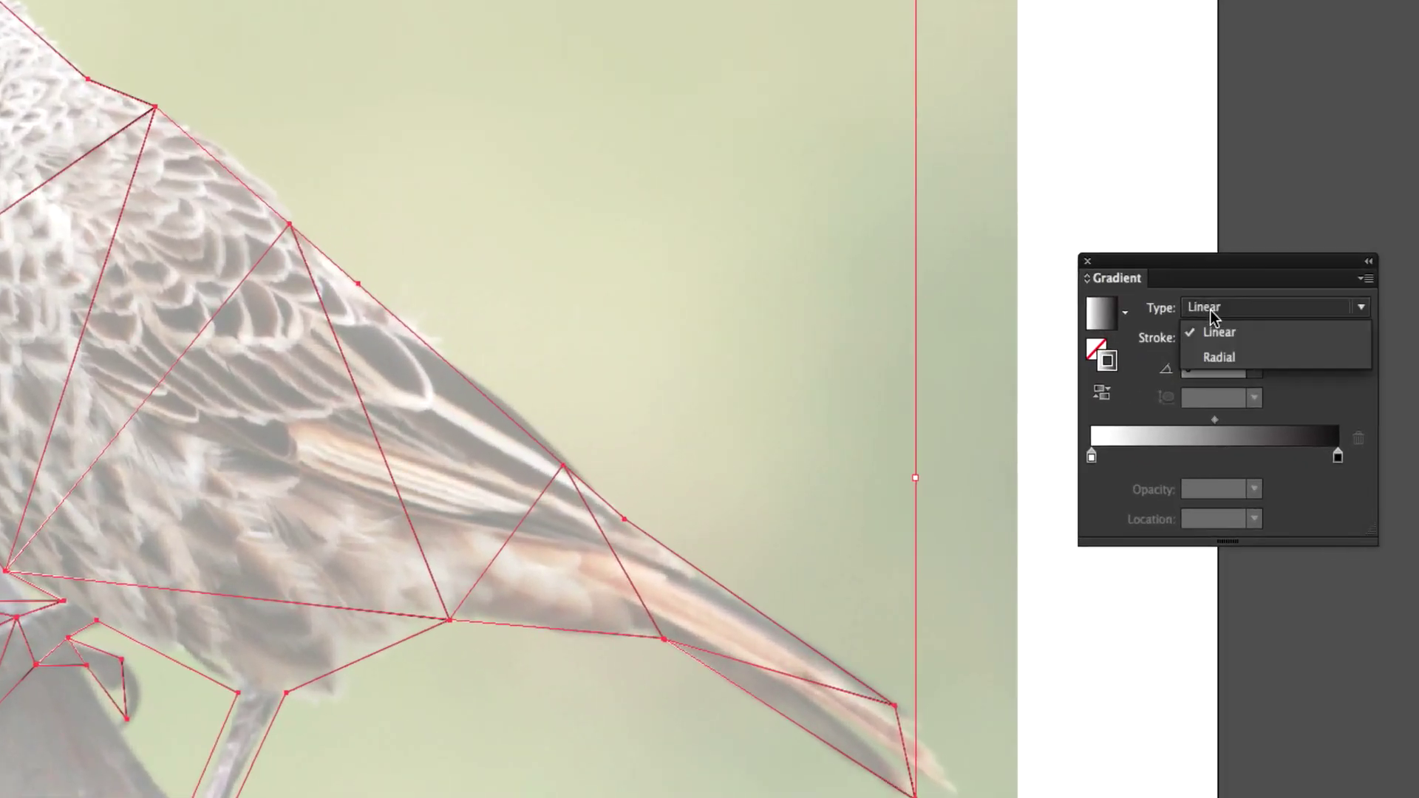
pyautogui.click(1206, 310)
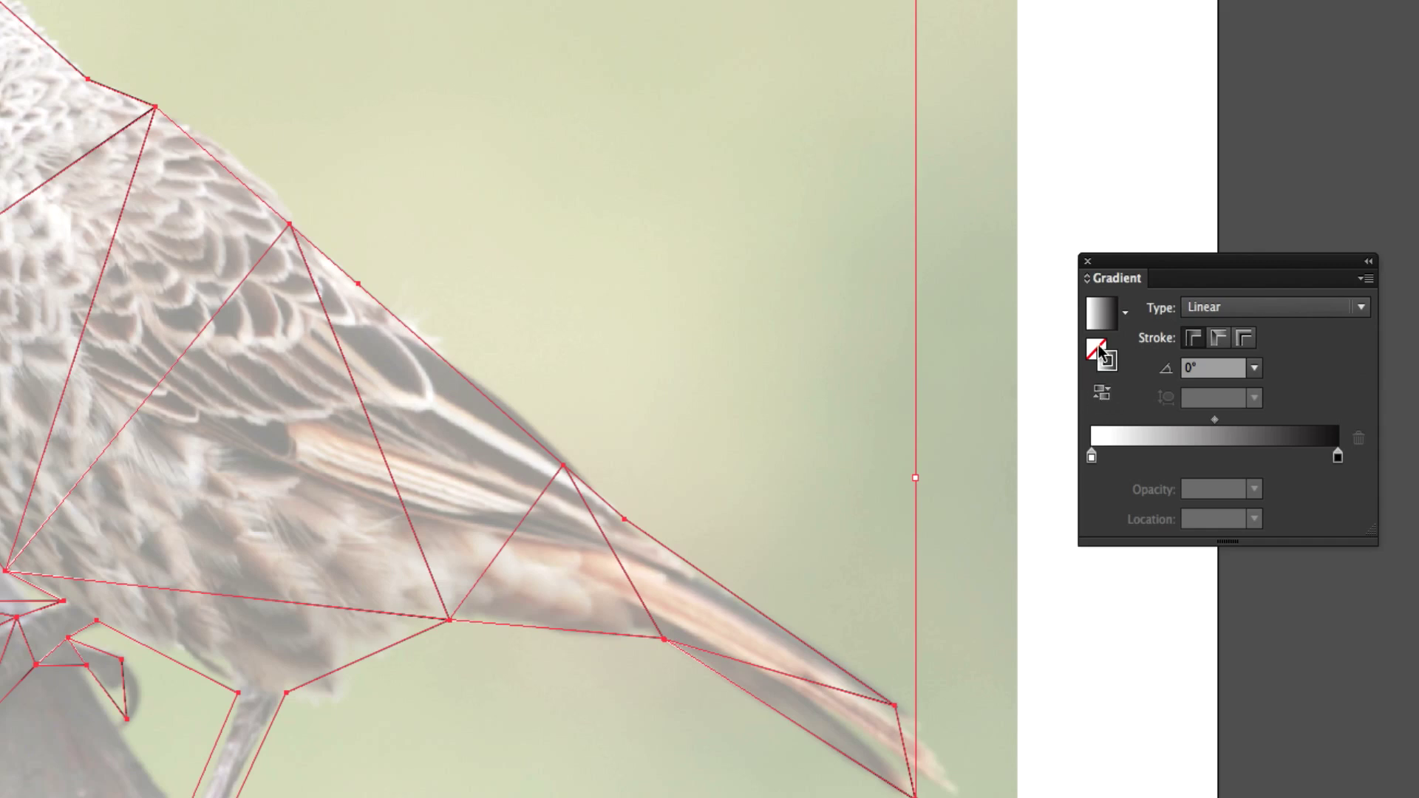
pyautogui.click(1098, 349)
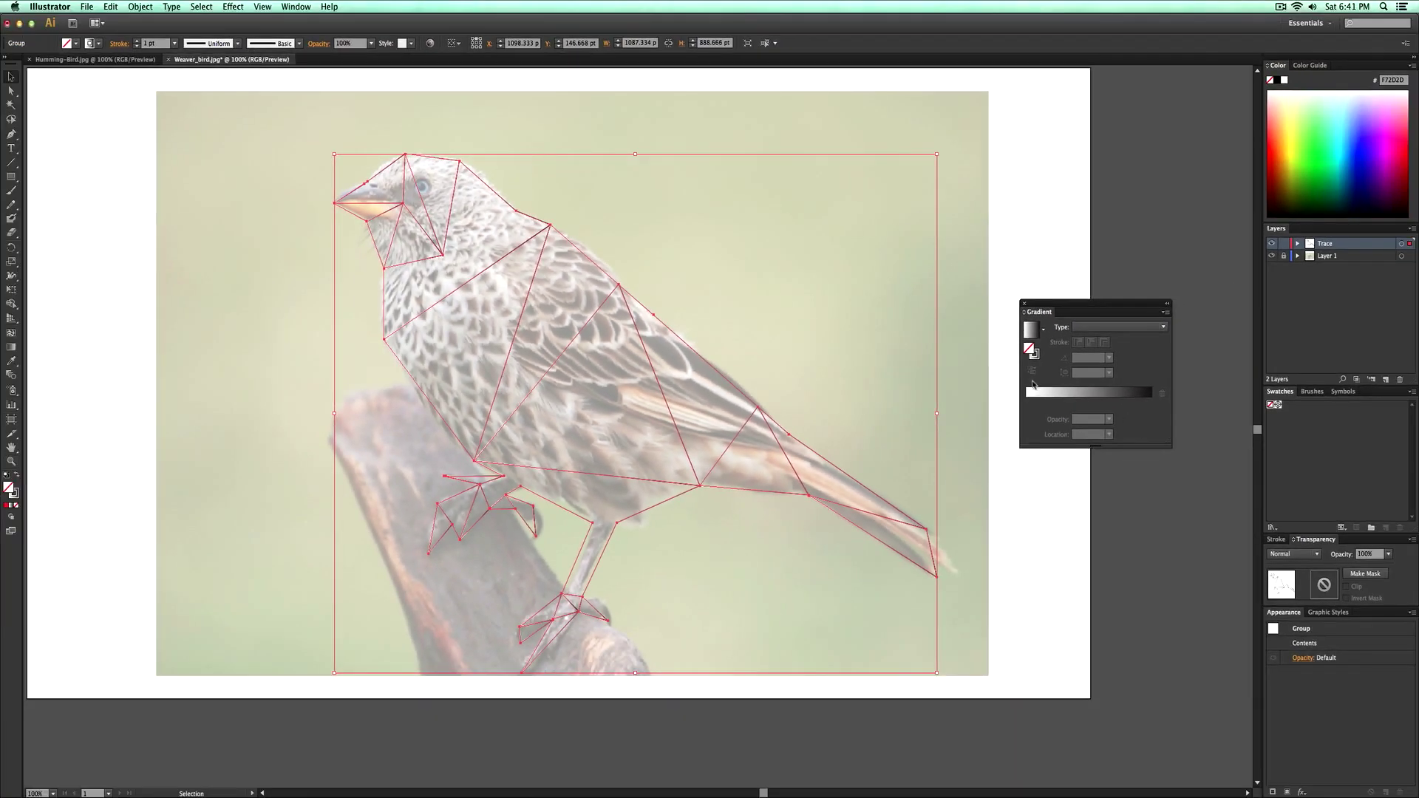
# Try to pick a blue fill color for the selected bird group.
pyautogui.doubleClick(1026, 351)
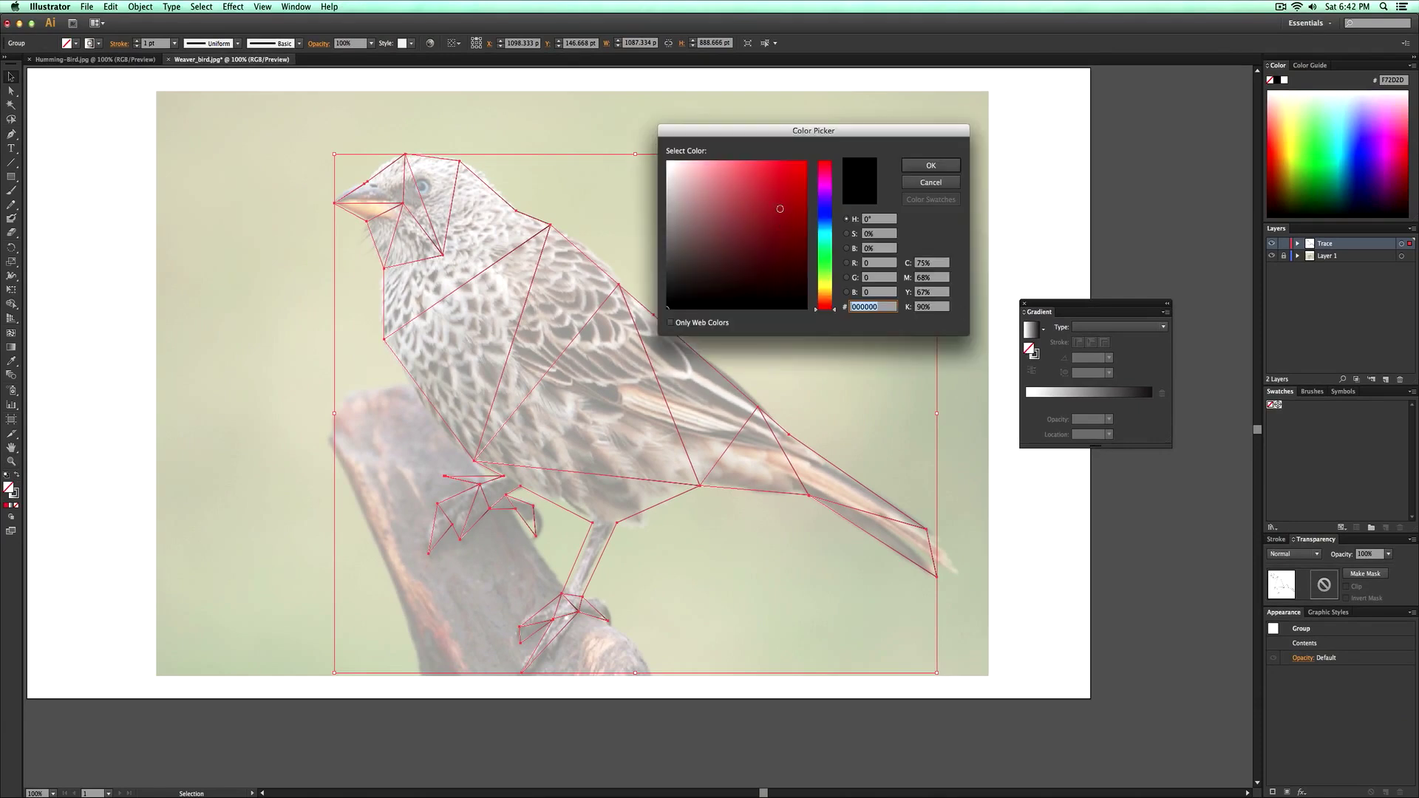
pyautogui.moveTo(830, 226); pyautogui.dragTo(830, 210)
pyautogui.moveTo(774, 171); pyautogui.dragTo(765, 216)
pyautogui.click(827, 222)
pyautogui.click(766, 169)
pyautogui.click(924, 167)
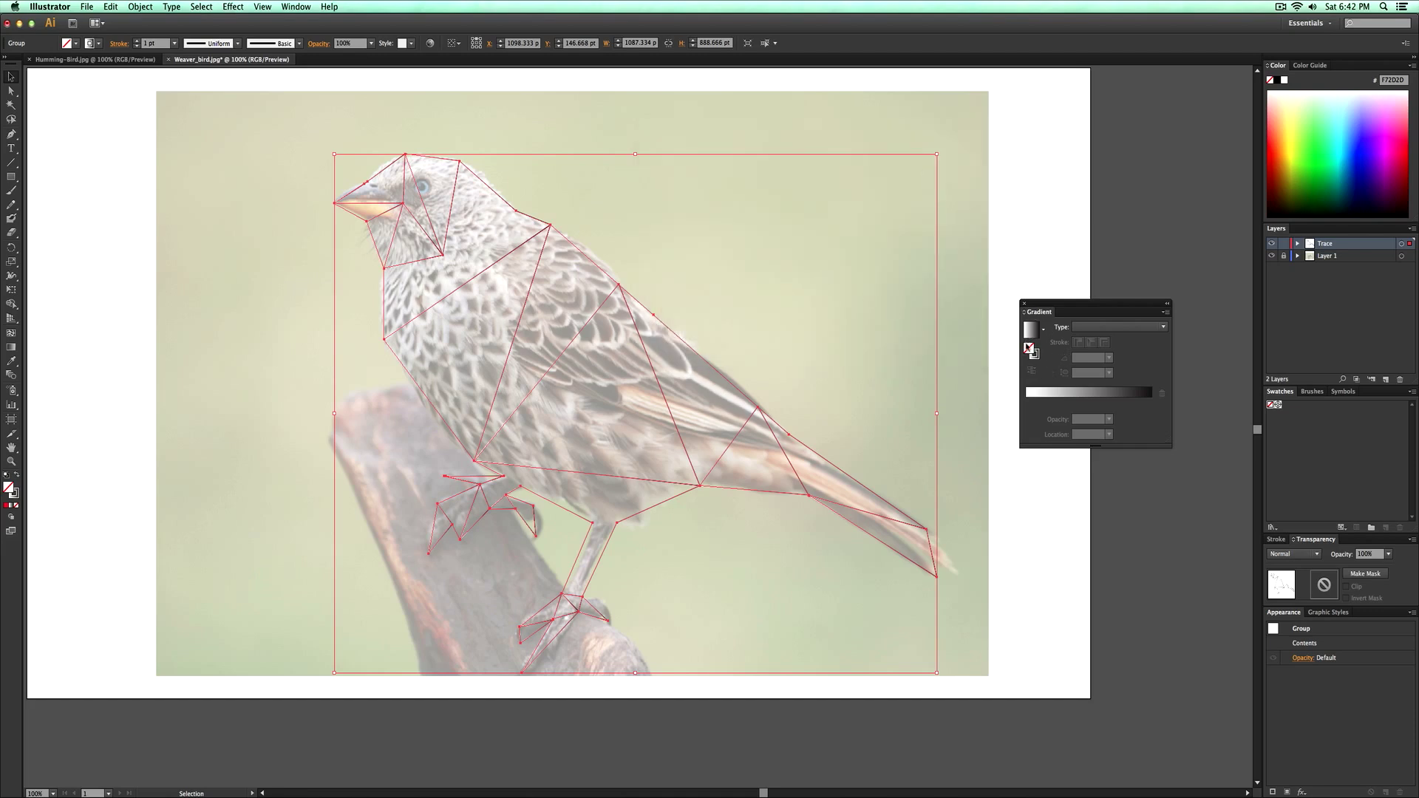
# Fill the whole bird group with solid light blue #47B7FC.
pyautogui.doubleClick(1028, 347)
pyautogui.moveTo(837, 243); pyautogui.dragTo(832, 227)
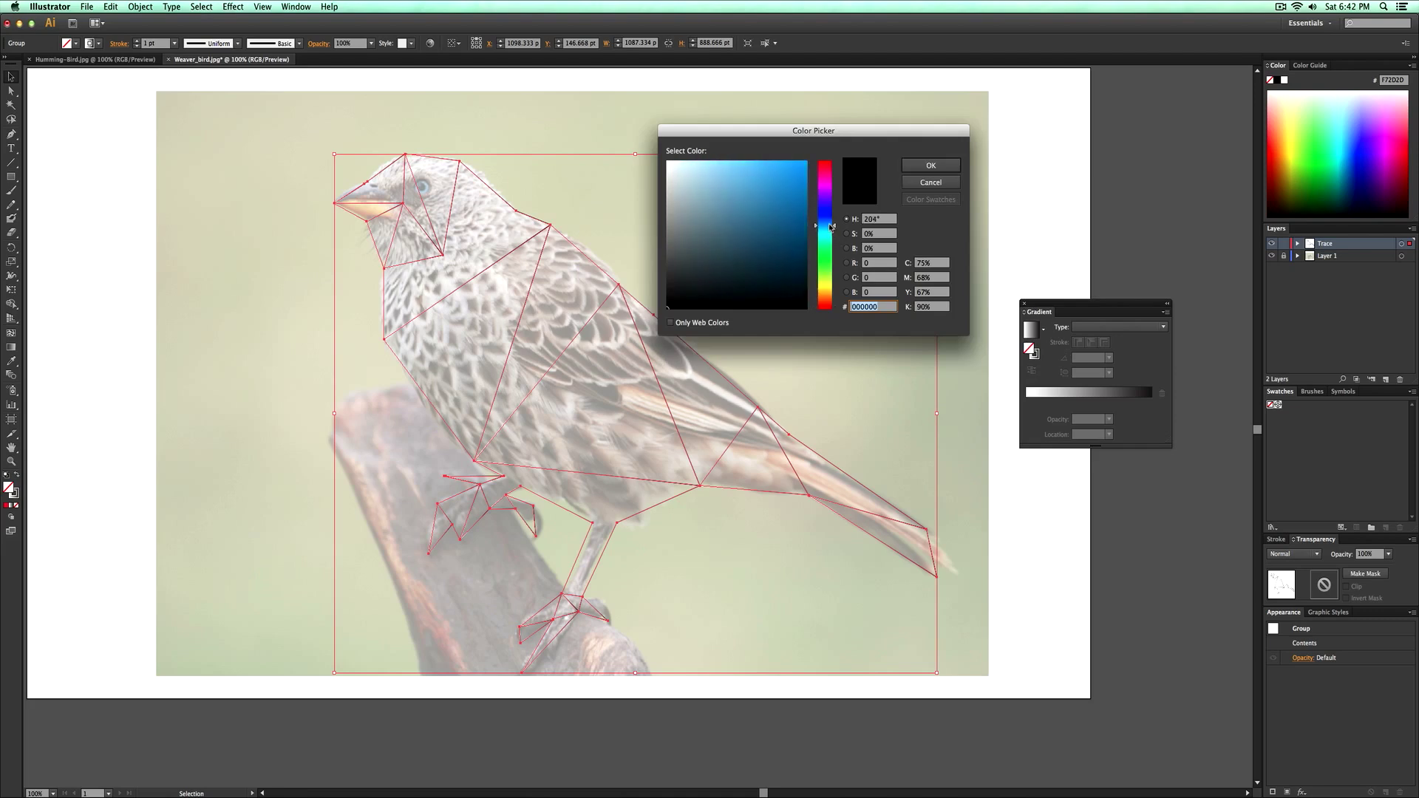
pyautogui.click(771, 161)
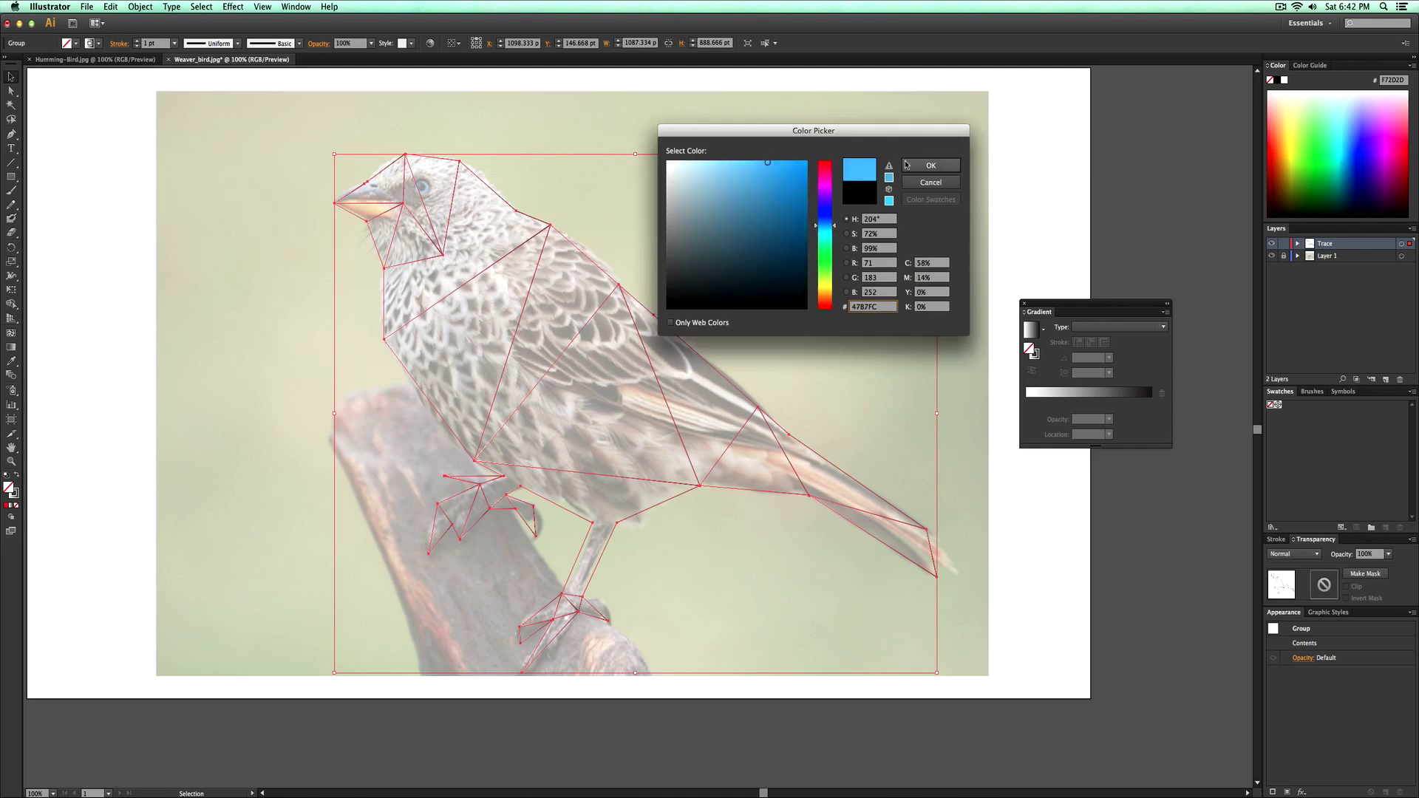
pyautogui.click(908, 165)
# Set the bird group's stroke color to light blue #62BBF9.
pyautogui.doubleClick(1031, 349)
pyautogui.click(827, 223)
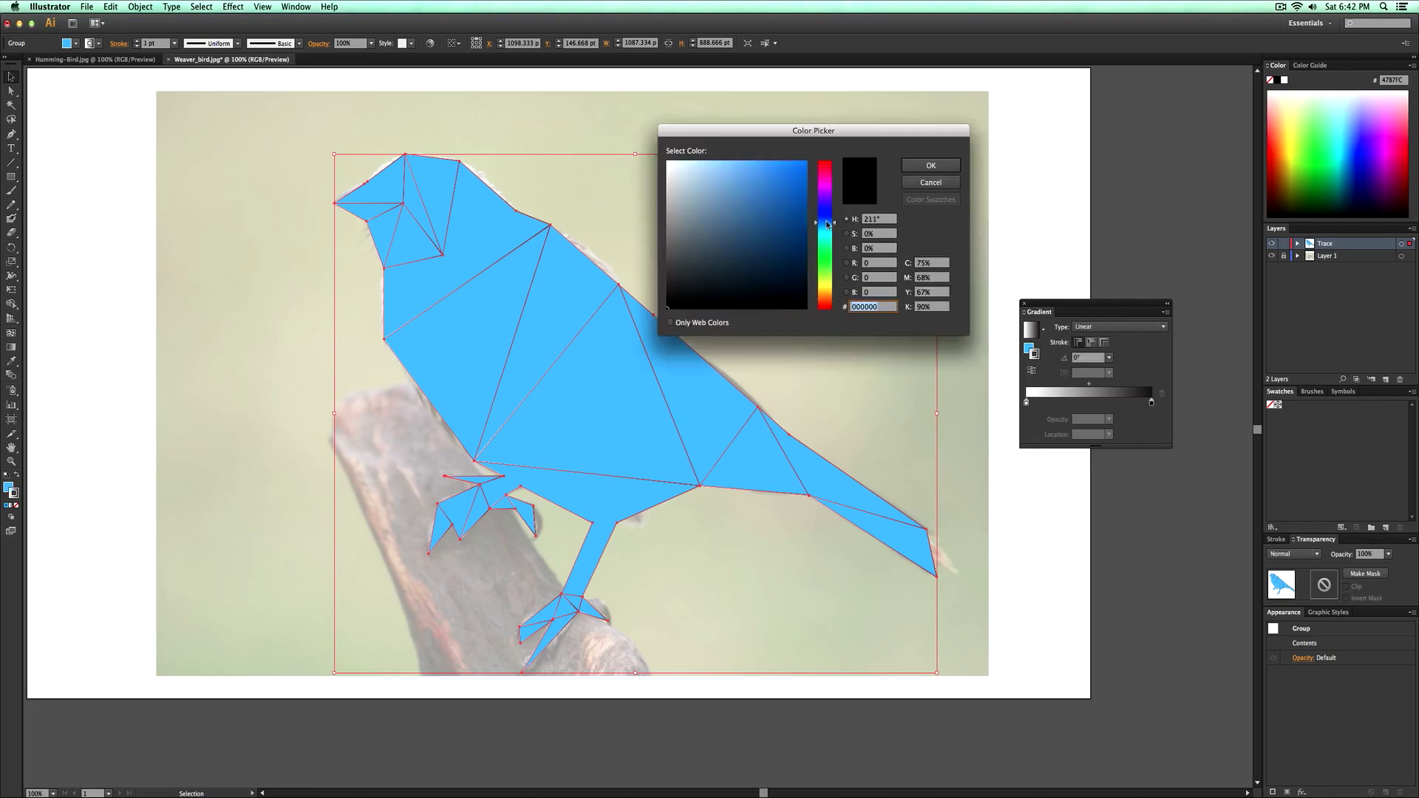
pyautogui.click(754, 165)
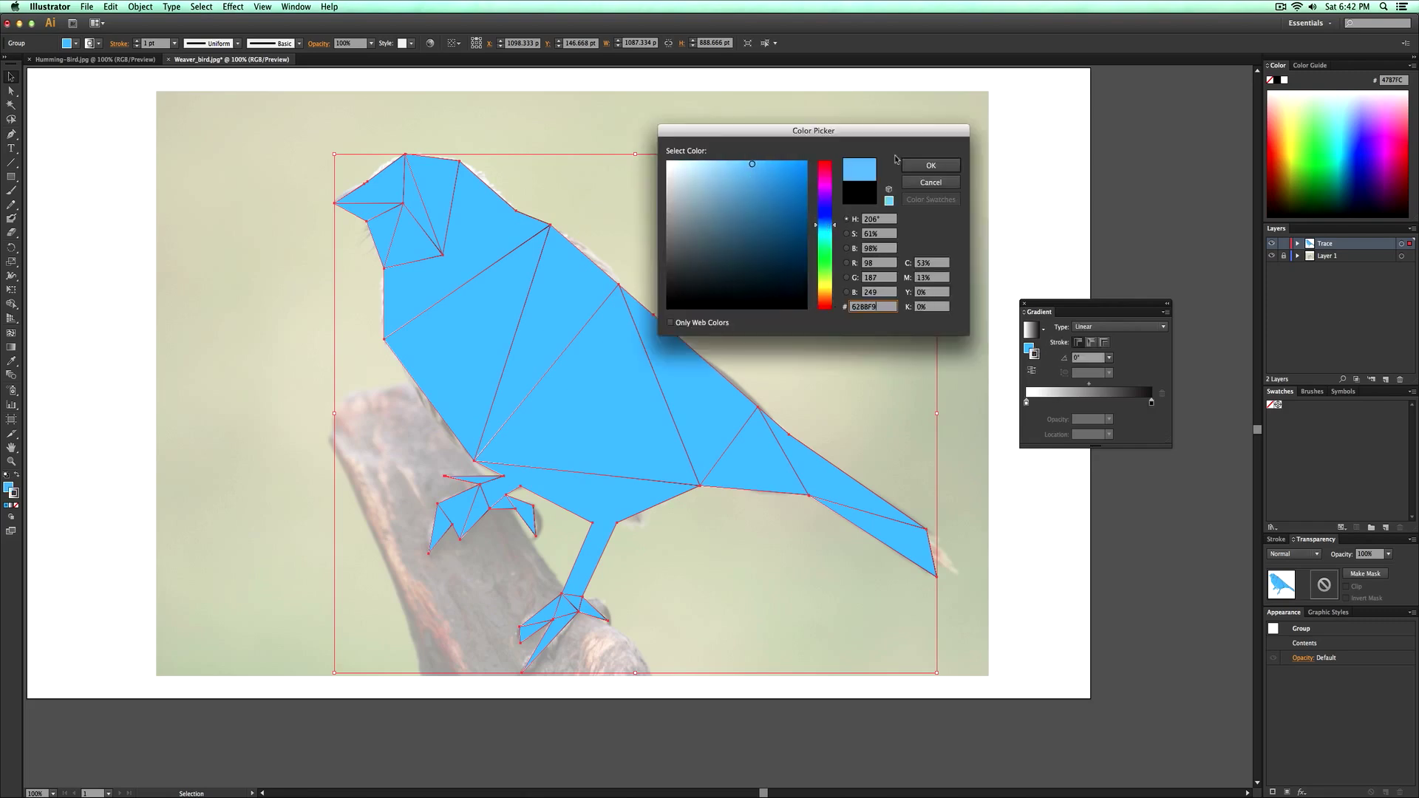
pyautogui.click(930, 165)
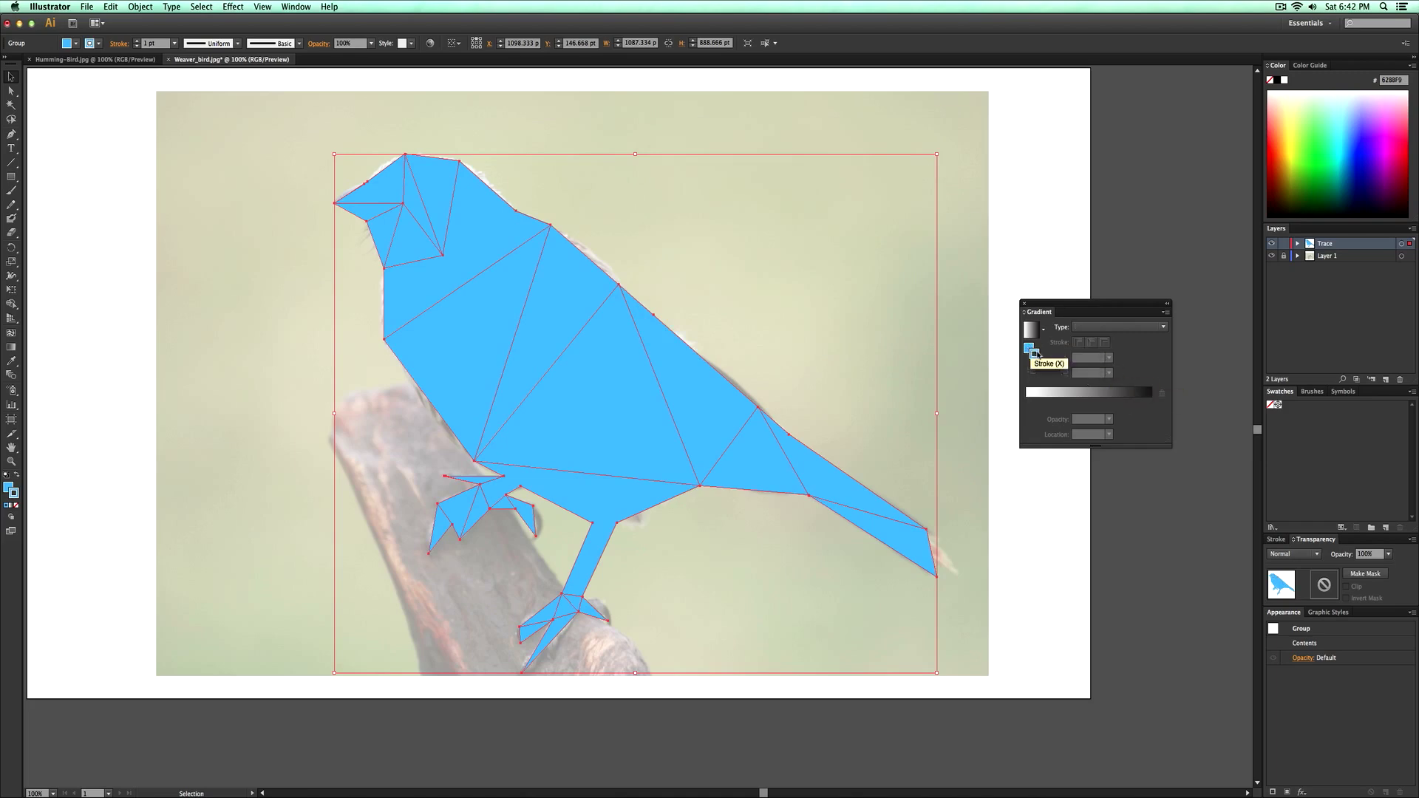
# Try the white-to-black linear gradient as the bird's fill, and undo it.
pyautogui.click(1035, 354)
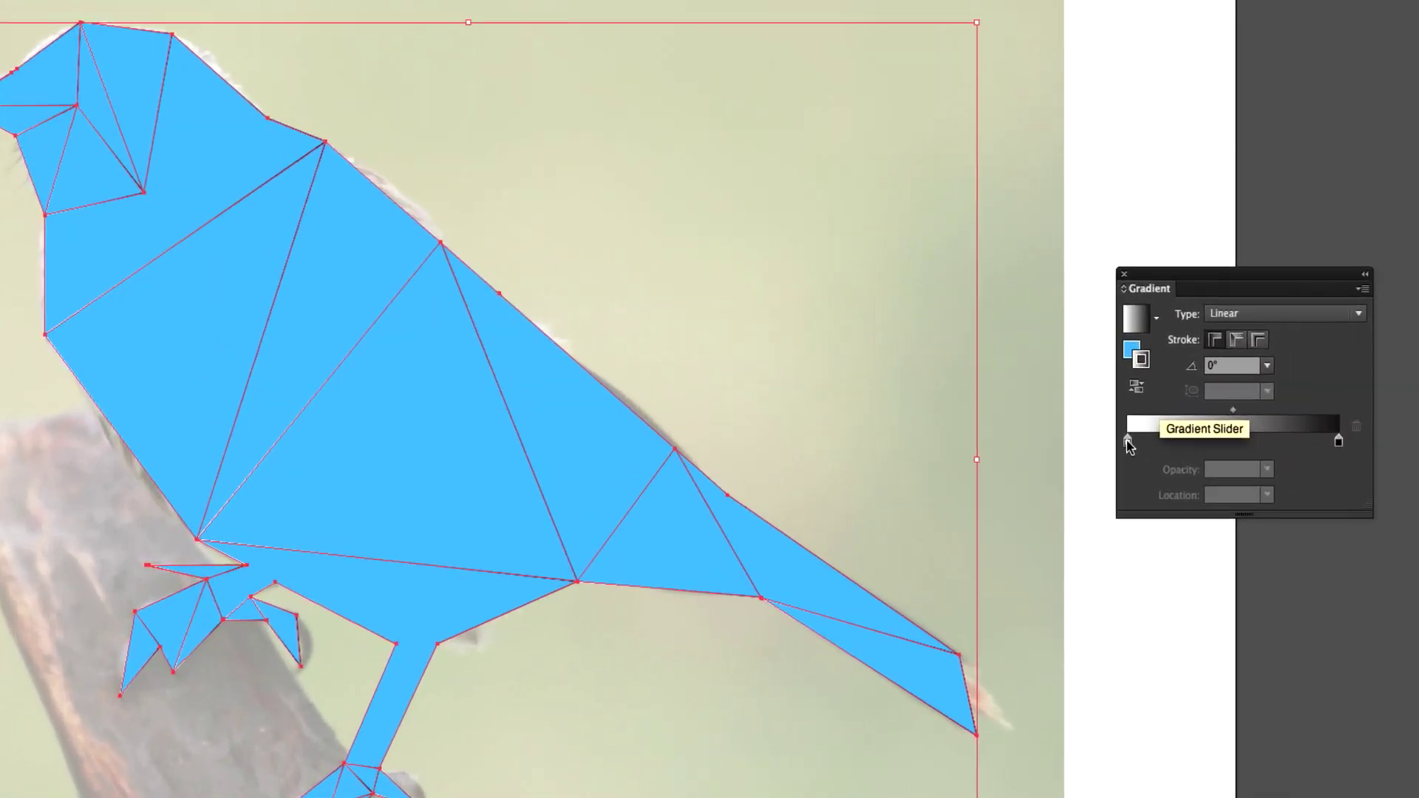
pyautogui.click(1128, 444)
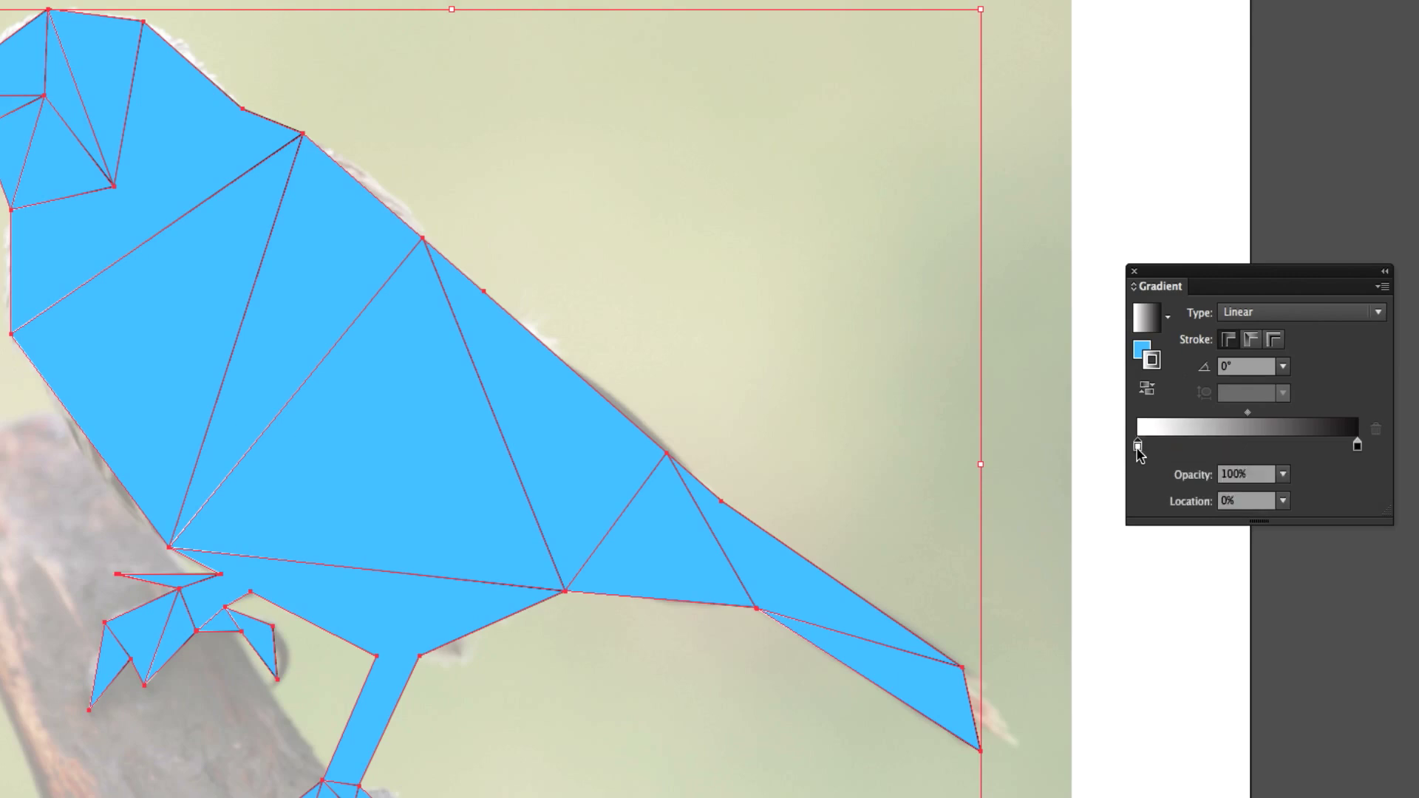
pyautogui.click(1142, 349)
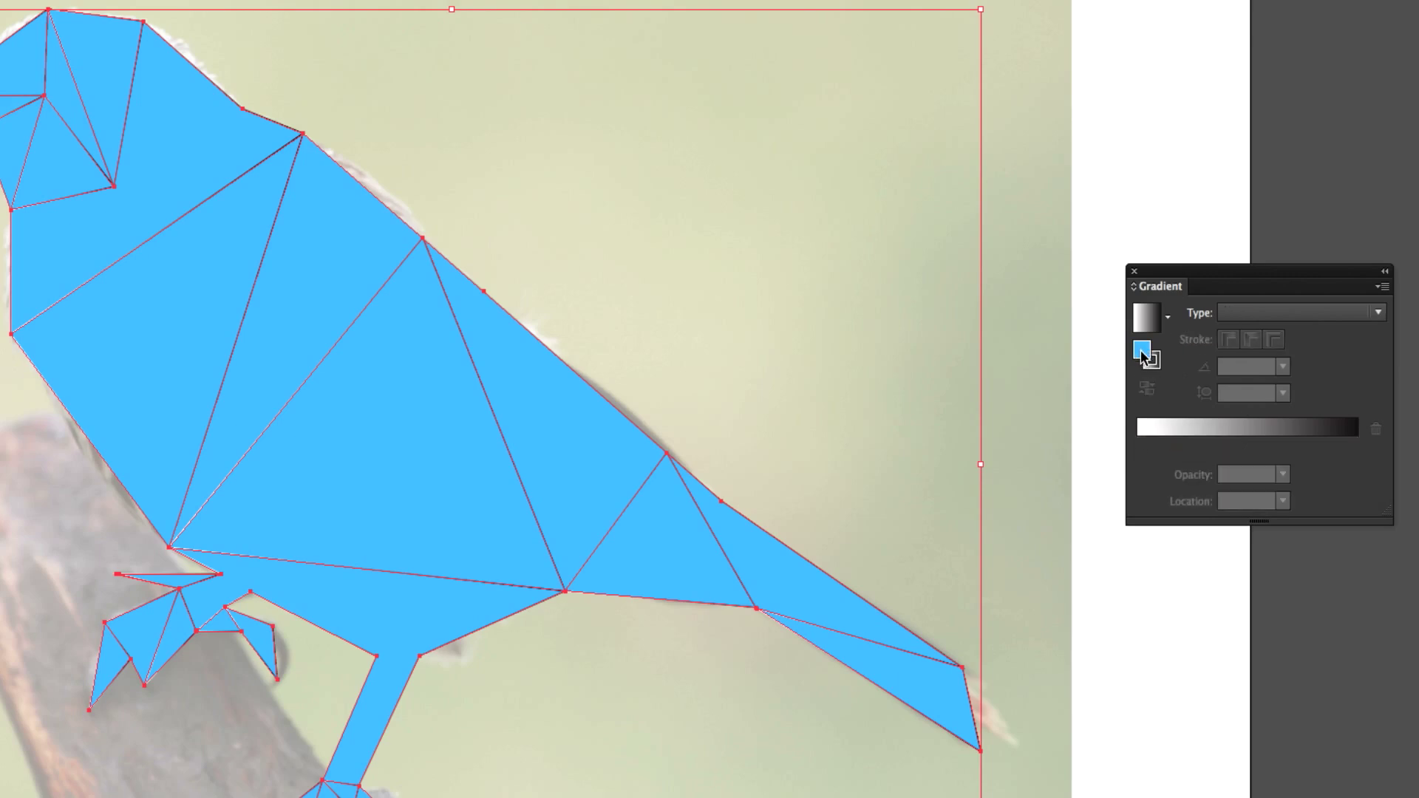
pyautogui.click(1182, 425)
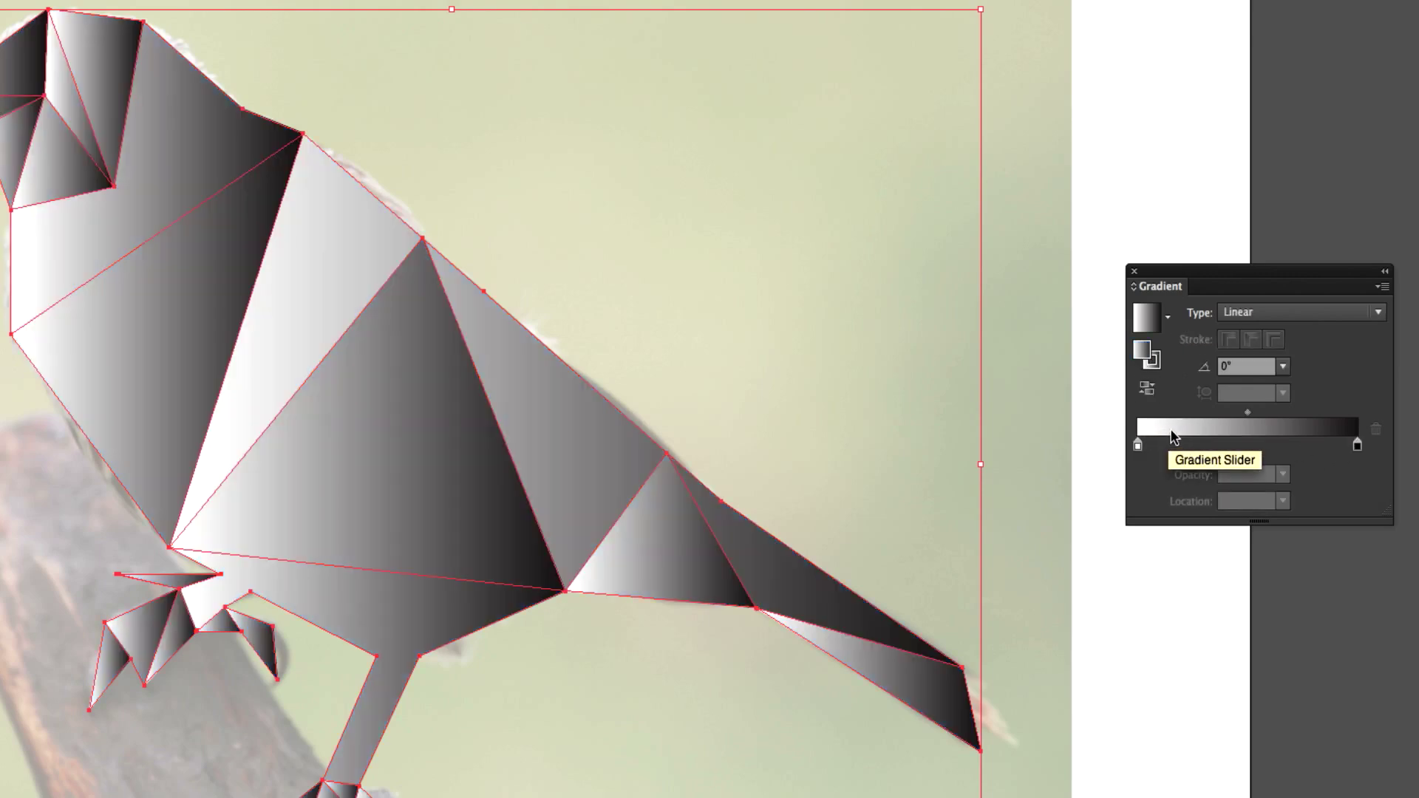
pyautogui.hotkey('ctrl', 'z')
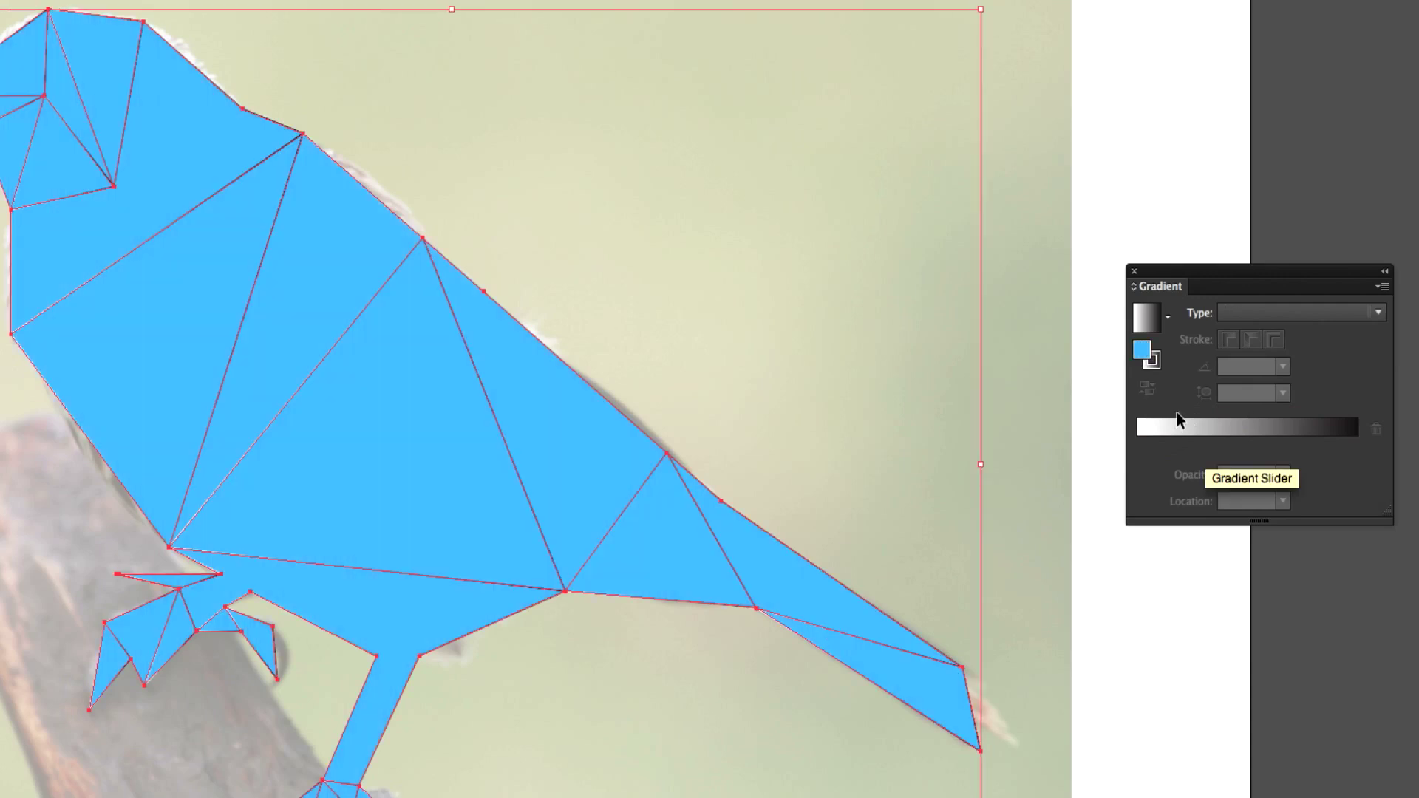
# Apply the linear gradient to the bird's fill and set its starting color stop to light blue #6EB7FF.
pyautogui.click(1151, 318)
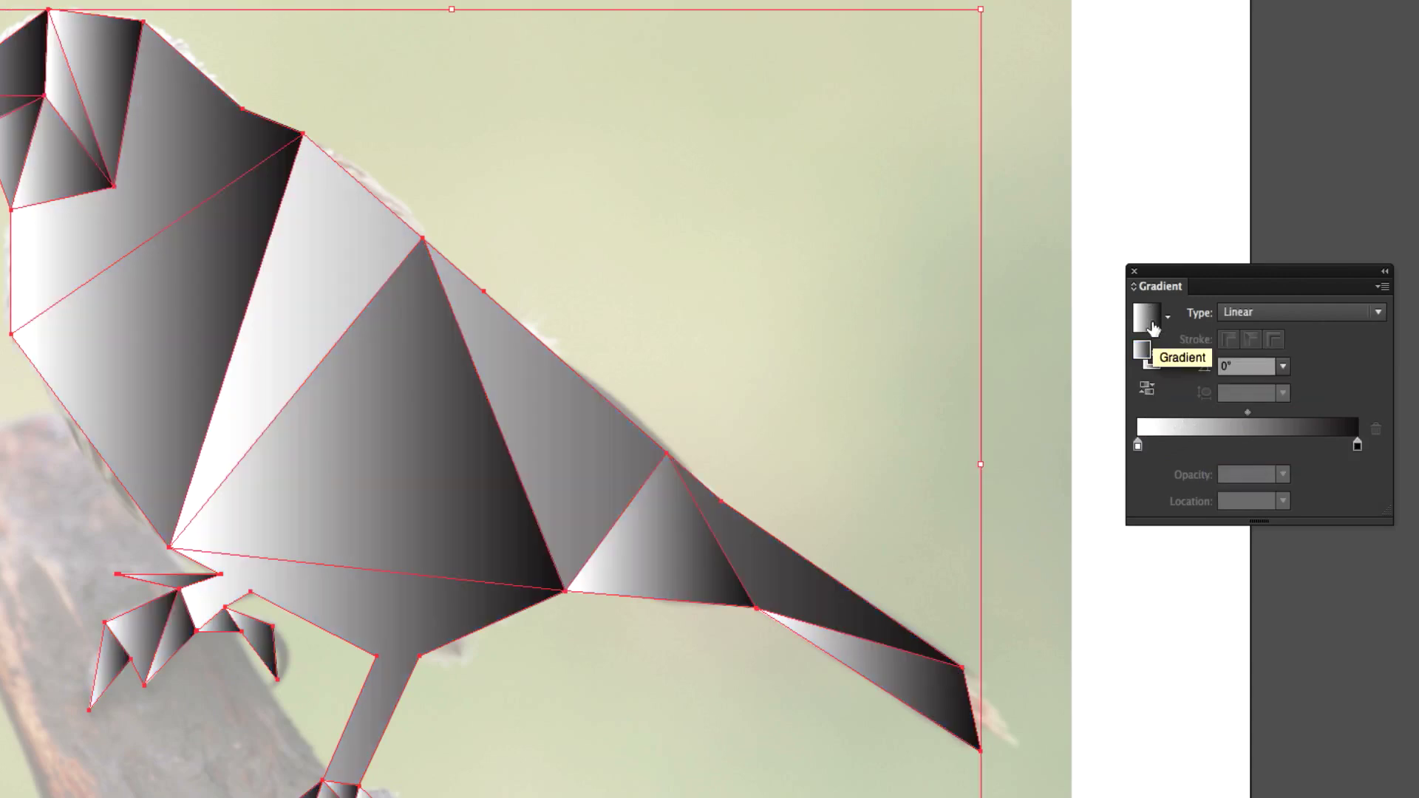
pyautogui.click(1138, 447)
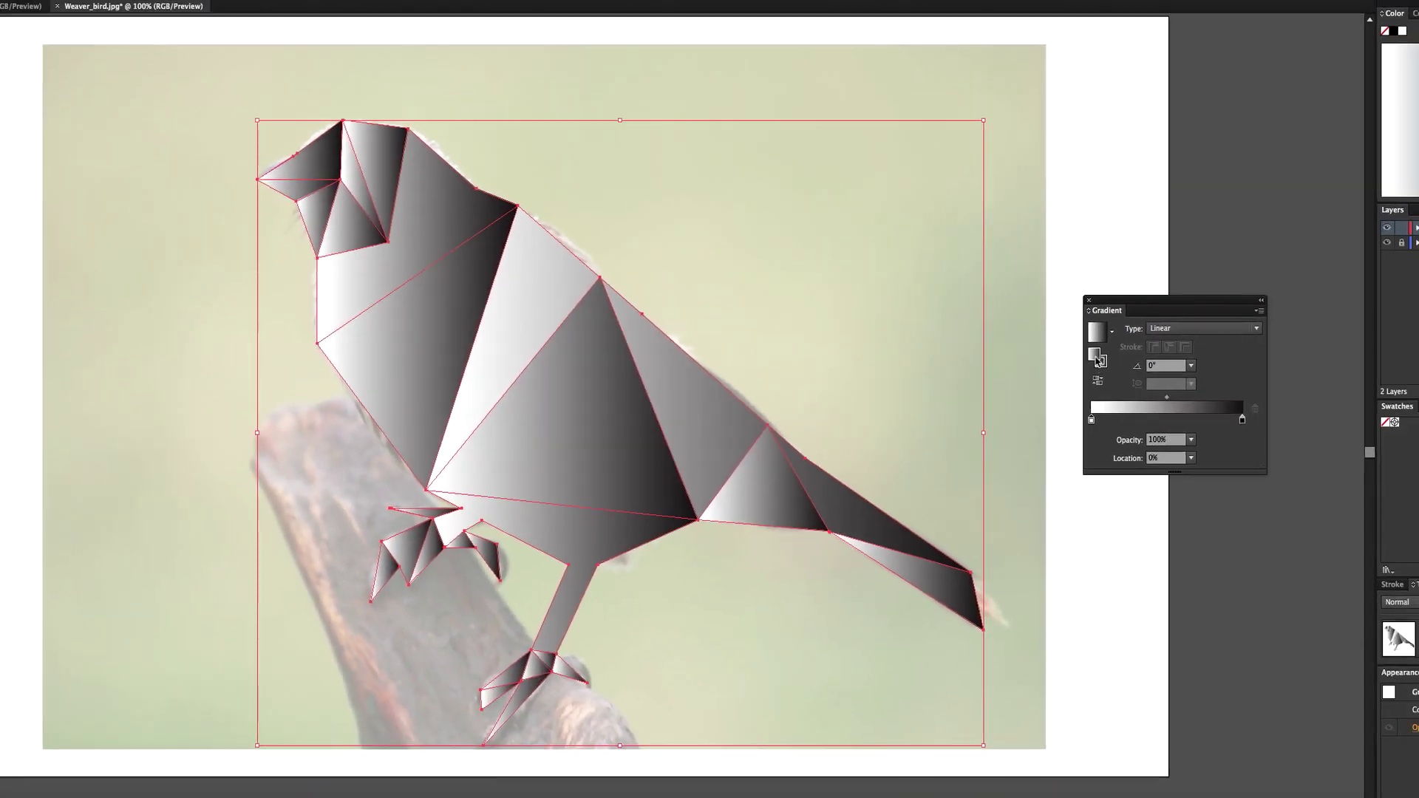
pyautogui.doubleClick(1098, 358)
pyautogui.click(846, 201)
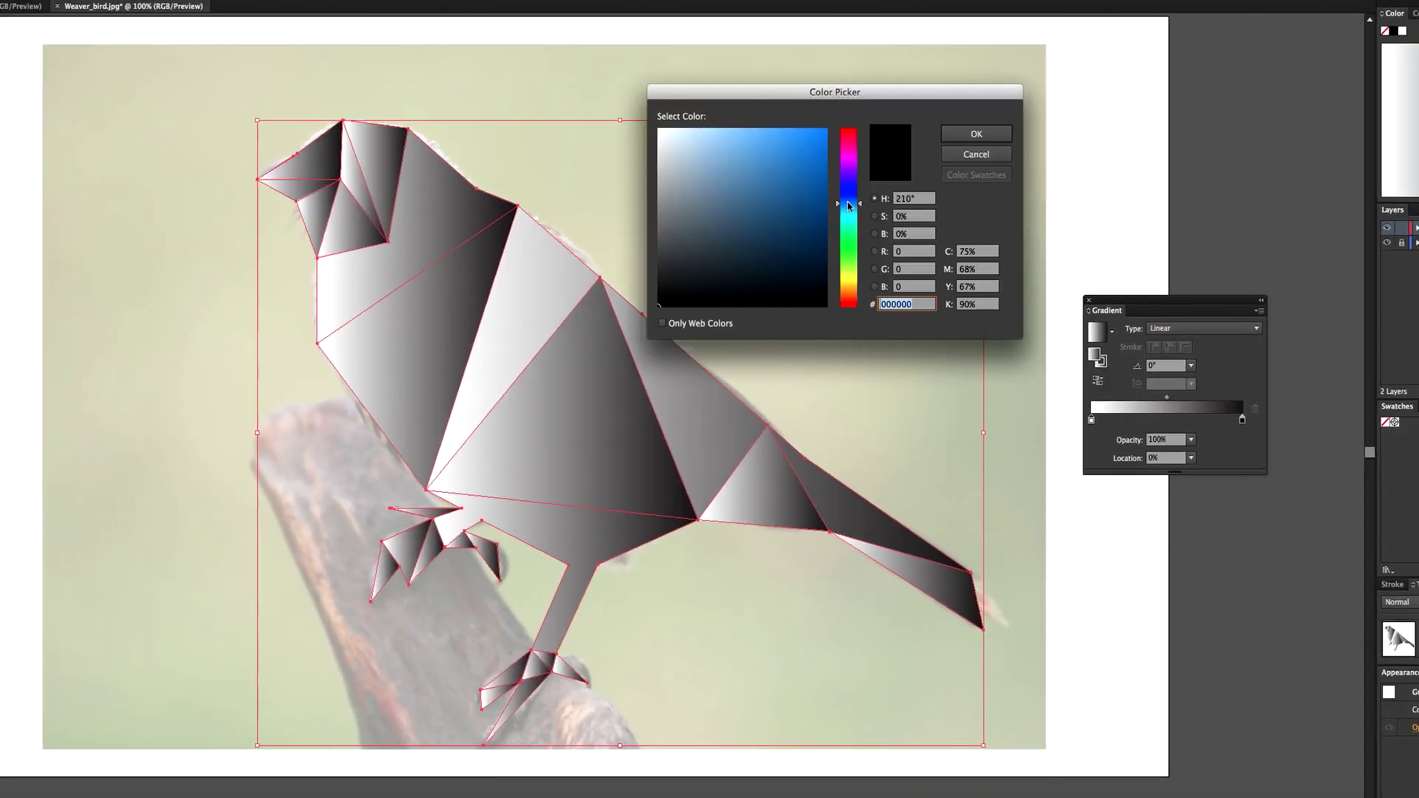
pyautogui.click(755, 127)
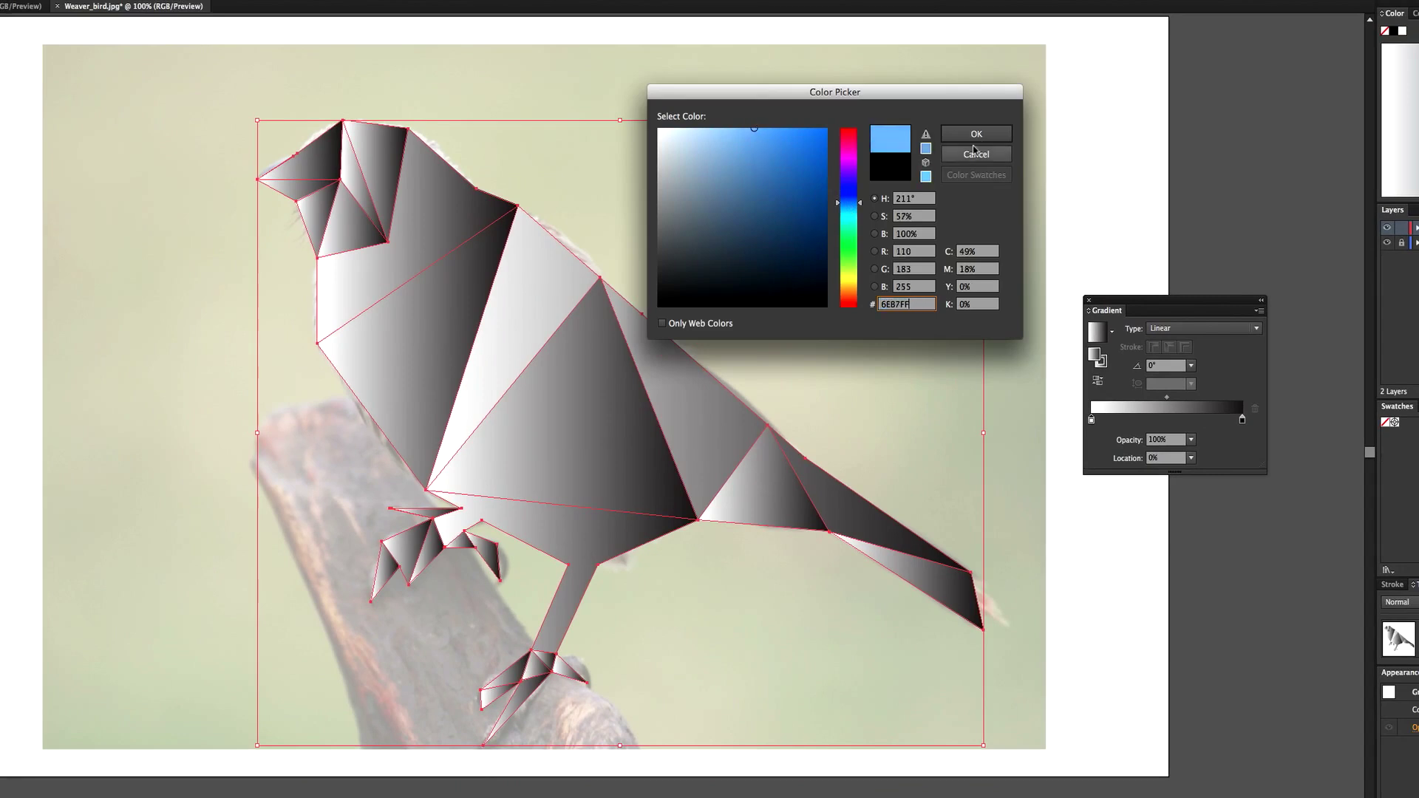
pyautogui.click(977, 134)
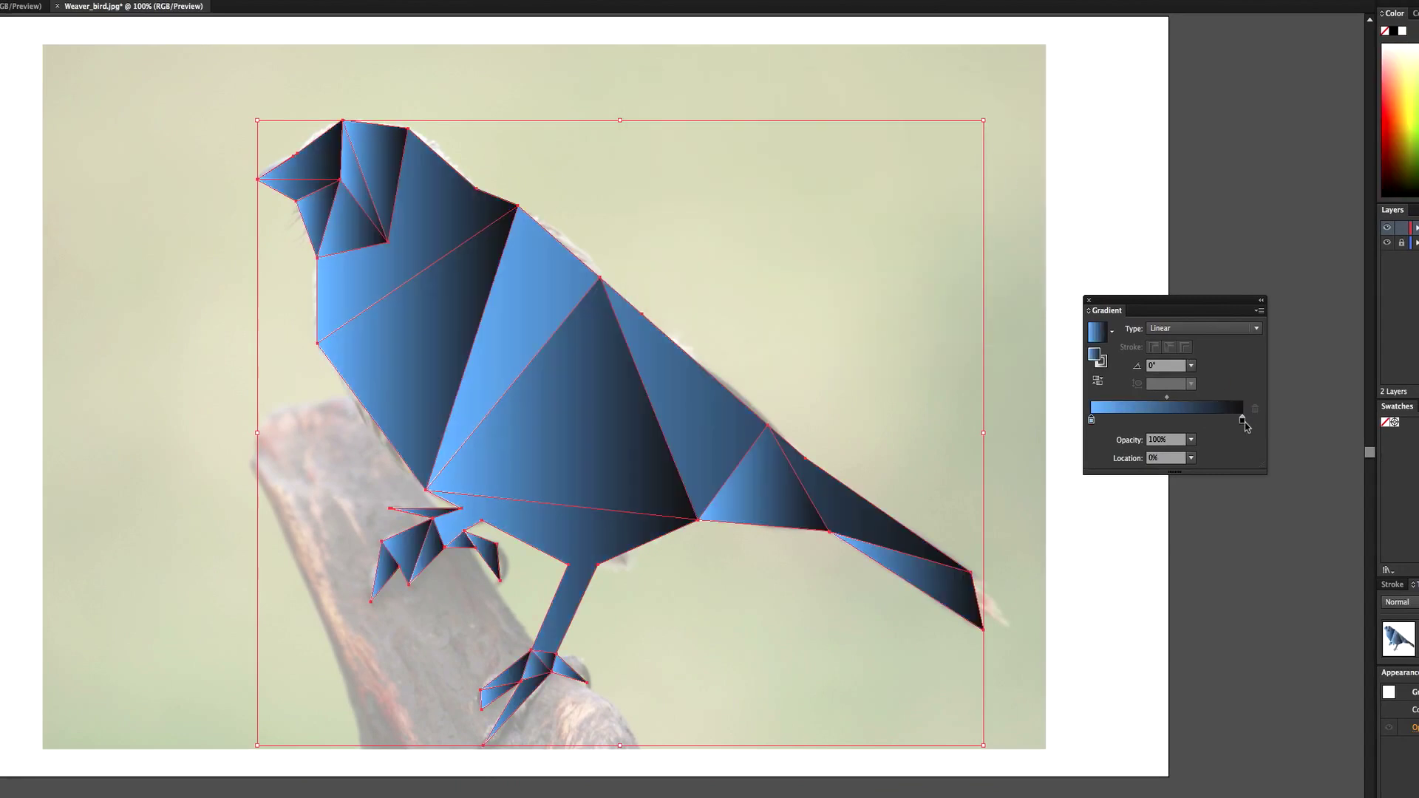
# Set the gradient's ending color stop to deep blue #294DCE.
pyautogui.click(1242, 420)
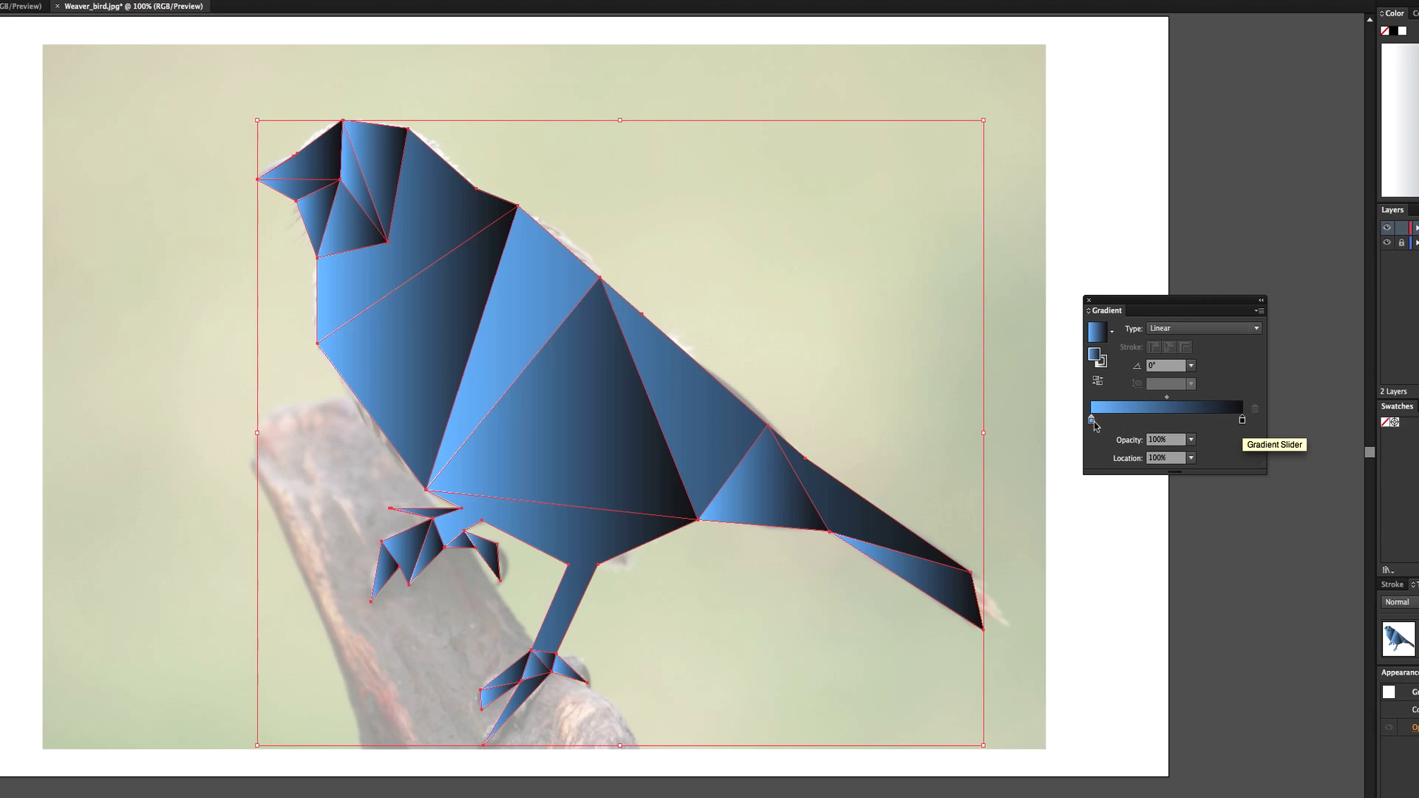
pyautogui.doubleClick(1096, 359)
pyautogui.moveTo(854, 190); pyautogui.dragTo(853, 194)
pyautogui.click(773, 133)
pyautogui.moveTo(773, 133)
pyautogui.mouseDown()
pyautogui.moveTo(794, 176)
pyautogui.moveTo(796, 164)
pyautogui.mouseUp()
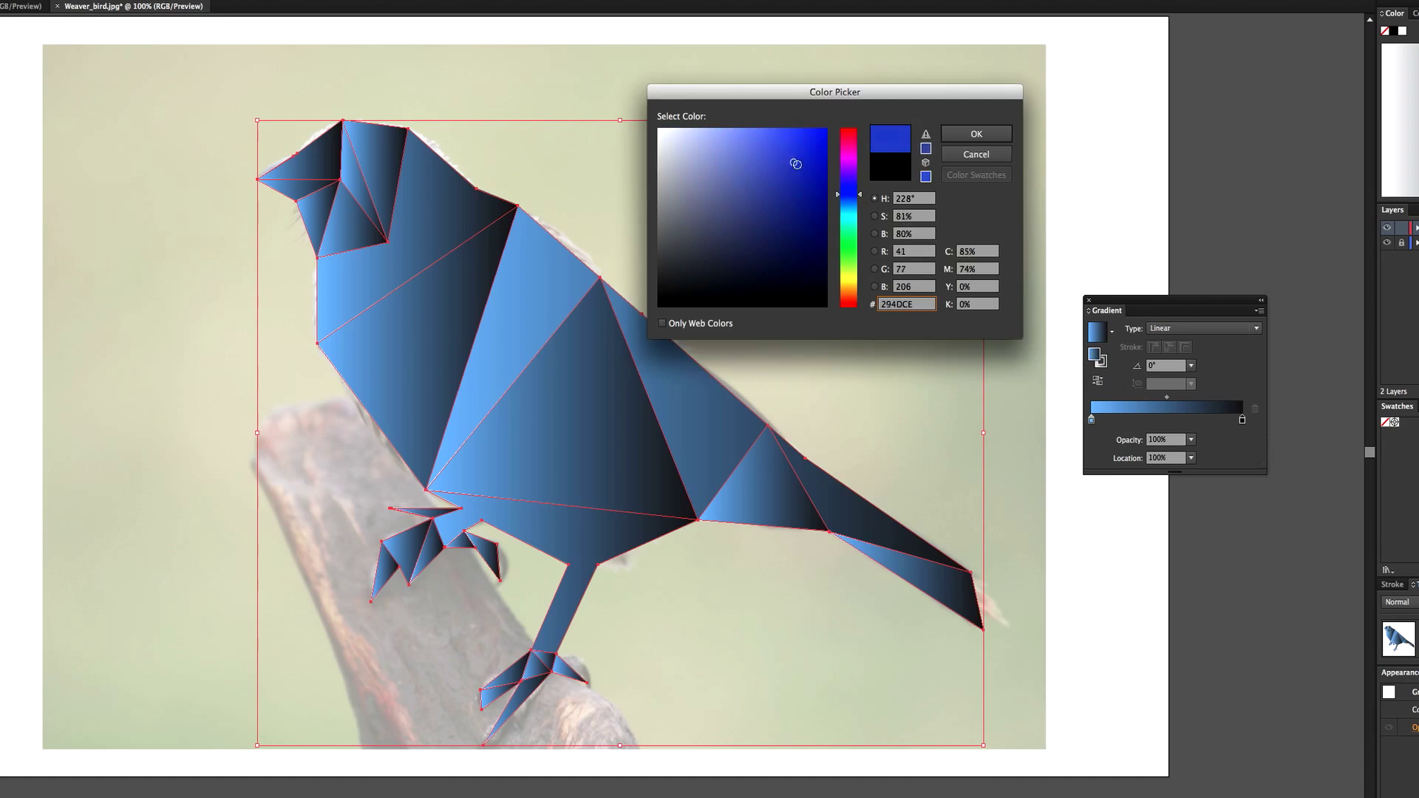
pyautogui.click(975, 134)
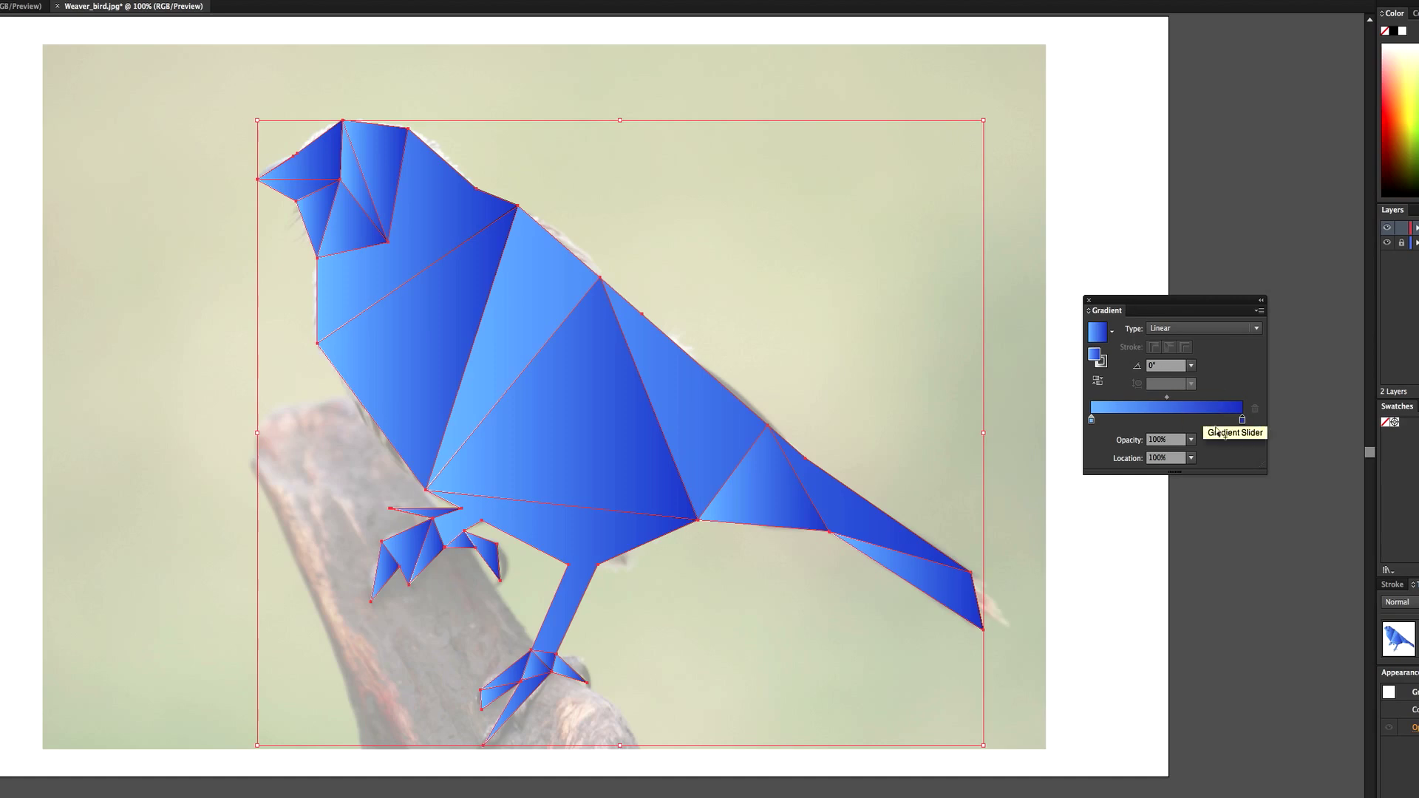
# Try to recolor the gradient's starting stop with a warm hue.
pyautogui.doubleClick(1095, 355)
pyautogui.click(962, 153)
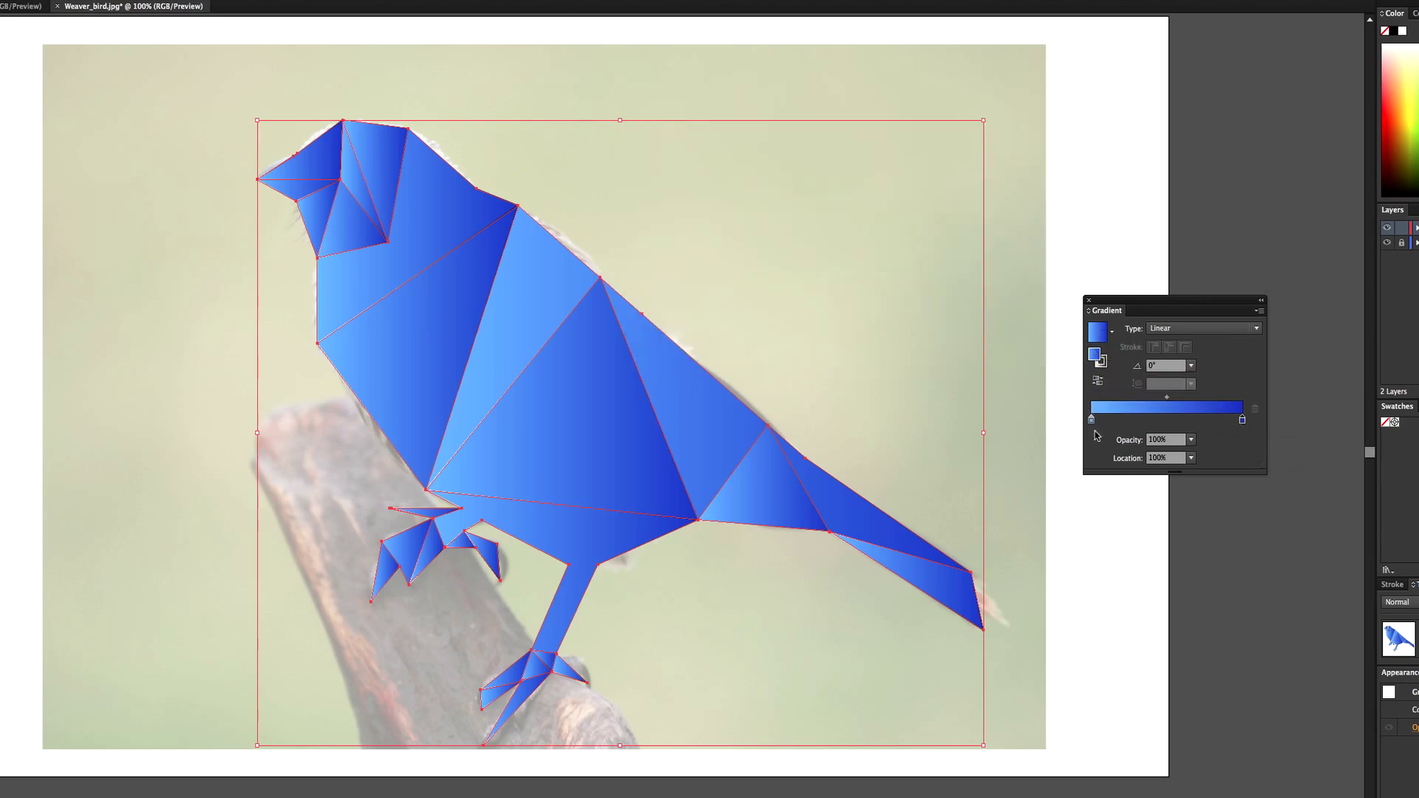
pyautogui.click(1092, 419)
pyautogui.doubleClick(1098, 357)
pyautogui.moveTo(856, 244); pyautogui.dragTo(849, 292)
pyautogui.moveTo(769, 148); pyautogui.dragTo(764, 127)
pyautogui.click(966, 136)
# Set the gradient's starting color stop to yellow #F9D643.
pyautogui.doubleClick(1097, 354)
pyautogui.click(846, 288)
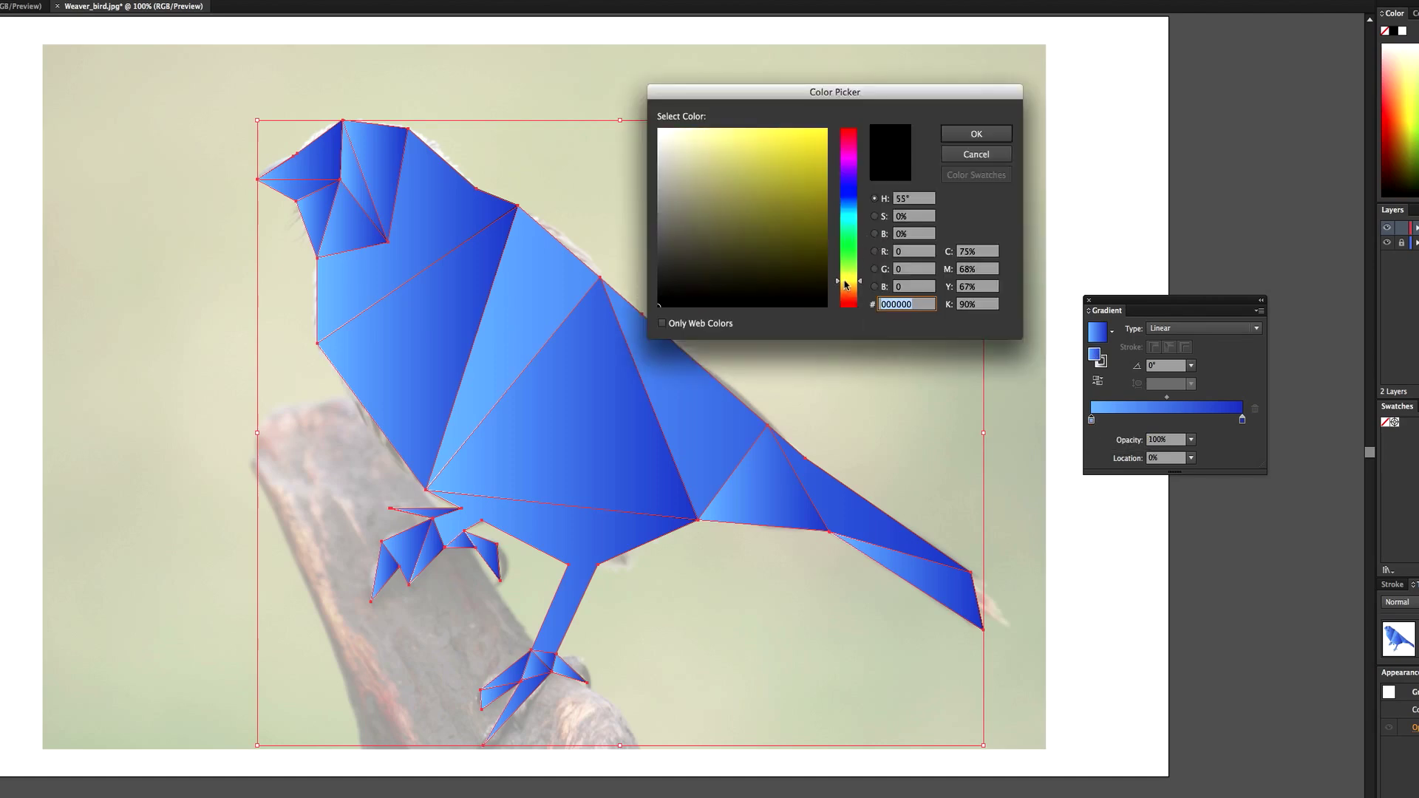
pyautogui.moveTo(846, 291); pyautogui.dragTo(846, 277)
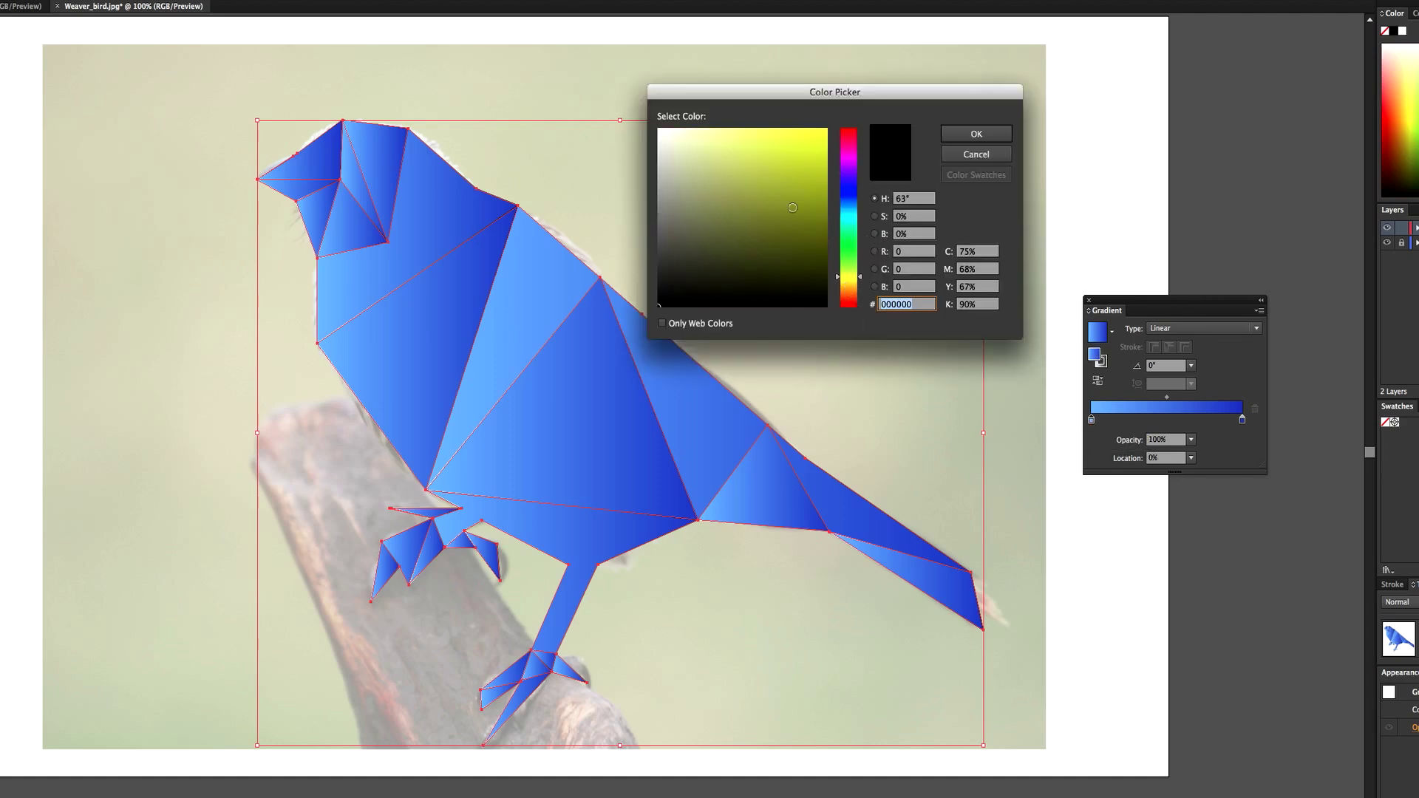
pyautogui.click(861, 284)
pyautogui.click(782, 133)
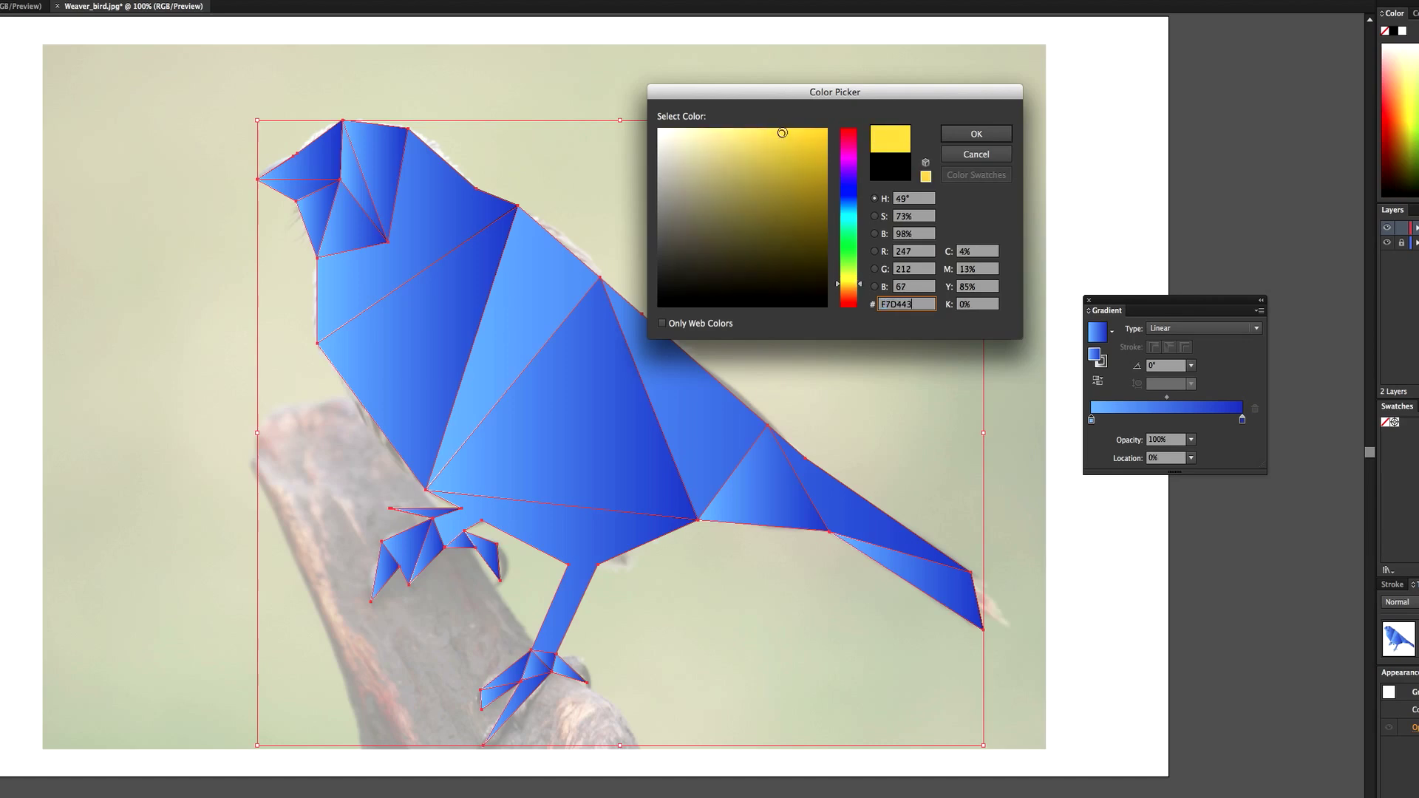
pyautogui.click(976, 134)
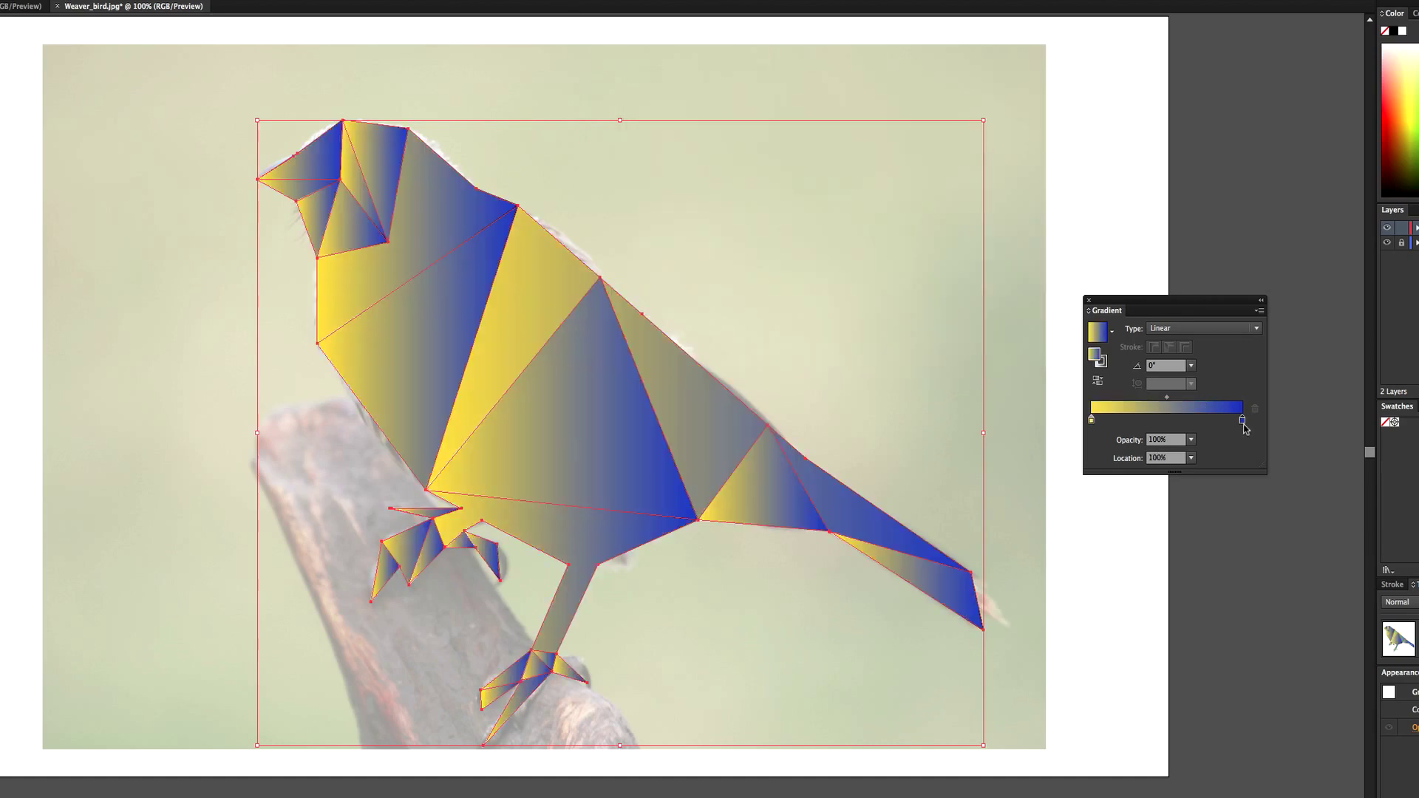
# Change the gradient's starting color stop to orange #F47C2C.
pyautogui.doubleClick(1091, 419)
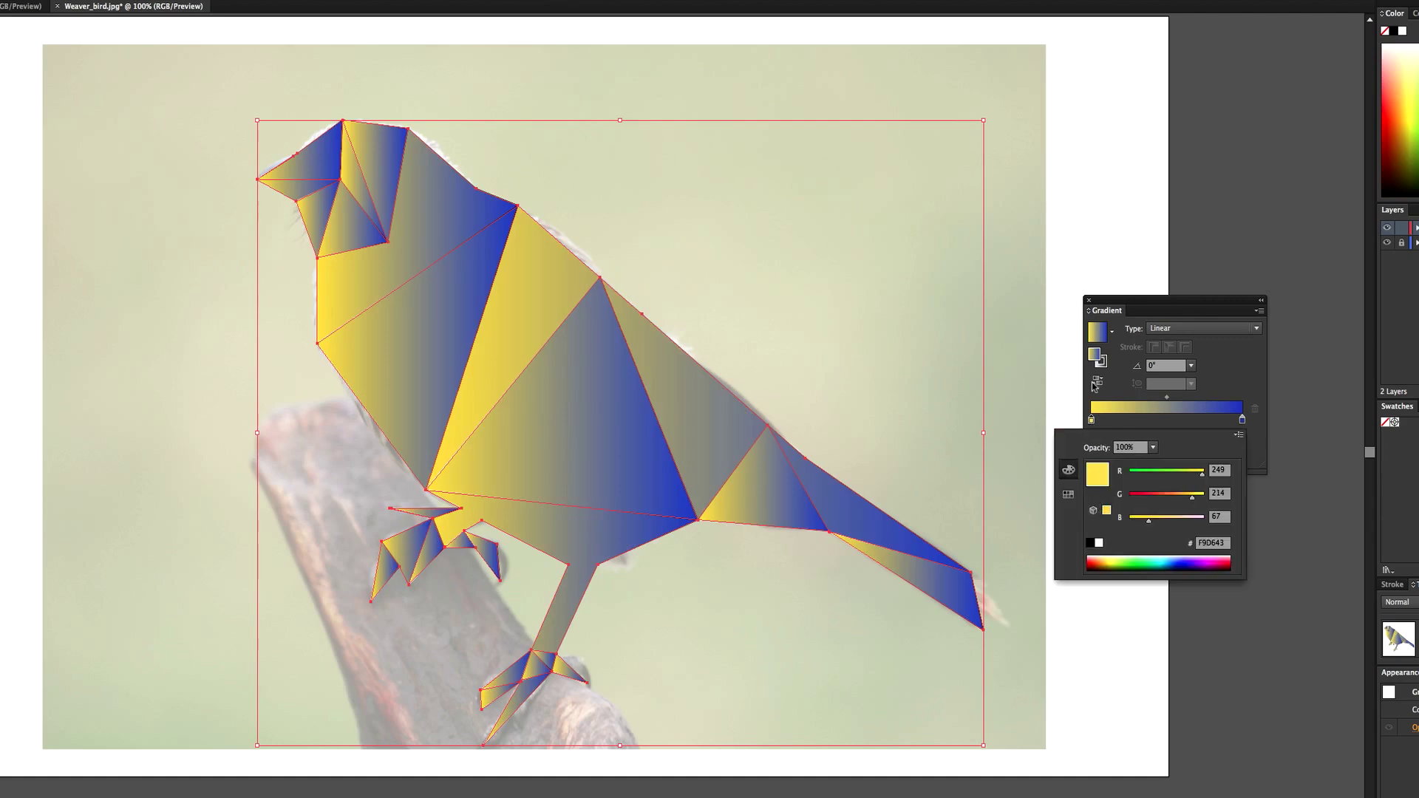
pyautogui.doubleClick(1094, 358)
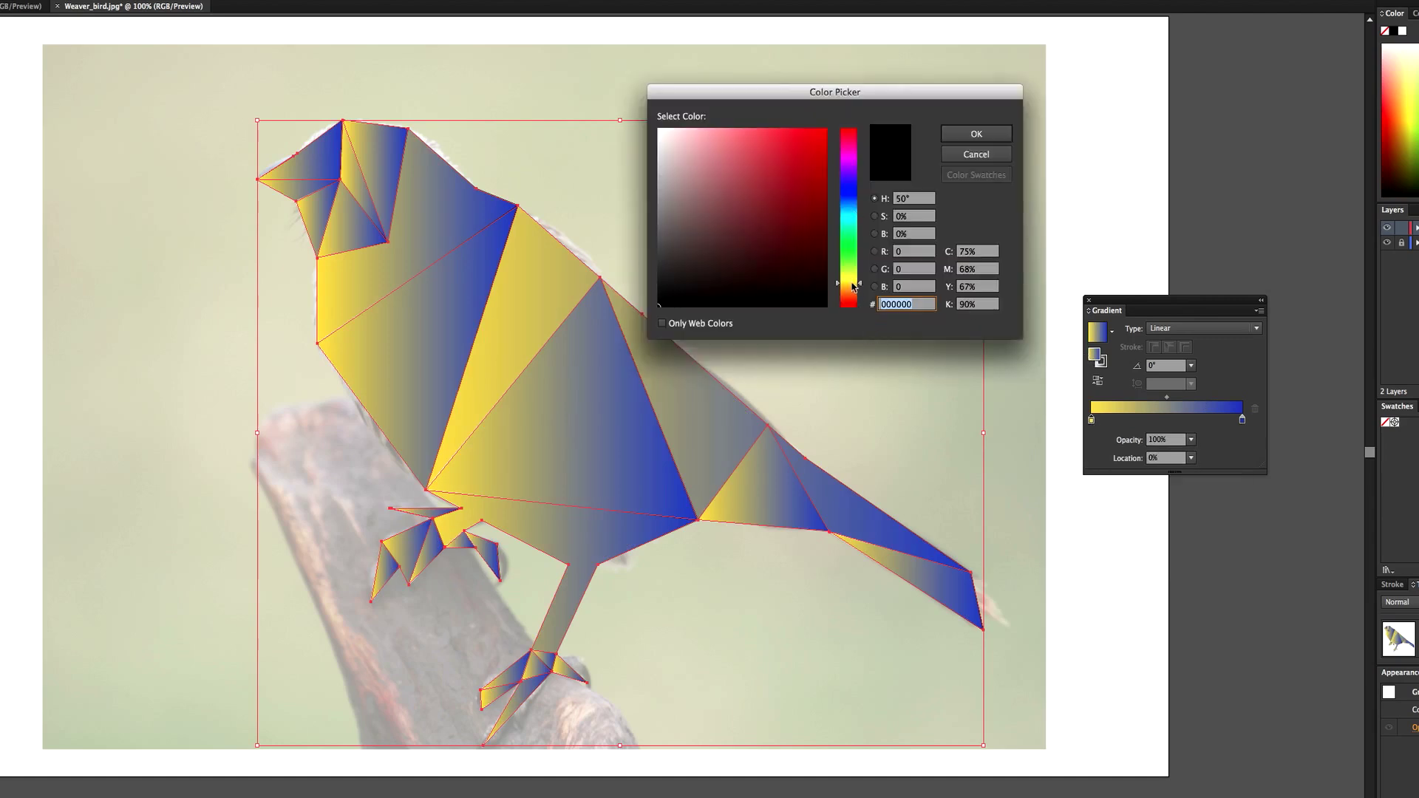
pyautogui.click(853, 295)
pyautogui.click(793, 135)
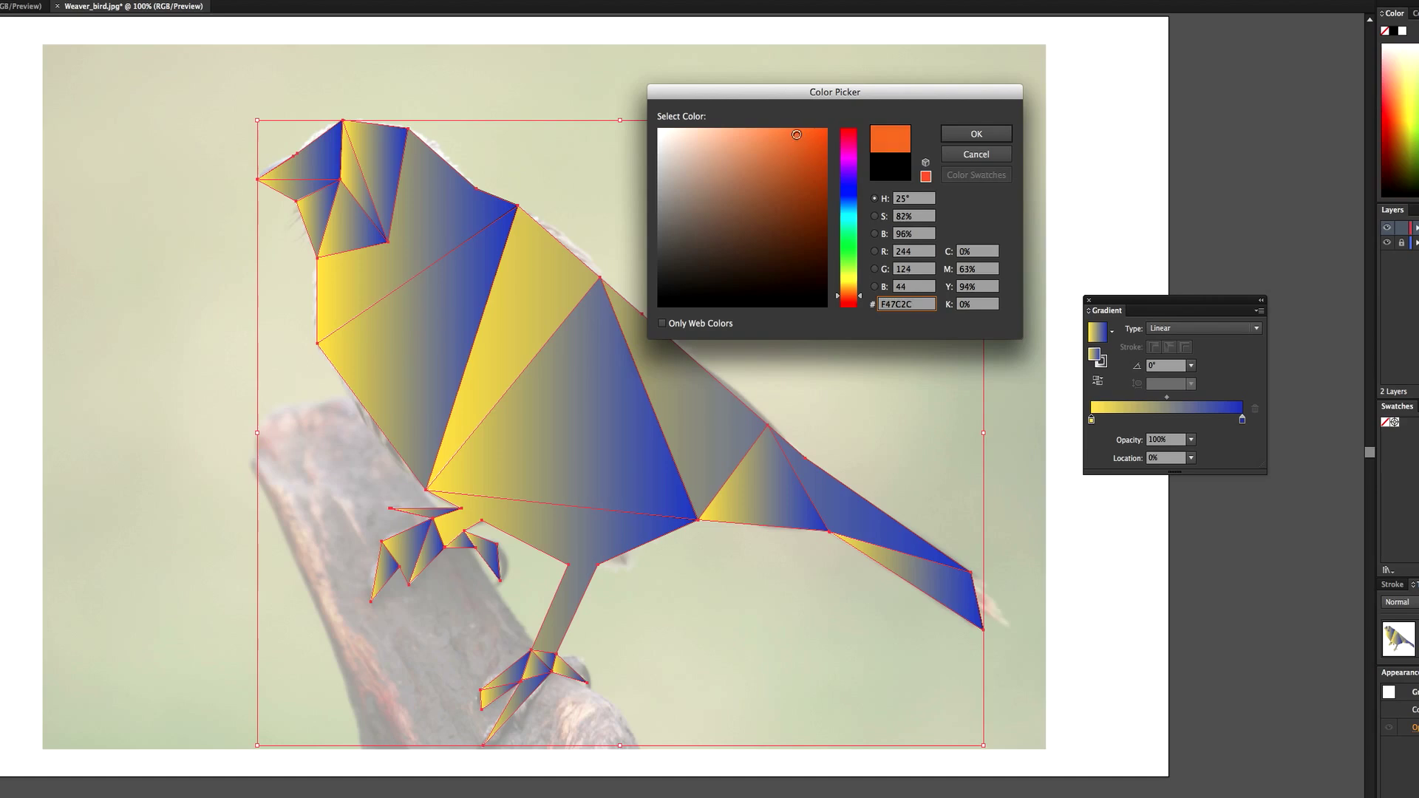
pyautogui.click(975, 134)
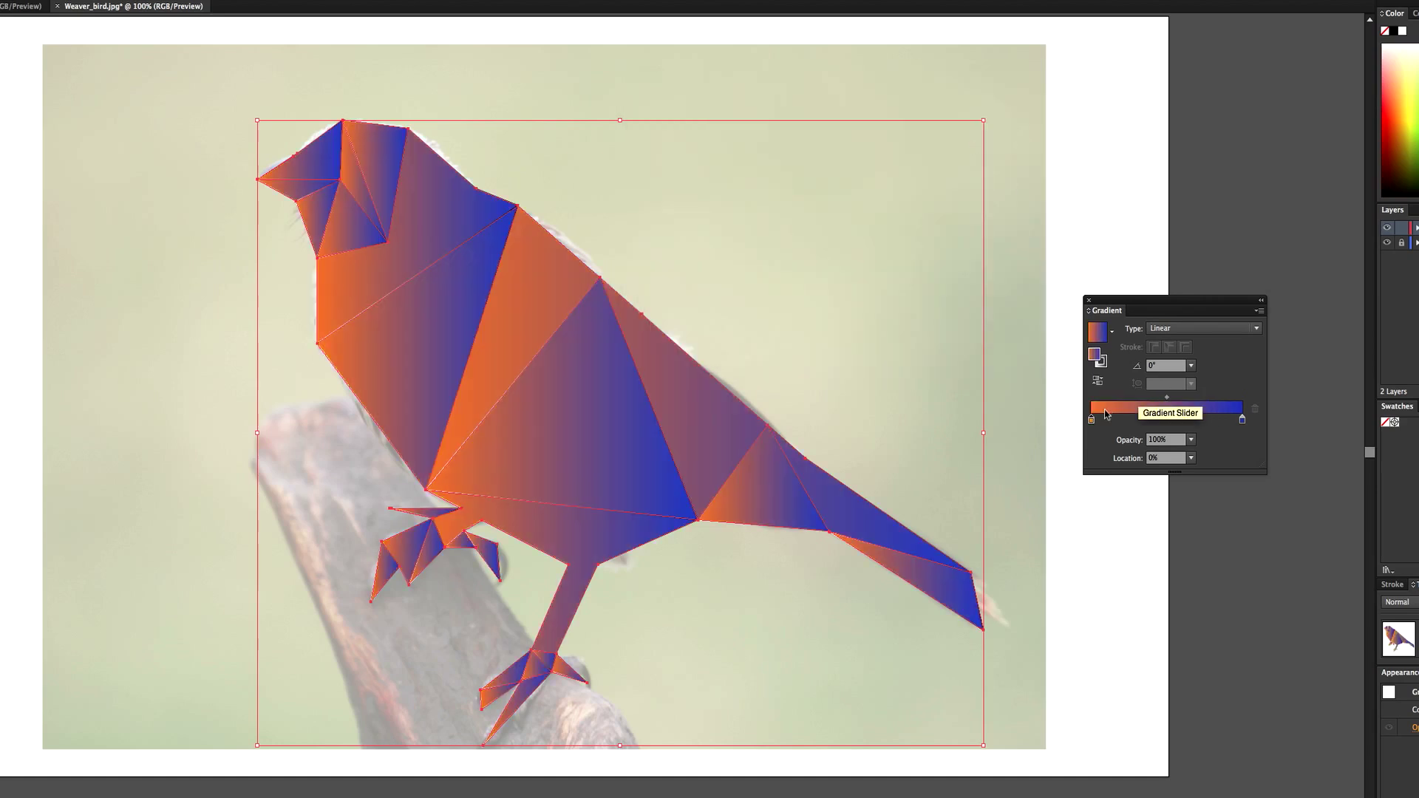
# Recolor the gradient's ending color stop from the hue range of warm colors to a bright orange.
pyautogui.click(1243, 420)
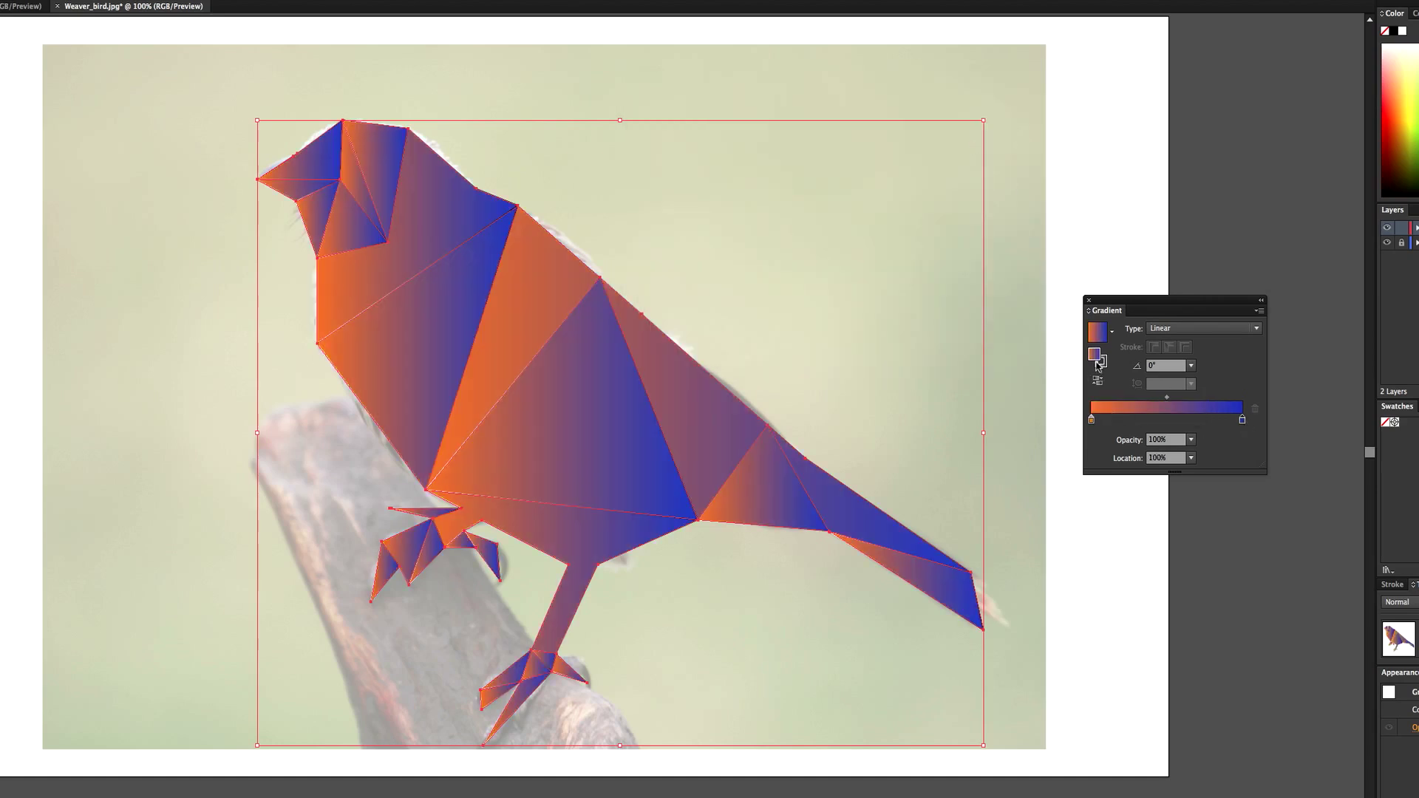
pyautogui.doubleClick(1096, 355)
pyautogui.moveTo(850, 301)
pyautogui.mouseDown()
pyautogui.moveTo(850, 279)
pyautogui.moveTo(850, 297)
pyautogui.mouseUp()
pyautogui.click(786, 133)
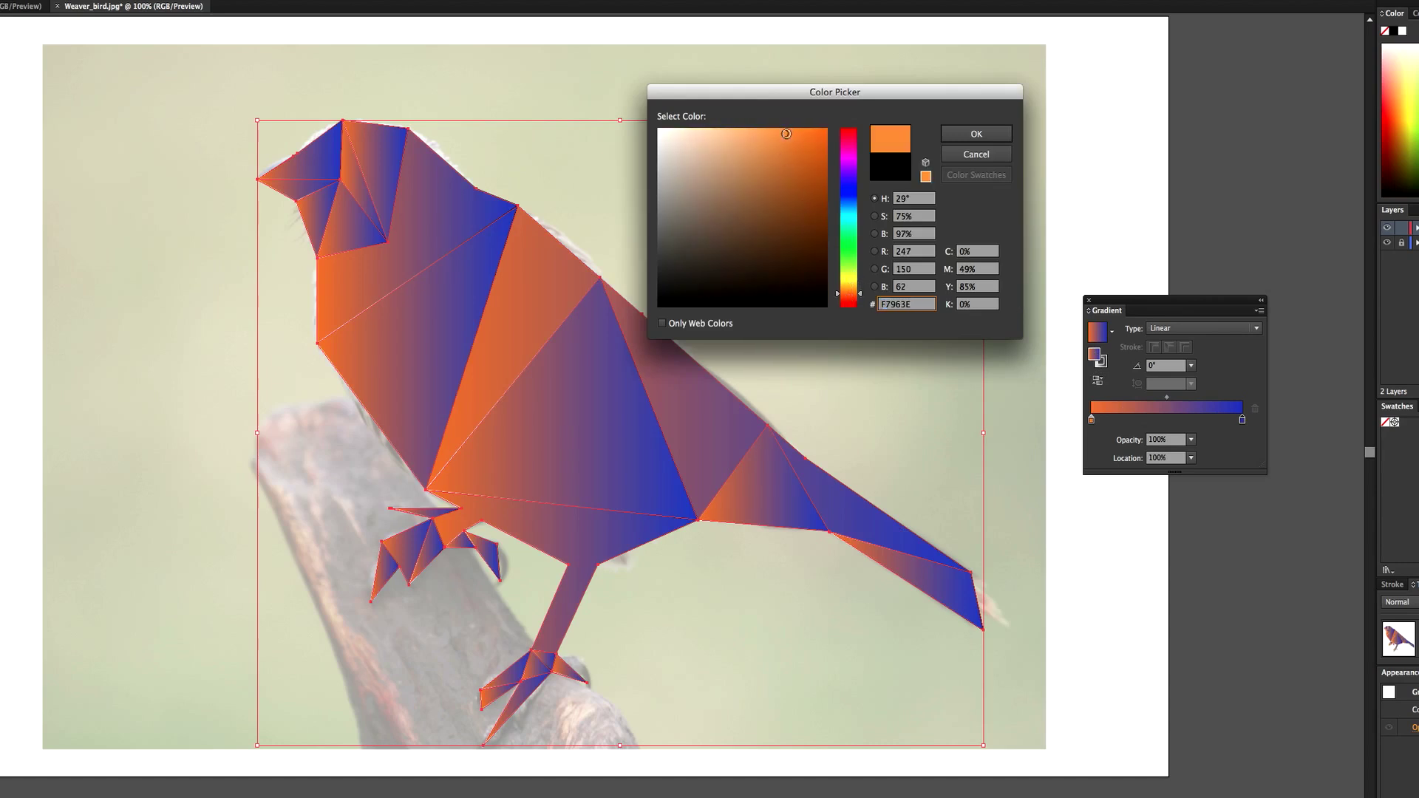
pyautogui.click(976, 134)
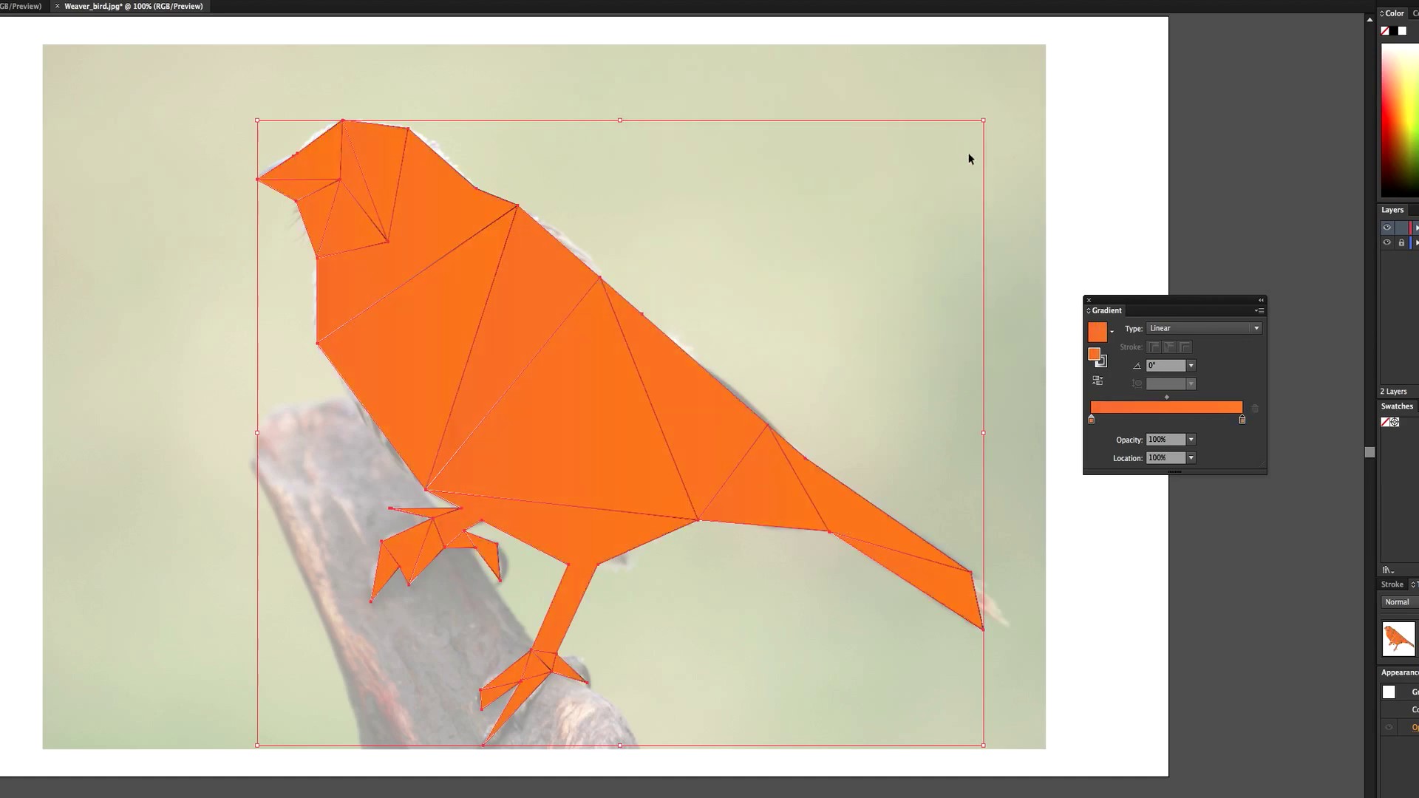
# Set the gradient's starting color stop to yellow #F7CF61 and close the gradient settings.
pyautogui.click(1091, 420)
pyautogui.moveTo(1093, 422)
pyautogui.mouseDown()
pyautogui.moveTo(1198, 420)
pyautogui.moveTo(1091, 420)
pyautogui.mouseUp()
pyautogui.moveTo(1197, 420); pyautogui.dragTo(1242, 420)
pyautogui.click(1092, 421)
pyautogui.doubleClick(1095, 355)
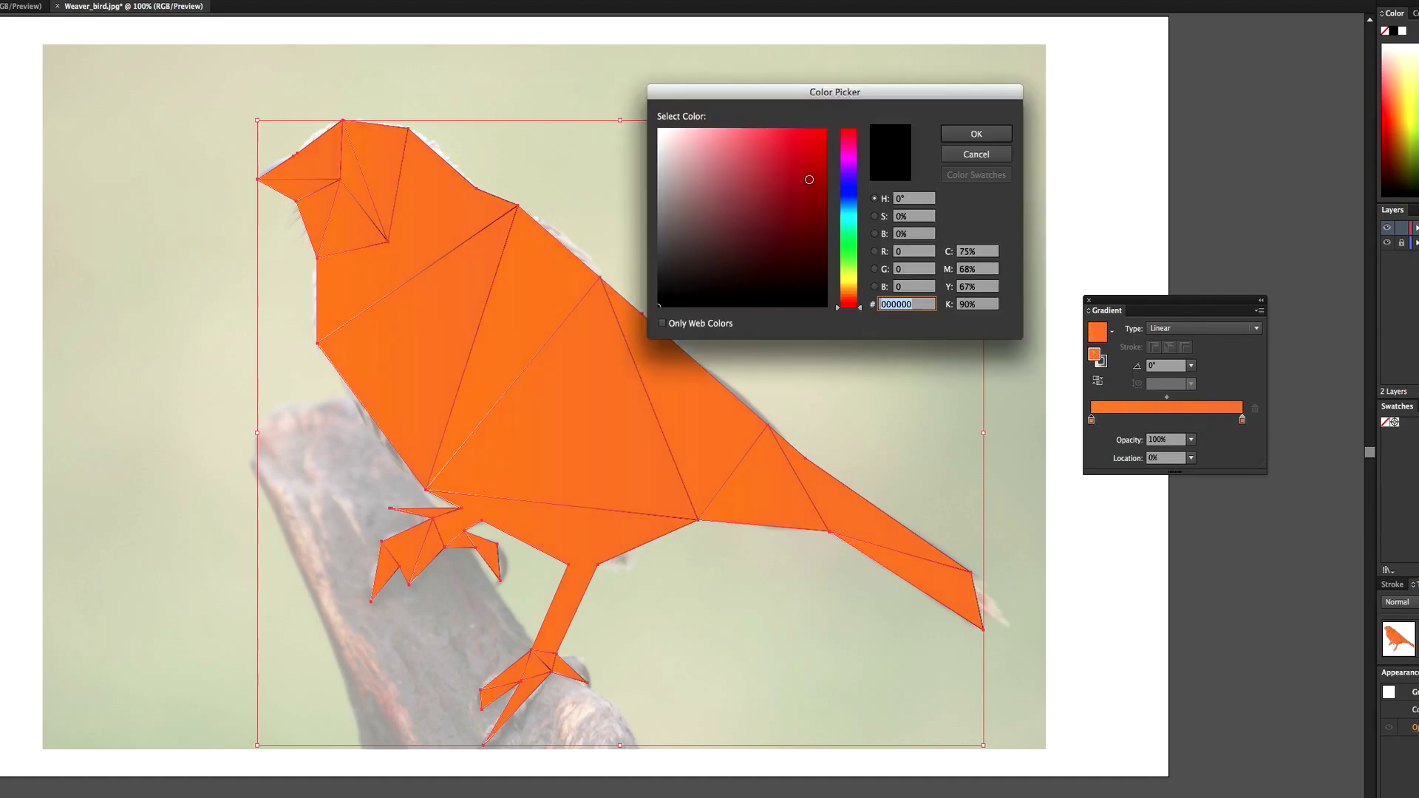
pyautogui.moveTo(847, 293); pyautogui.dragTo(846, 286)
pyautogui.click(743, 134)
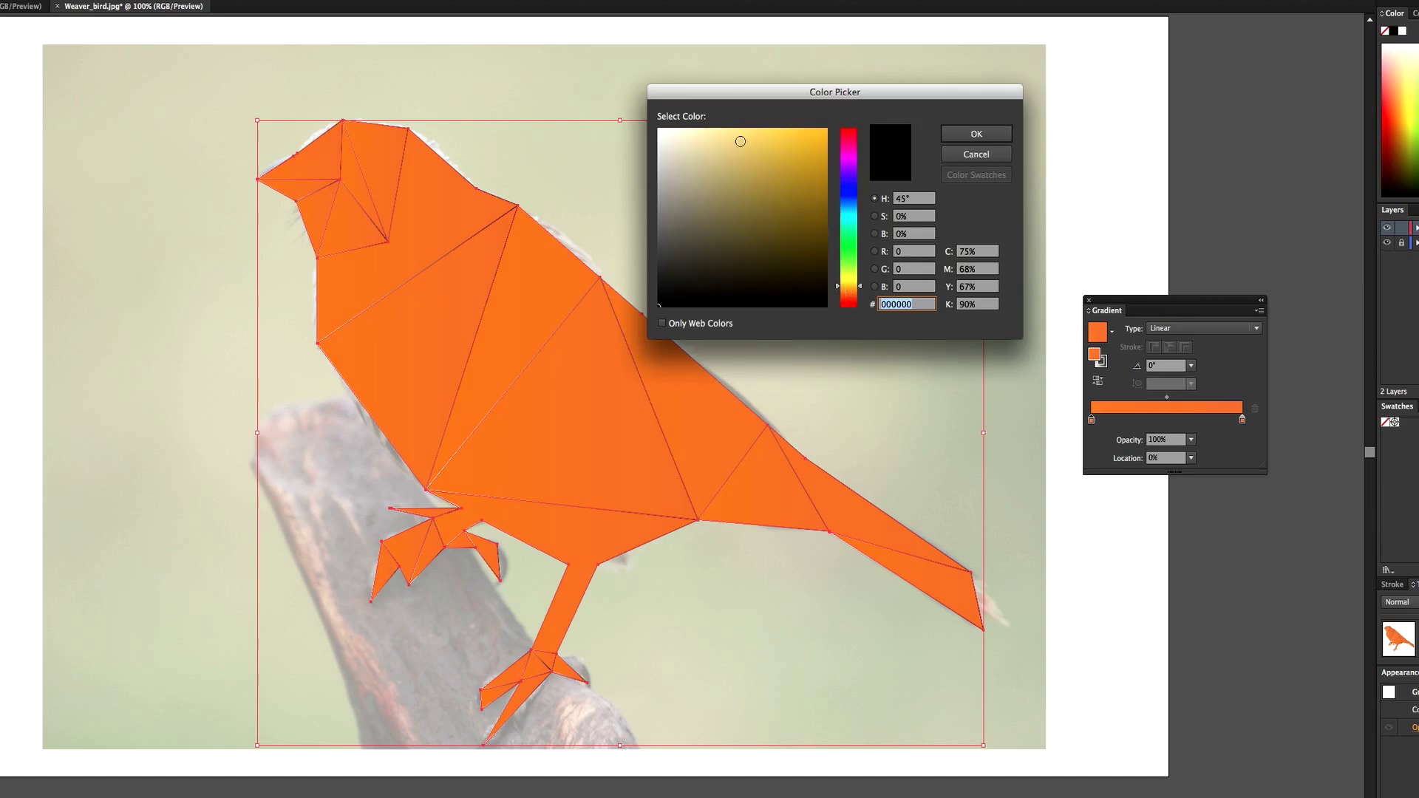
pyautogui.moveTo(746, 133); pyautogui.dragTo(759, 133)
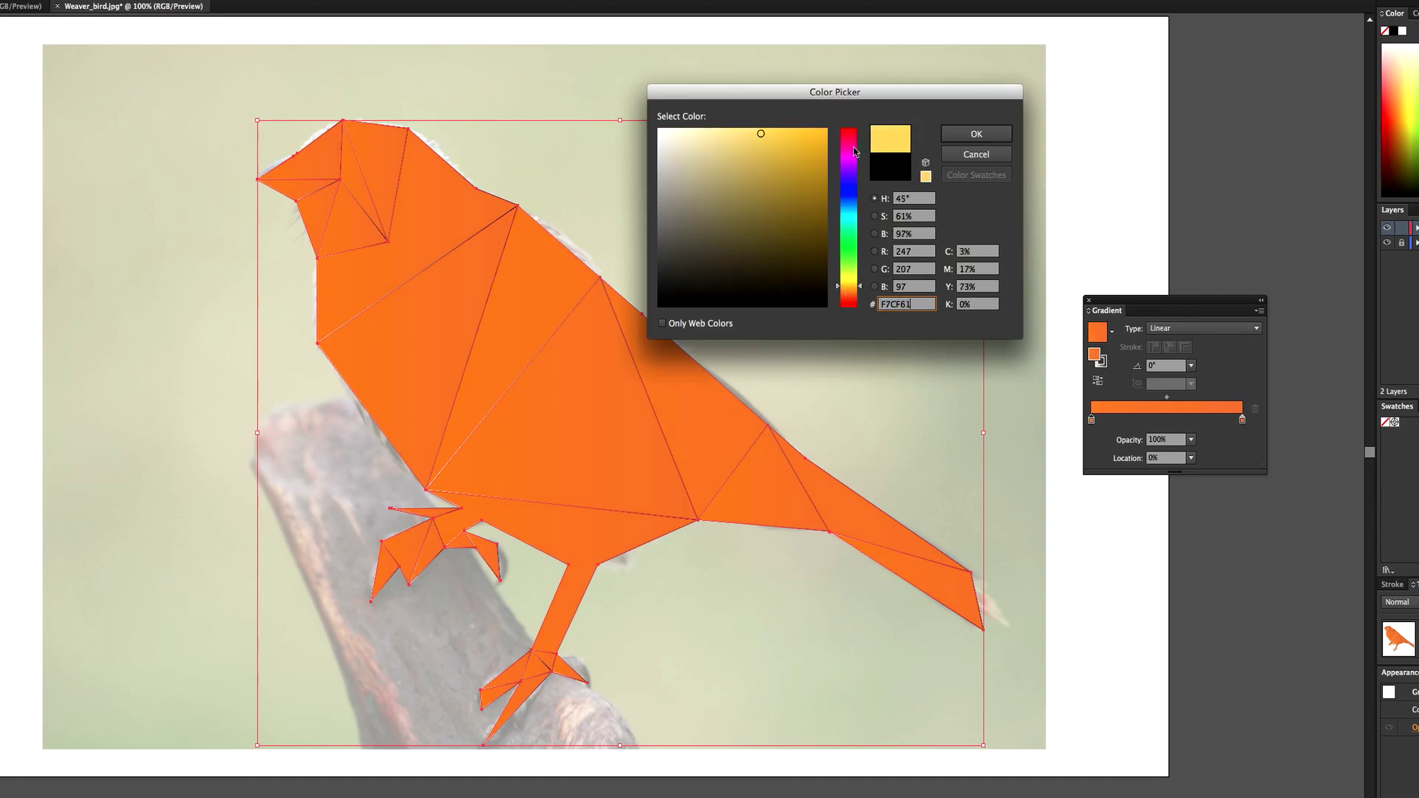
pyautogui.click(968, 135)
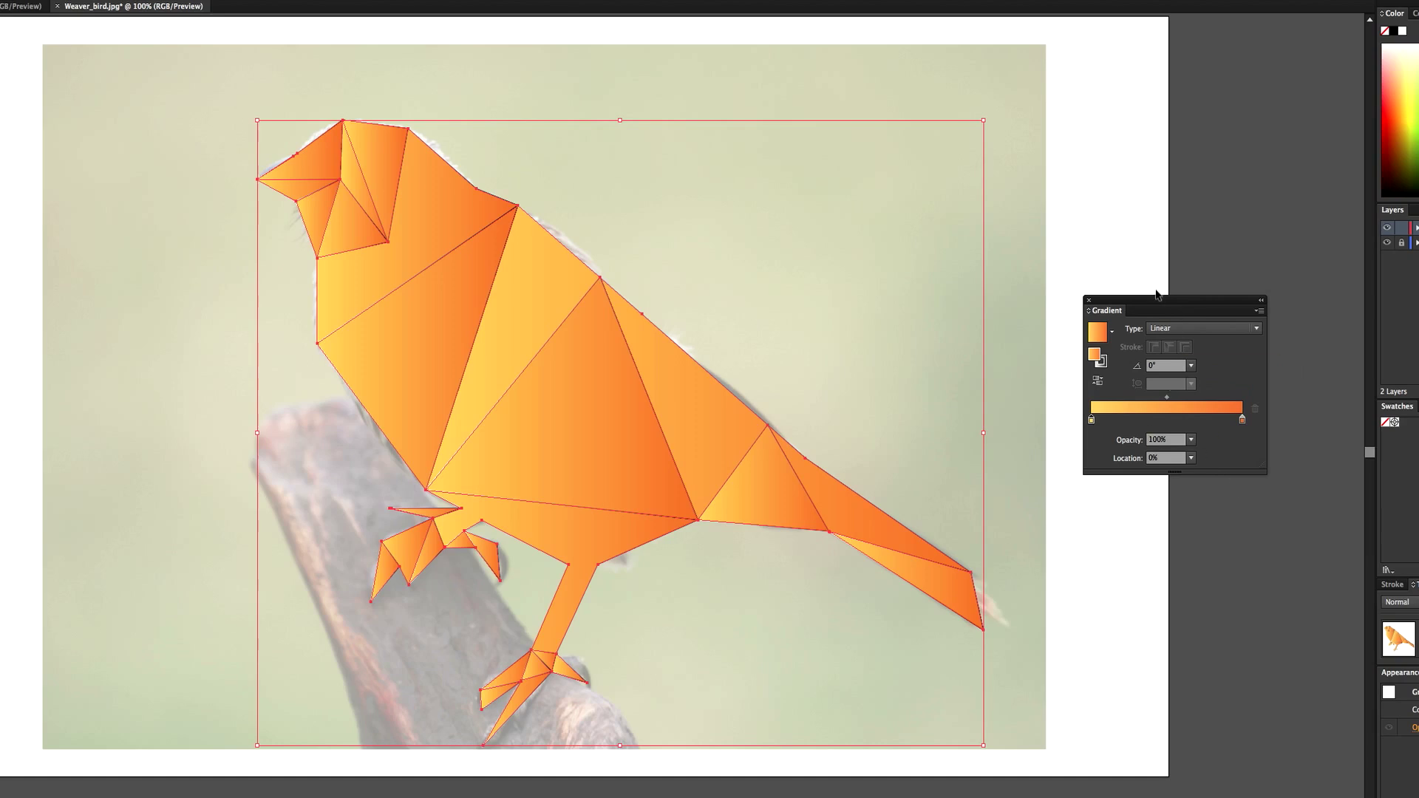
pyautogui.click(1084, 300)
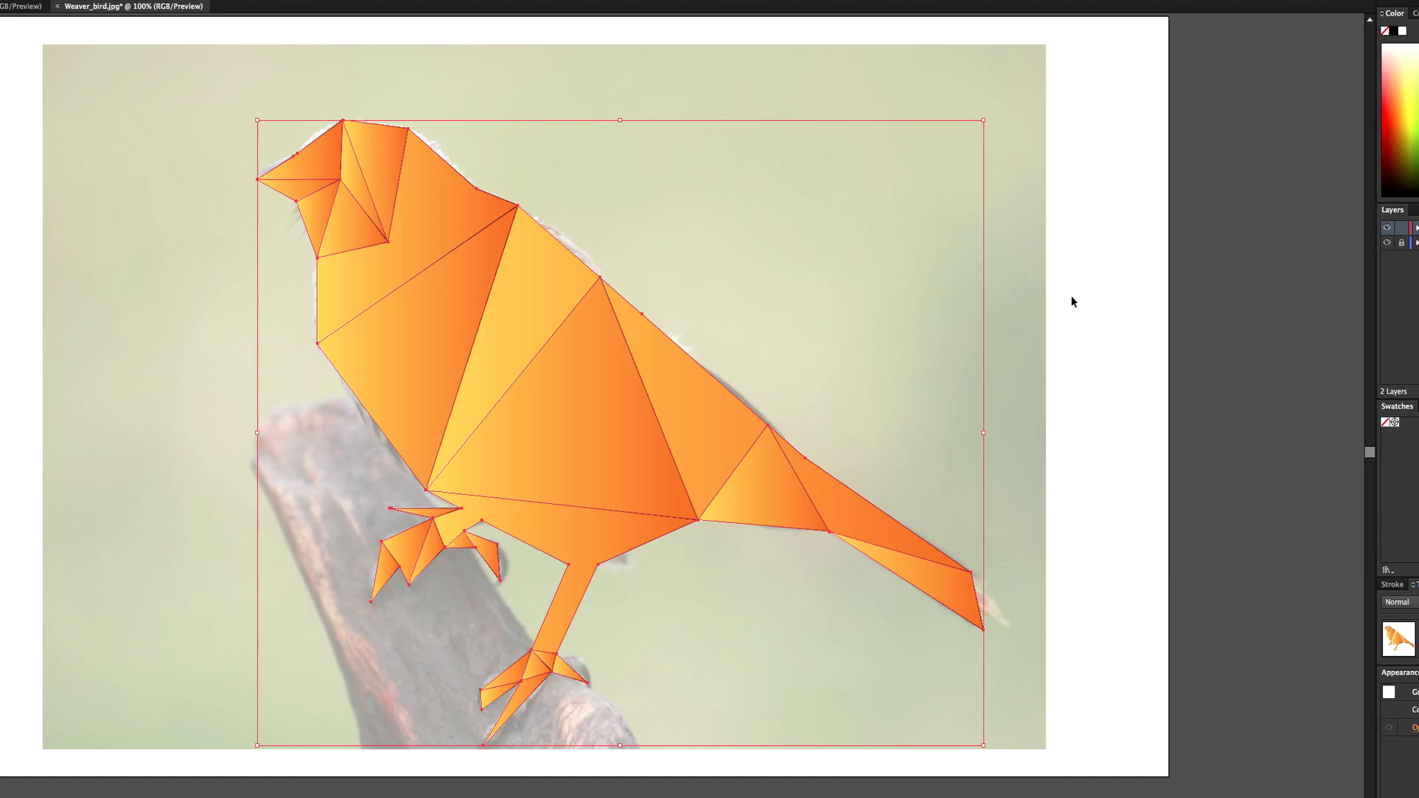
# Remove the stroke from all the bird's facets and deselect the artwork.
pyautogui.click(1143, 330)
pyautogui.moveTo(254, 94); pyautogui.dragTo(548, 380)
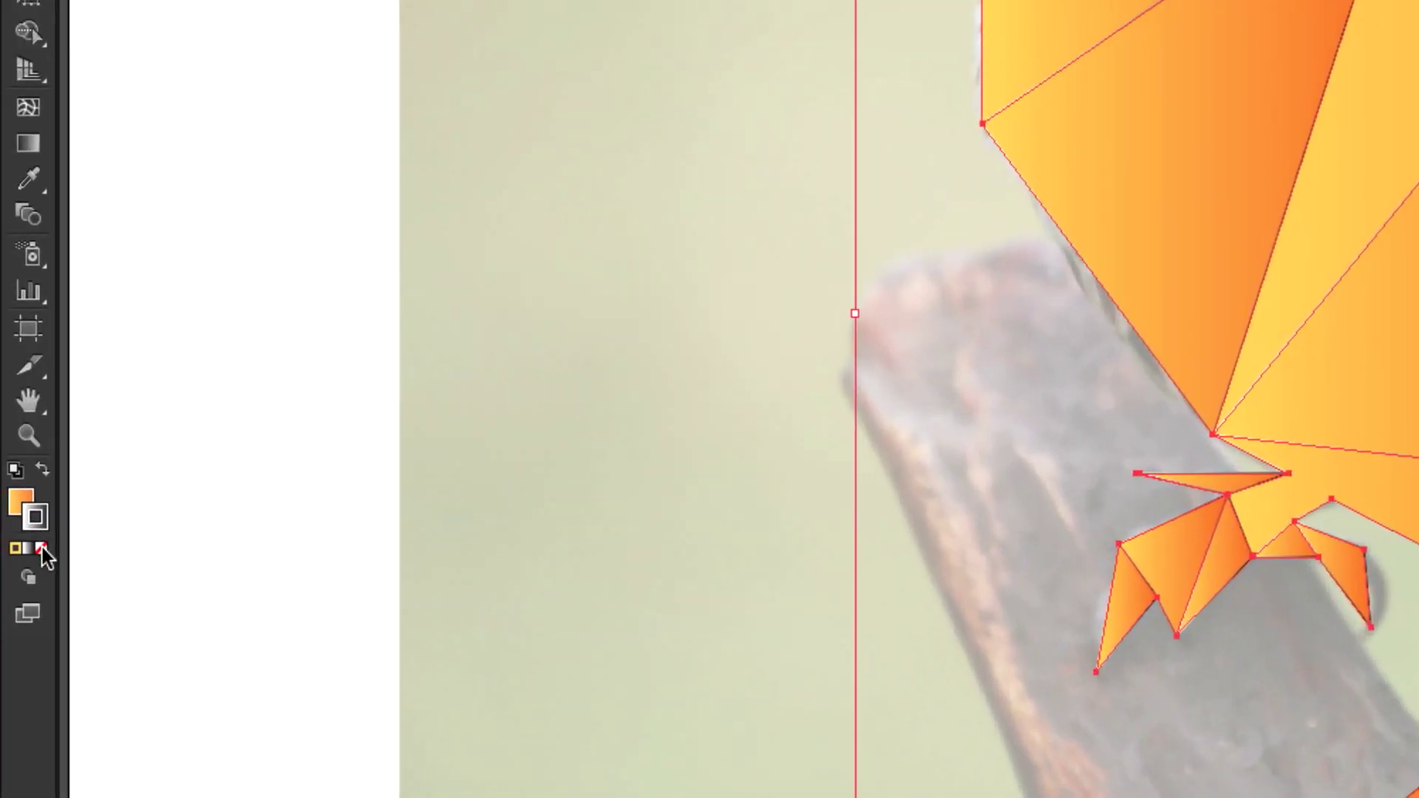
pyautogui.click(42, 548)
pyautogui.click(374, 234)
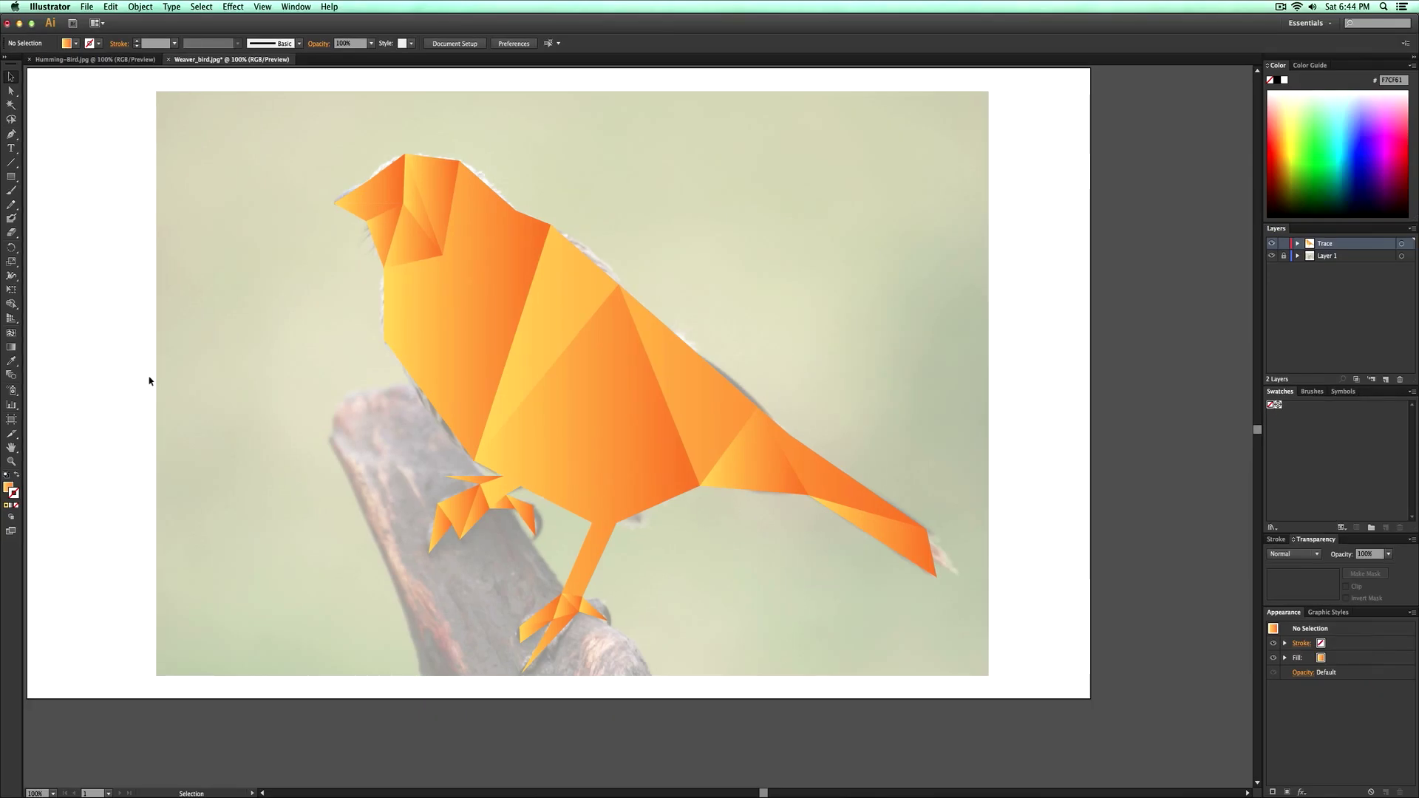
# Hide Layer 1 with the reference photo so only the Trace layer shows.
pyautogui.press('super+minus')
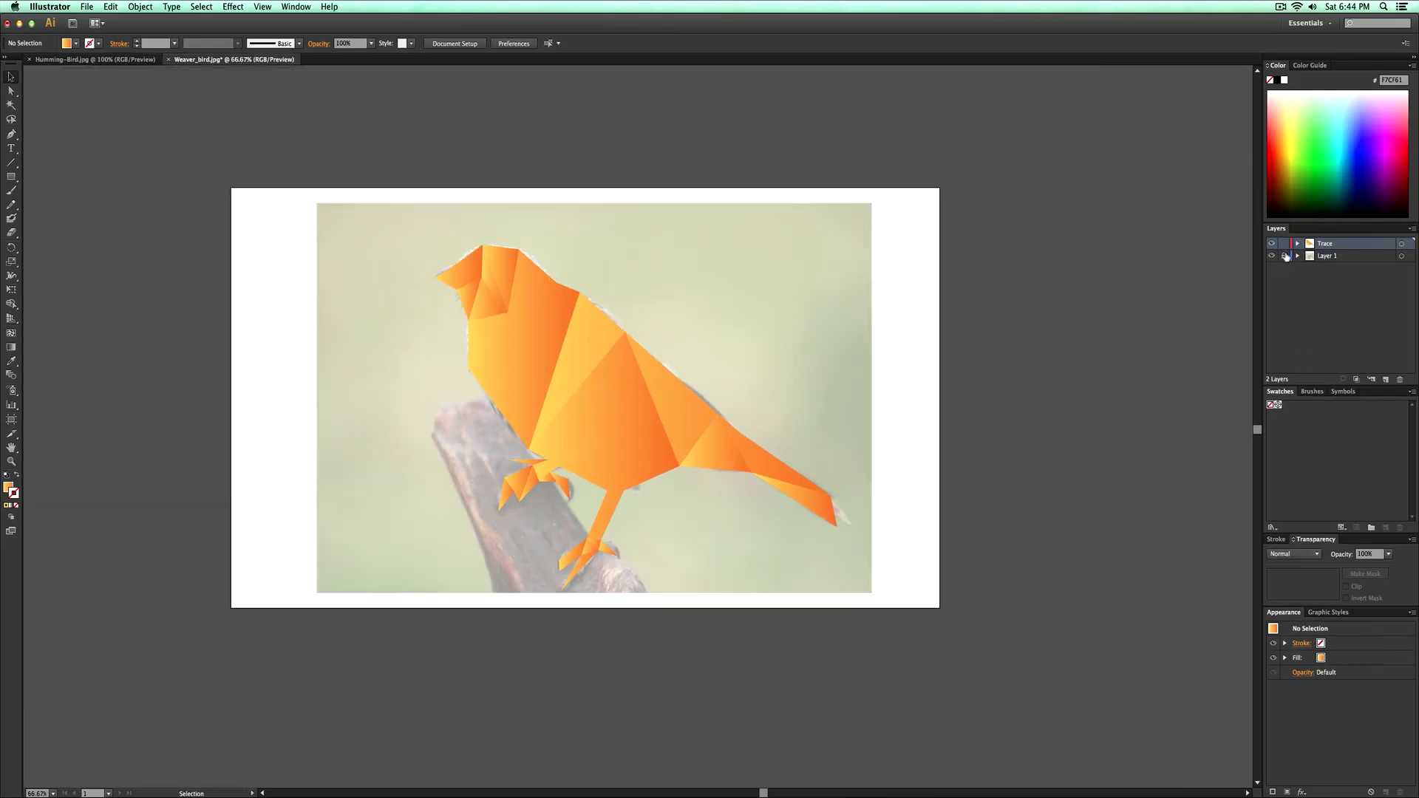
pyautogui.click(1272, 256)
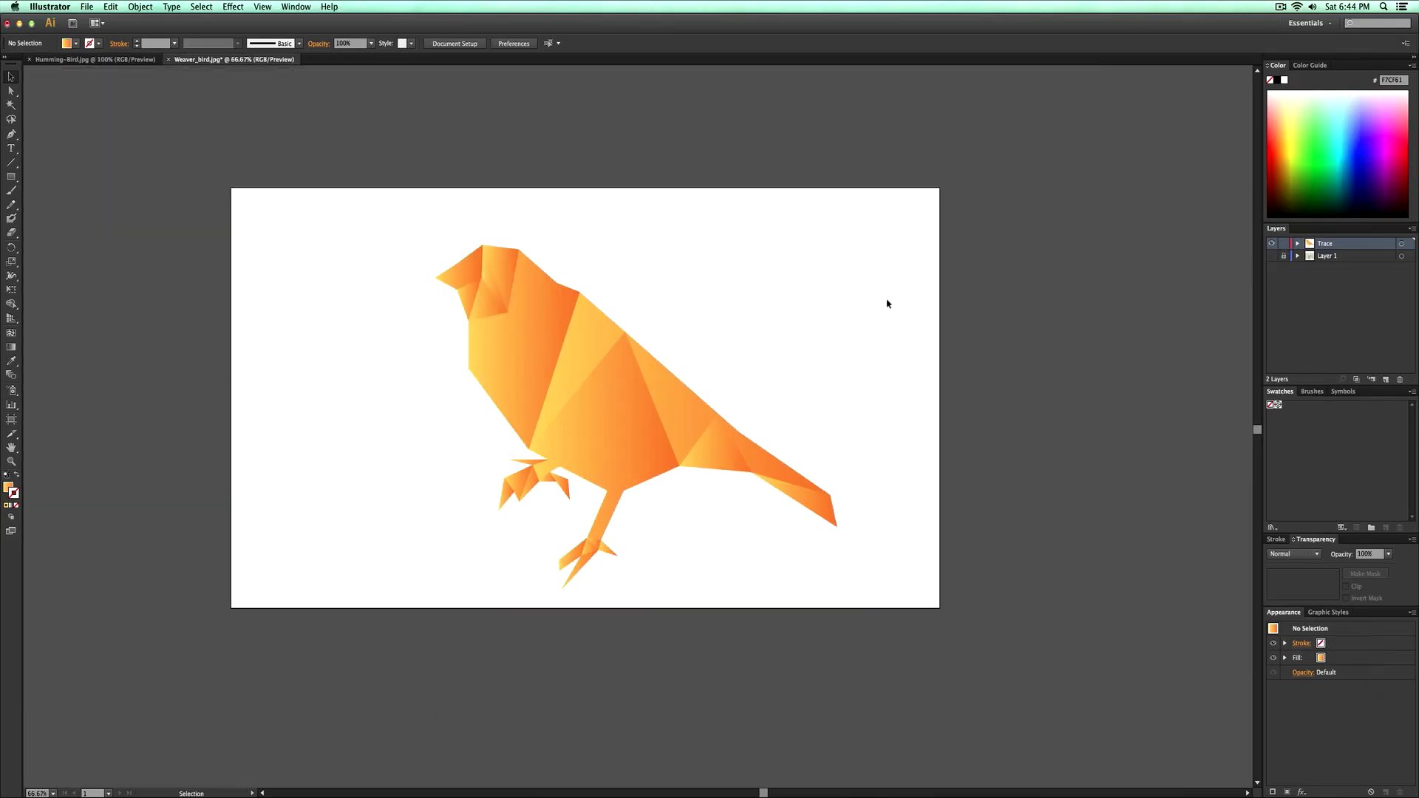
pyautogui.click(1272, 256)
# Scale the bird group down to about 1002 pt wide, reposition it near the artboard's center and deselect it.
pyautogui.click(627, 371)
pyautogui.click(845, 348)
pyautogui.click(614, 390)
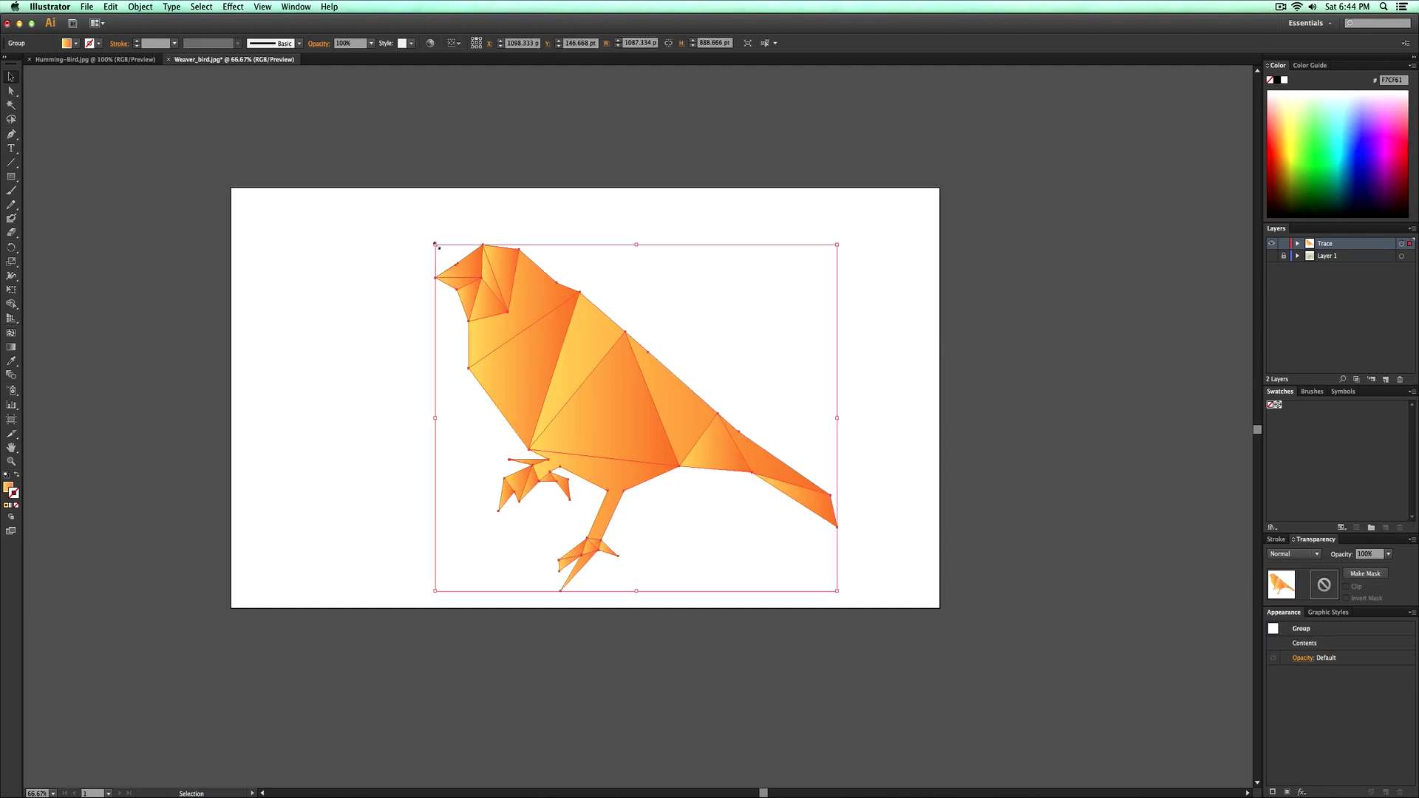
pyautogui.moveTo(434, 243); pyautogui.dragTo(470, 265)
pyautogui.moveTo(618, 374); pyautogui.dragTo(595, 368)
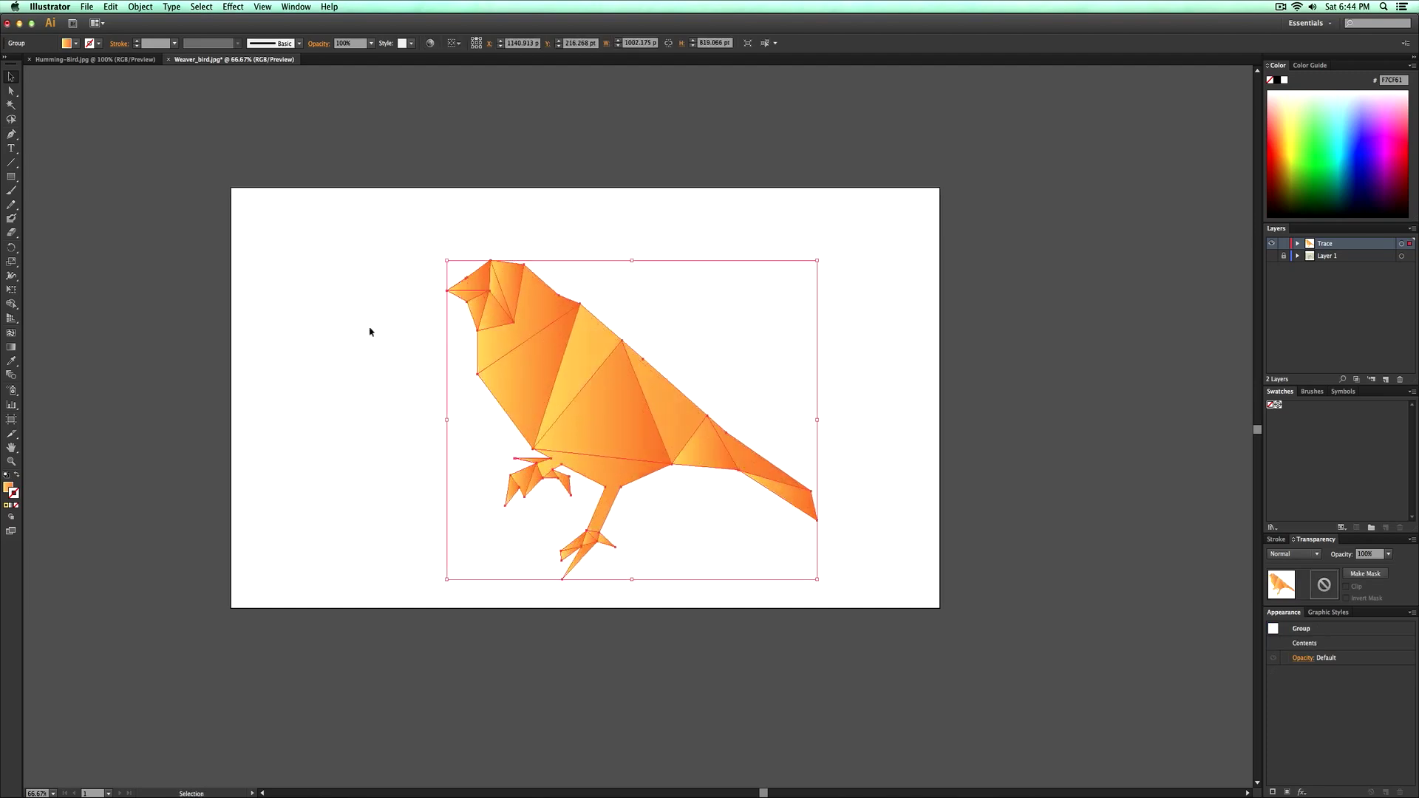
pyautogui.click(371, 332)
# Examine the facet edges up close around the bird's belly and leg, and review the whole illustration at 100%.
pyautogui.press('super+equal')
pyautogui.press('super+equal')
pyautogui.press('super+equal')
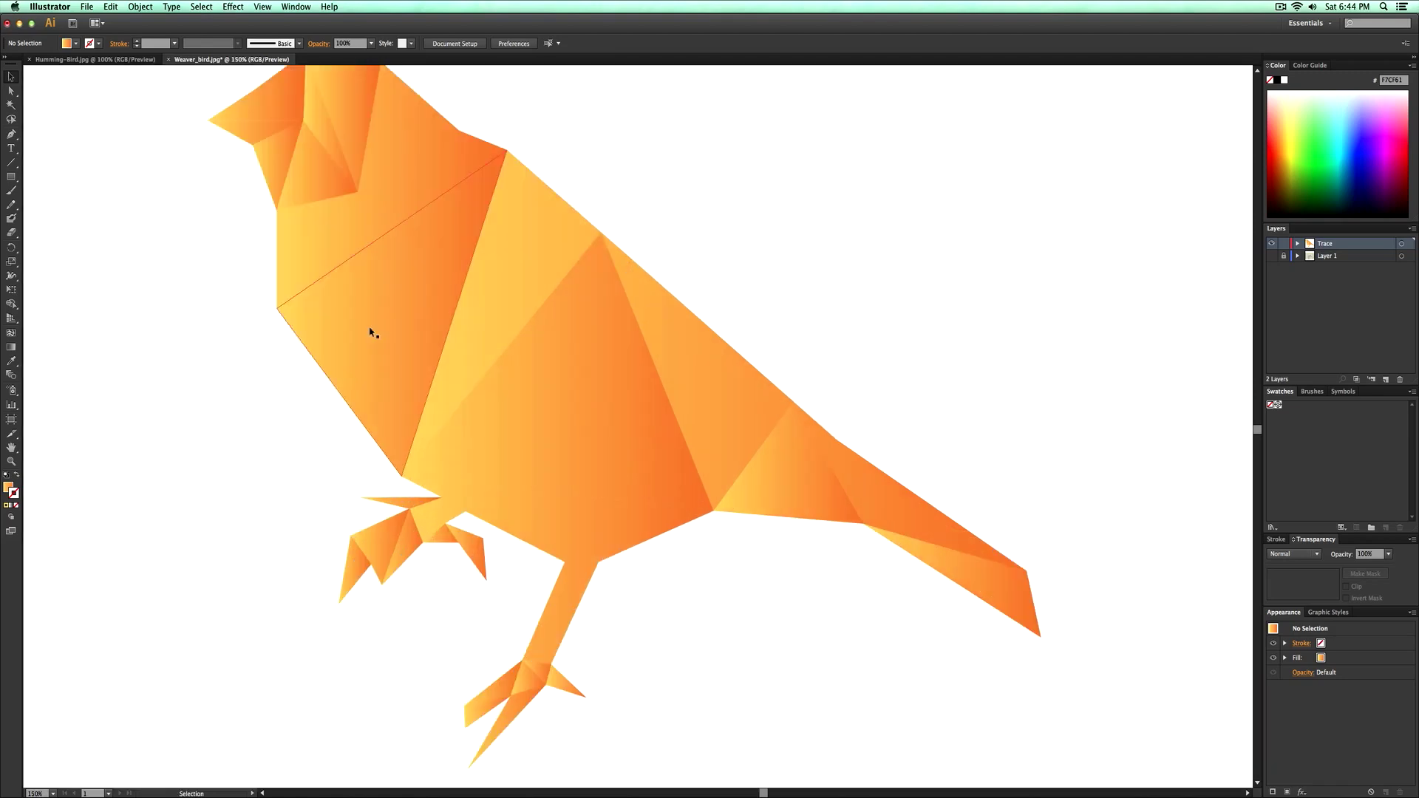
pyautogui.press('super+equal')
pyautogui.press('super+equal')
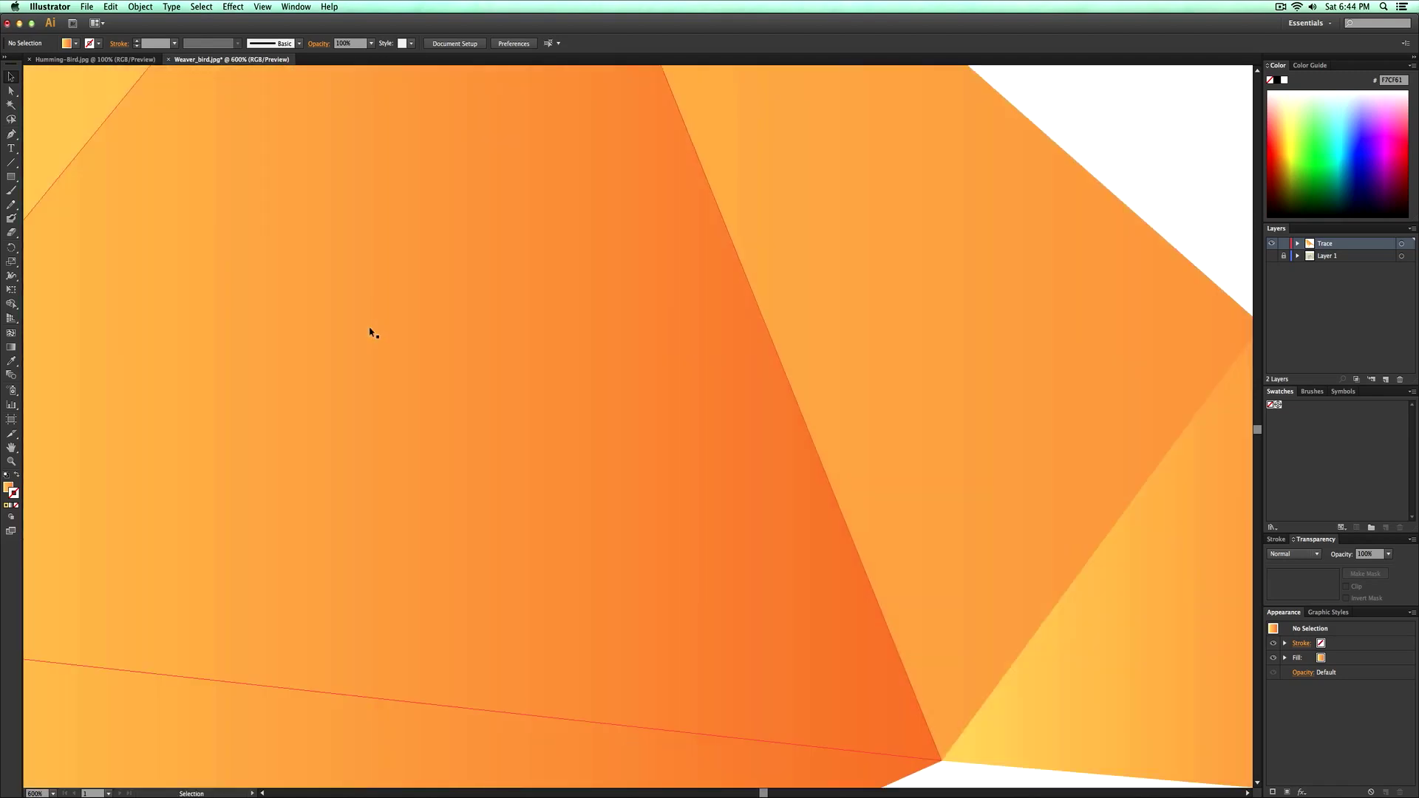
pyautogui.moveTo(549, 445); pyautogui.dragTo(707, 362)
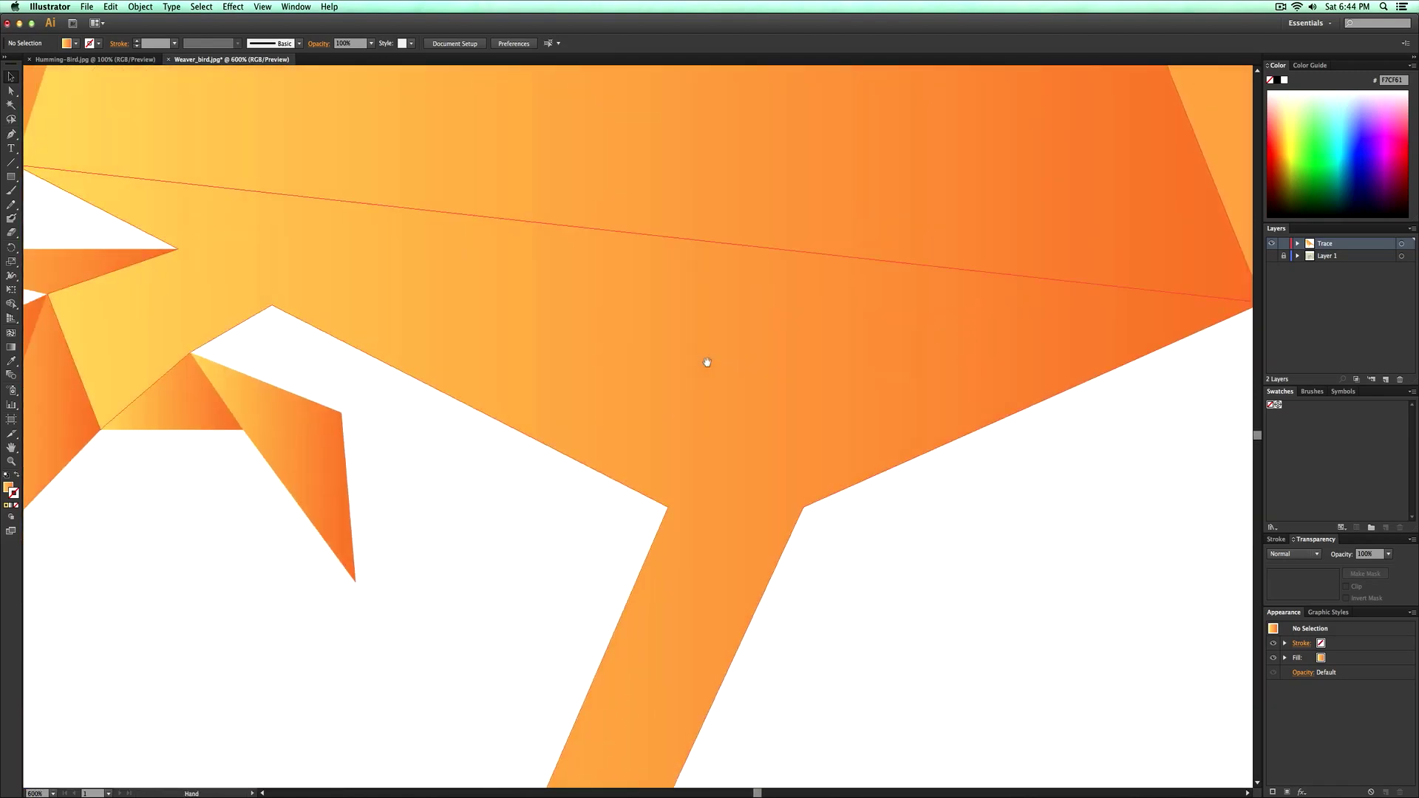
pyautogui.press('super+equal')
pyautogui.press('super+equal')
pyautogui.press('super+equal')
pyautogui.press('super+minus')
pyautogui.press('super+minus')
pyautogui.press('super+minus')
pyautogui.press('super+minus')
pyautogui.press('super+minus')
pyautogui.press('super+minus')
pyautogui.press('super+minus')
pyautogui.press('super+minus')
pyautogui.press('super+1')
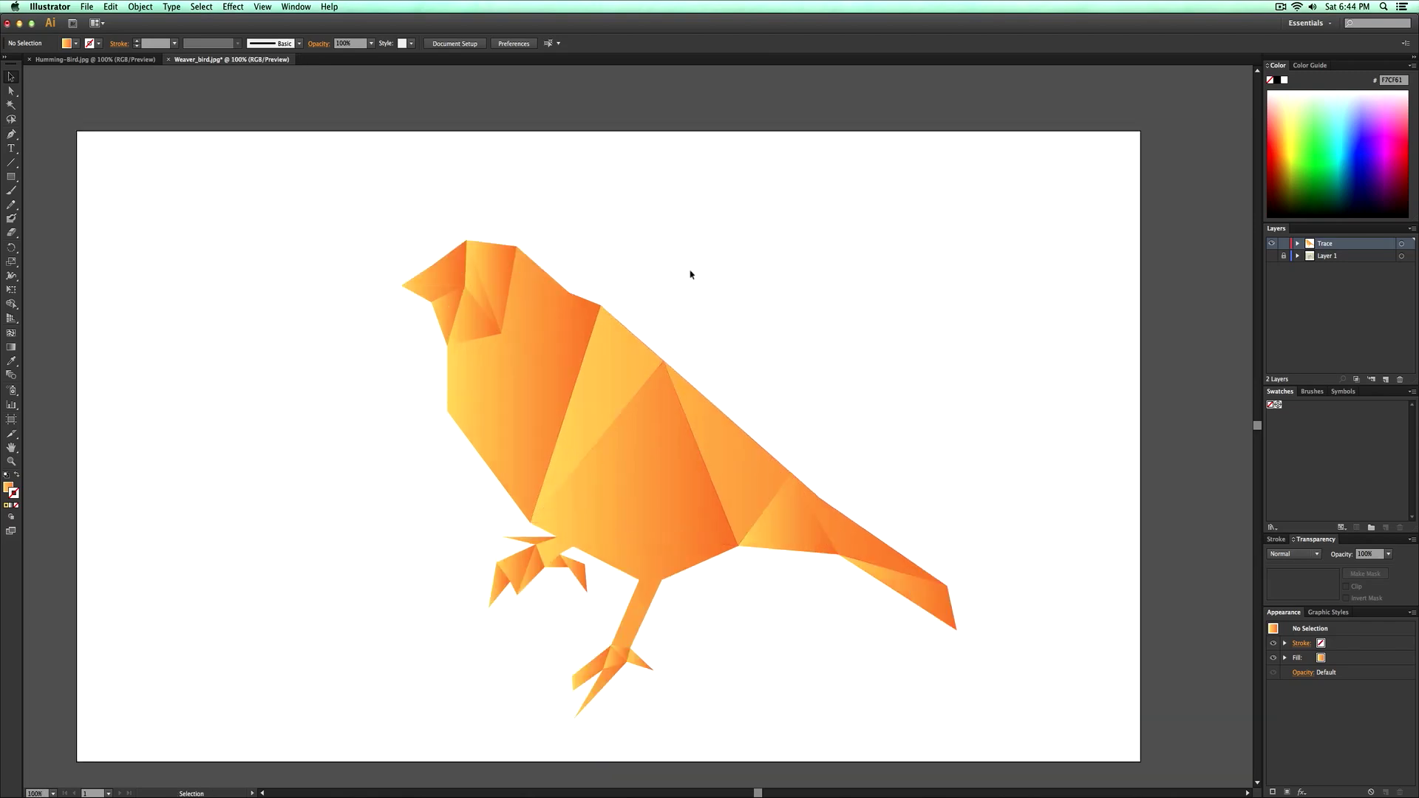
pyautogui.scroll(-1, 739, 355)
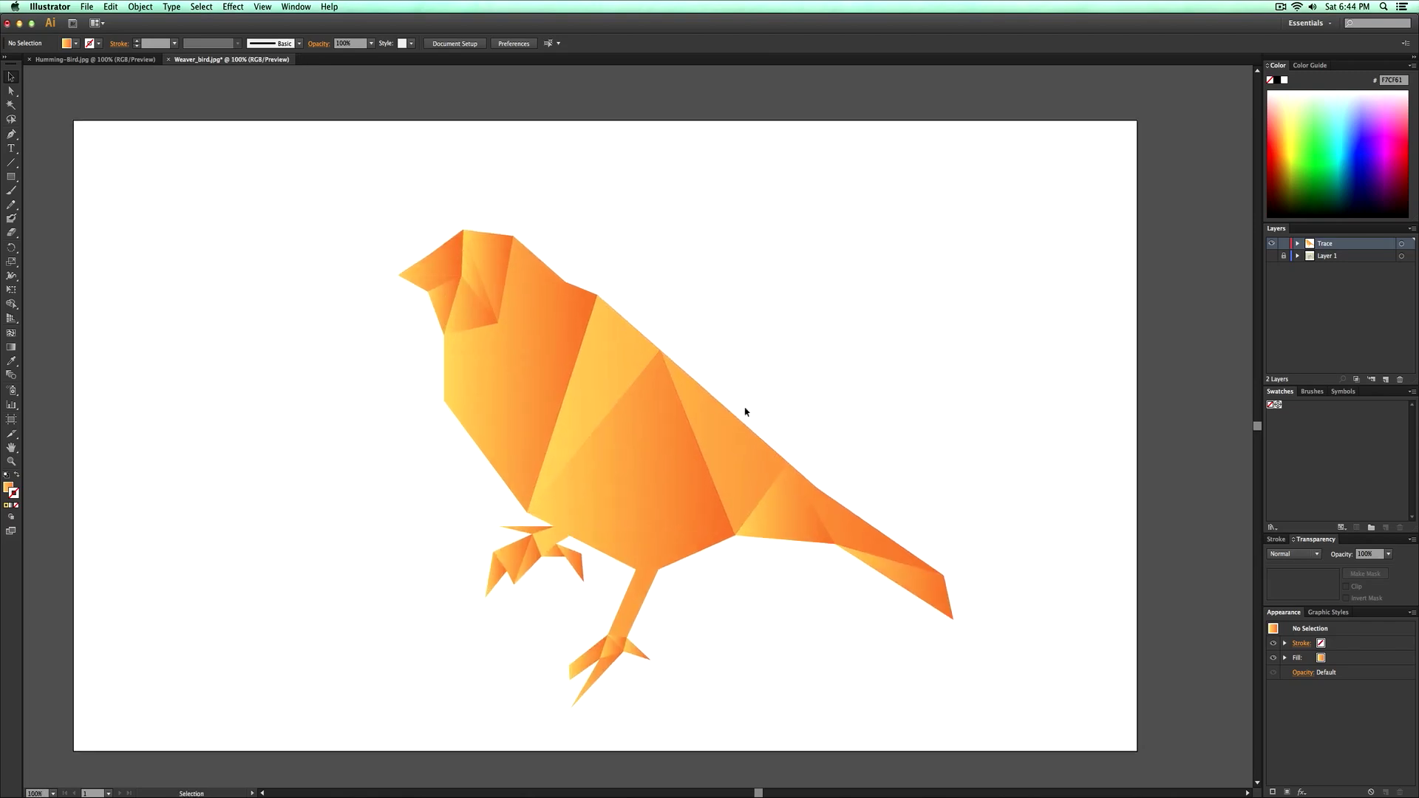